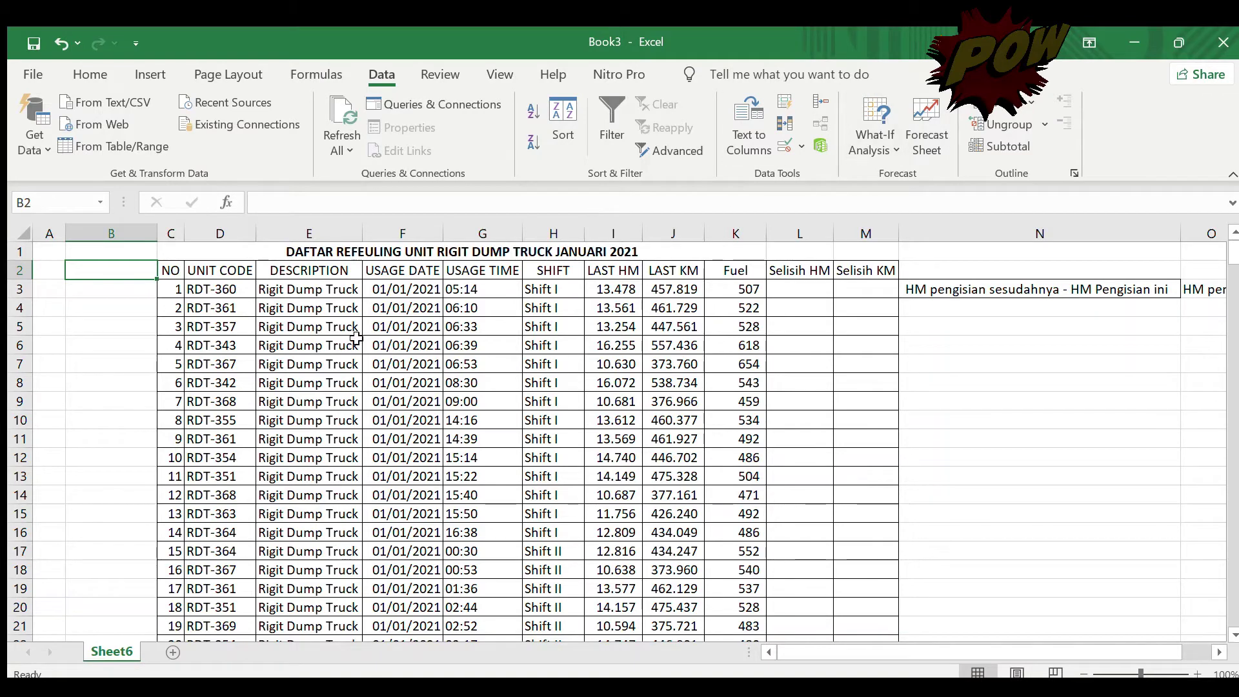
Examine the refuelling table's columns from NO to Fuel, checking the headers against the first data rows.
{"action": "left_click", "coordinate": [173, 276]}
{"action": "key", "text": "Right"}
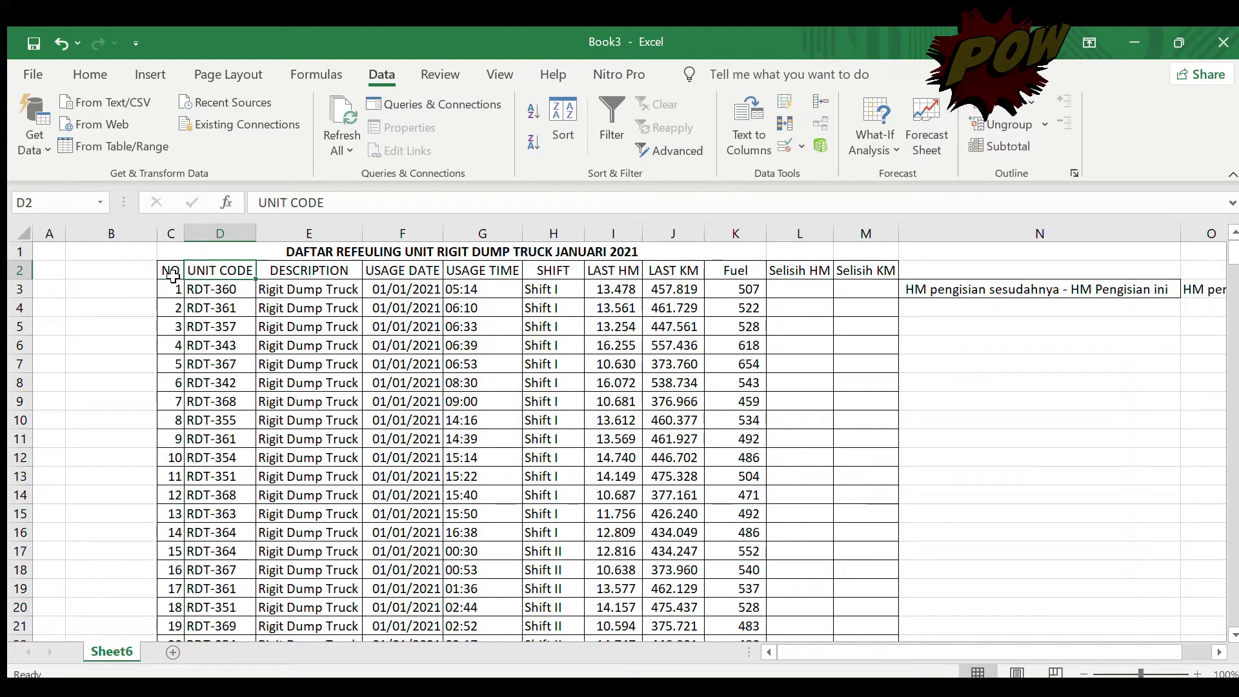
{"action": "key", "text": "Down"}
{"action": "key", "text": "Down"}
{"action": "key", "text": "Up"}
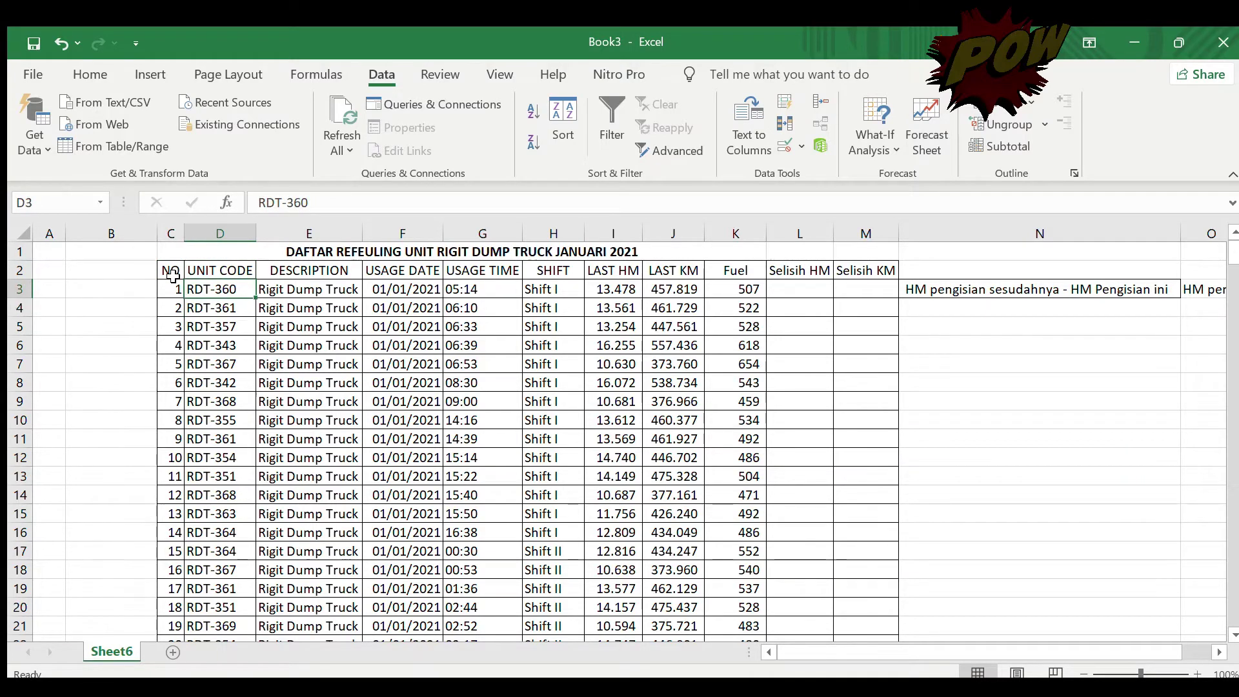
{"action": "key", "text": "Right"}
{"action": "key", "text": "Up"}
{"action": "key", "text": "Down"}
{"action": "key", "text": "Down"}
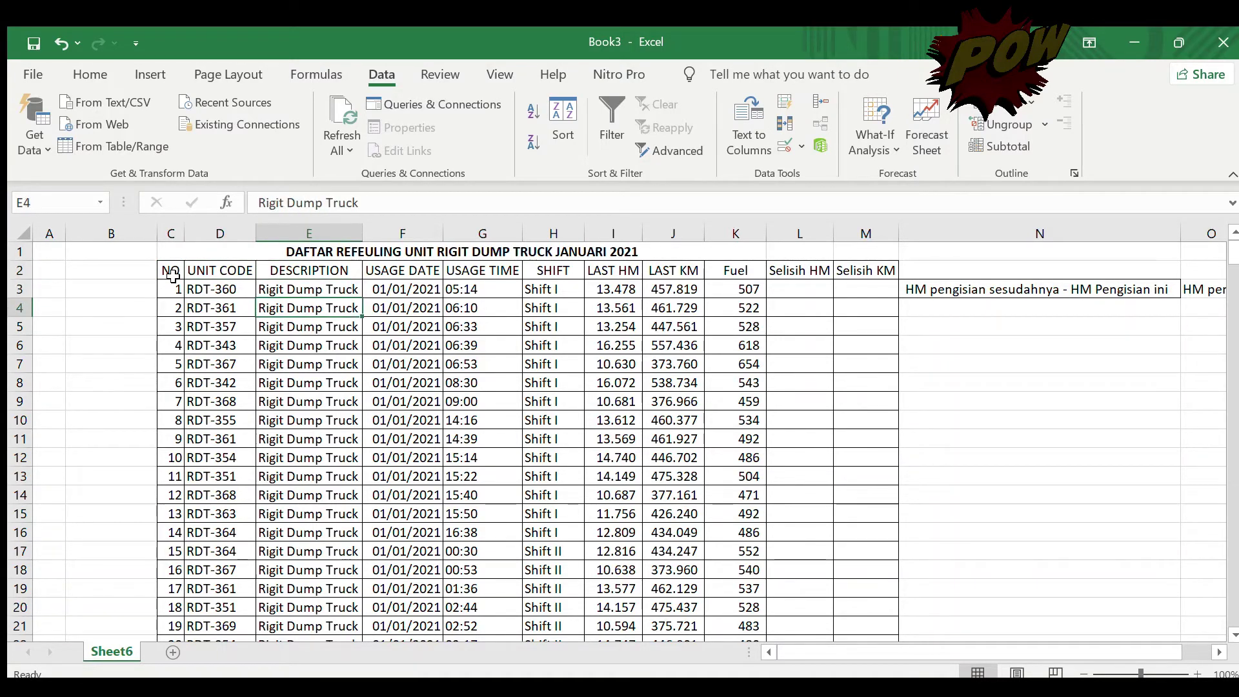
{"action": "key", "text": "Up"}
{"action": "key", "text": "Right"}
{"action": "key", "text": "Up"}
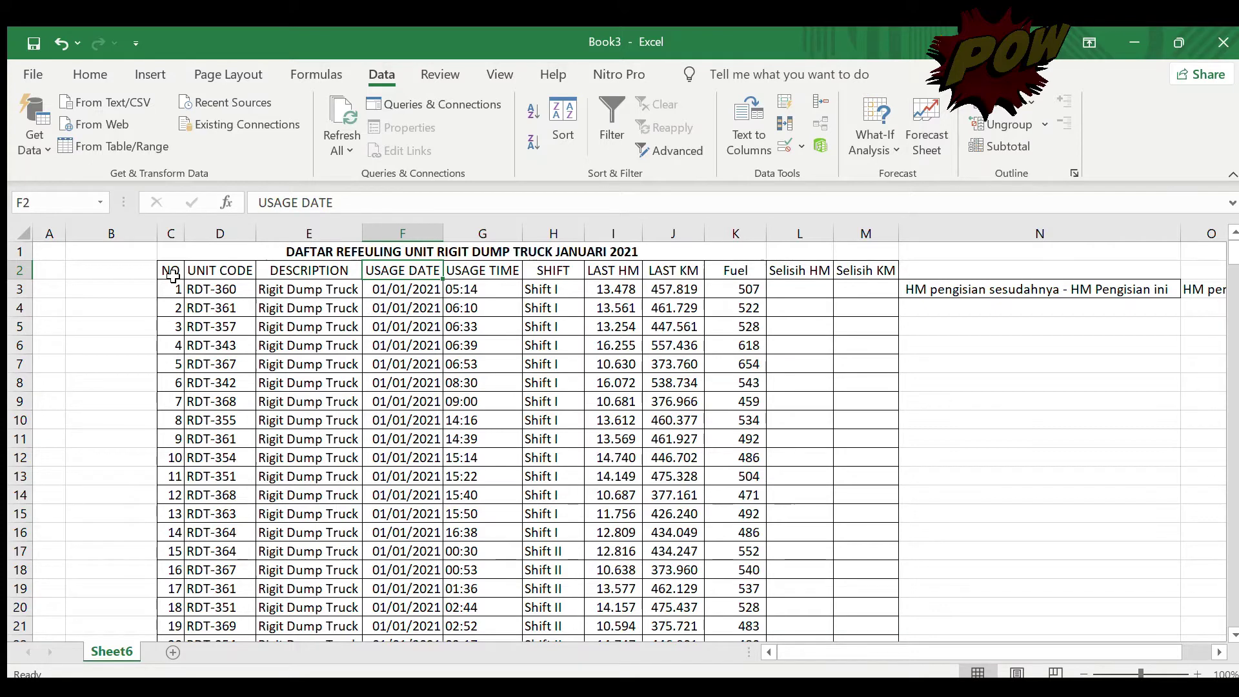
{"action": "key", "text": "Down"}
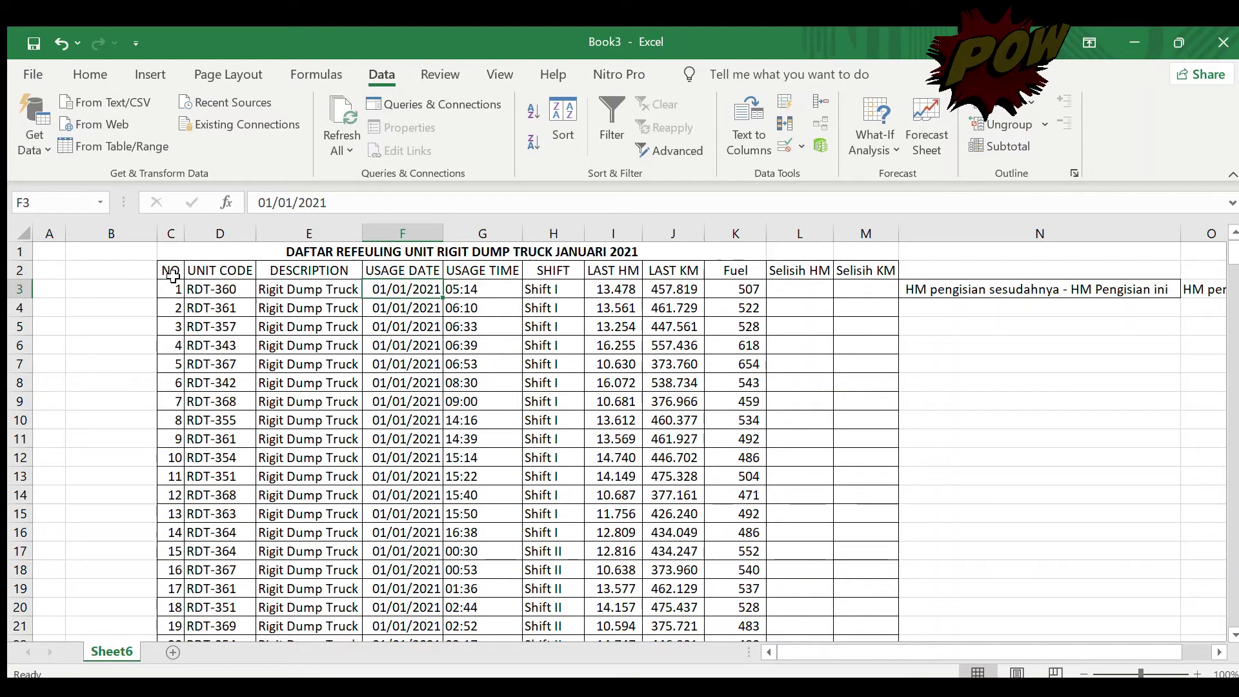
{"action": "key", "text": "Up"}
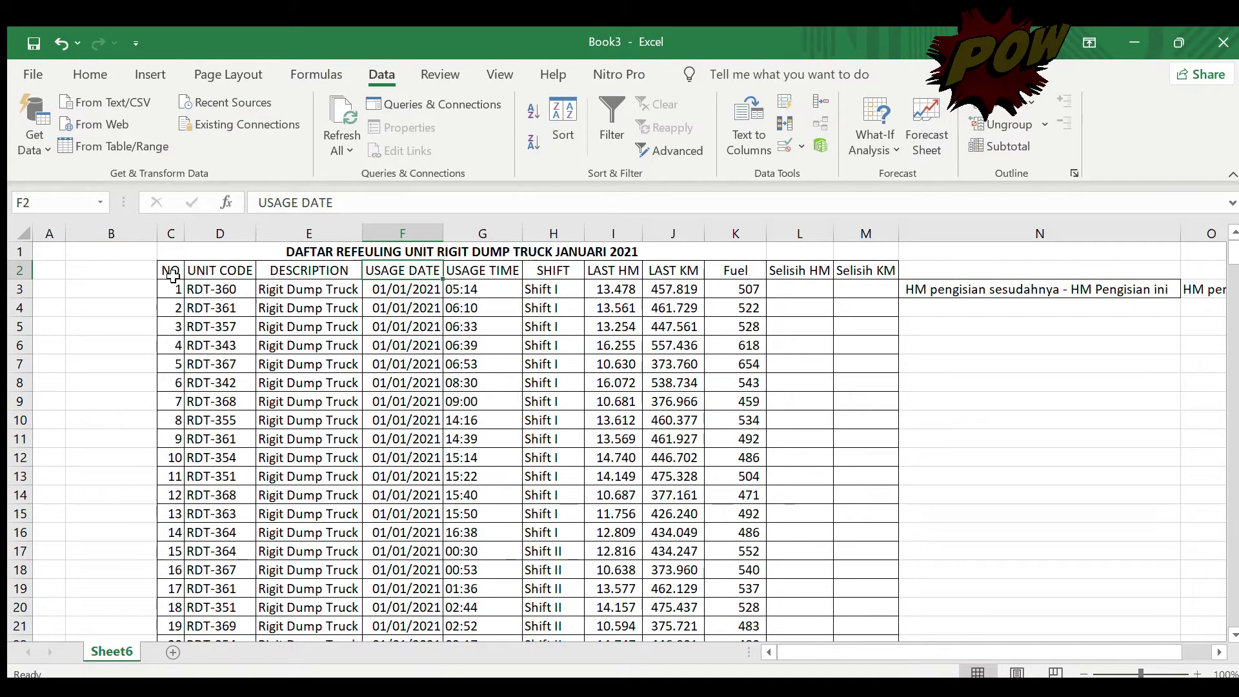
{"action": "key", "text": "Down"}
{"action": "key", "text": "Up"}
{"action": "key", "text": "Right"}
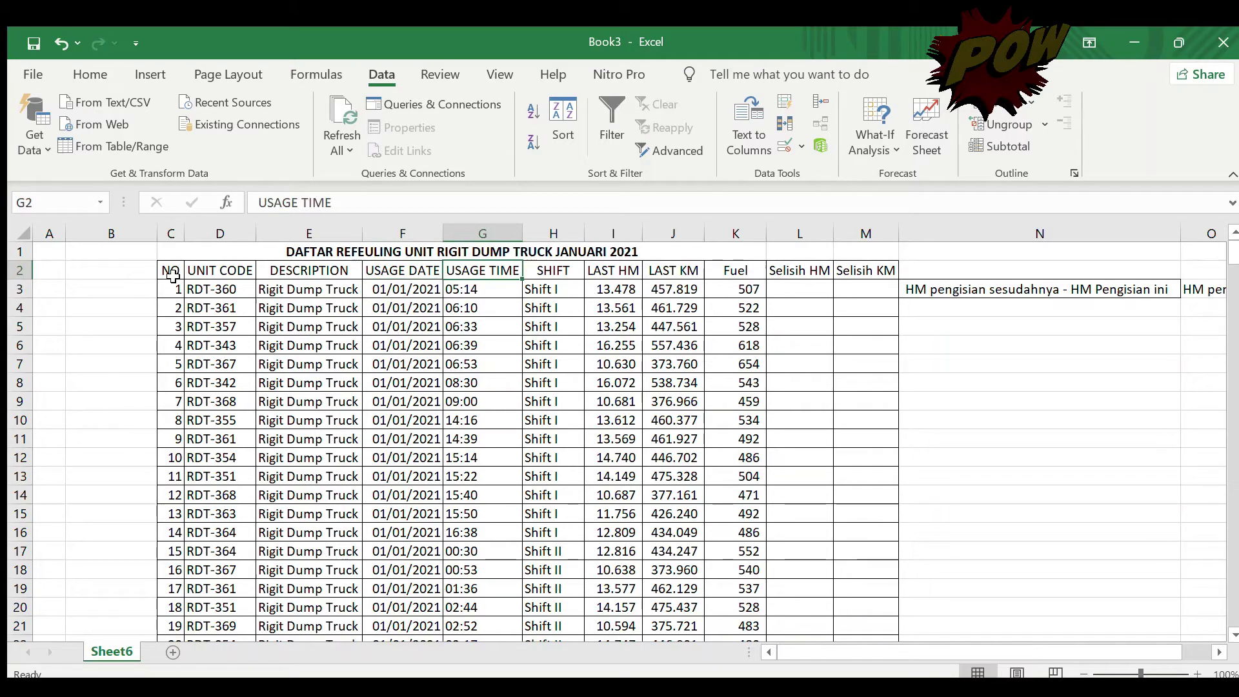
{"action": "key", "text": "Down"}
{"action": "key", "text": "Up"}
{"action": "key", "text": "Right"}
{"action": "key", "text": "Right"}
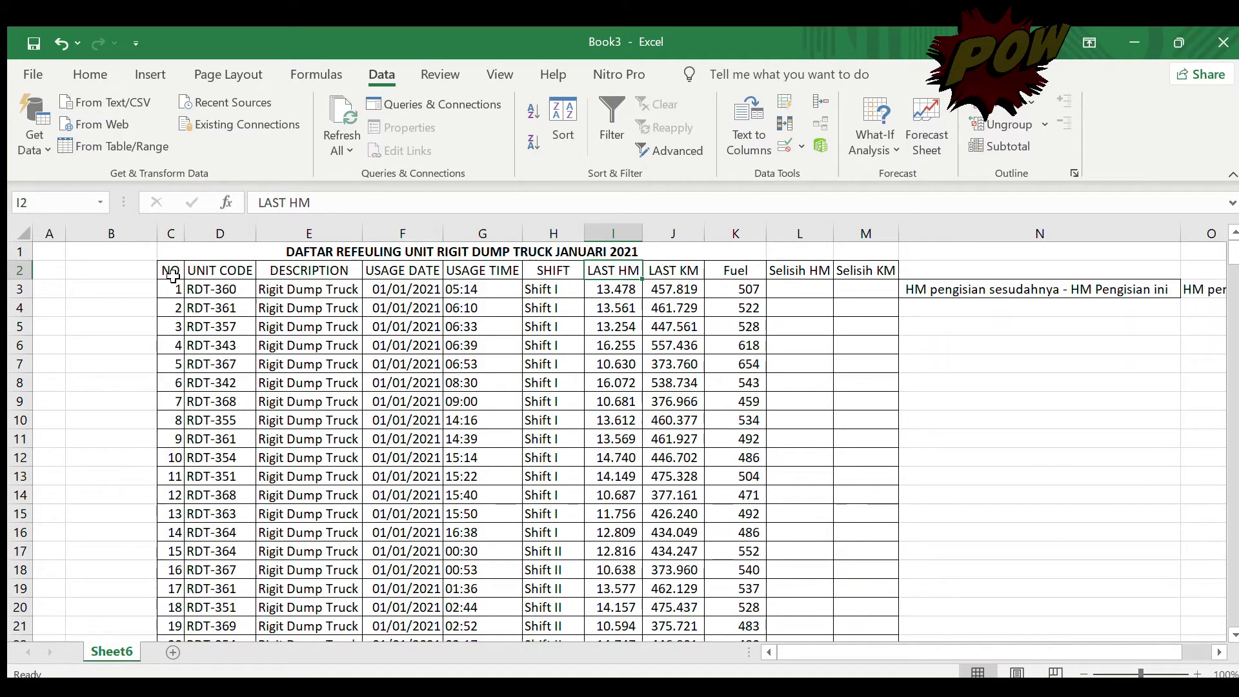
{"action": "key", "text": "Right"}
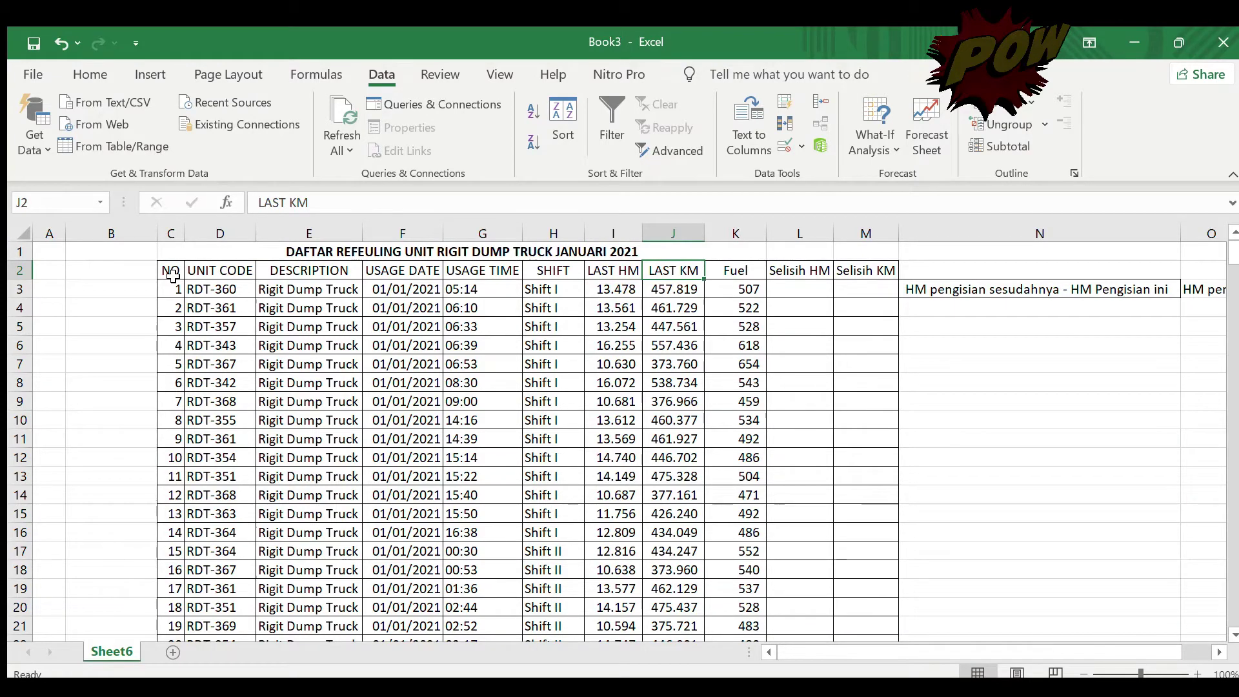
{"action": "key", "text": "Right"}
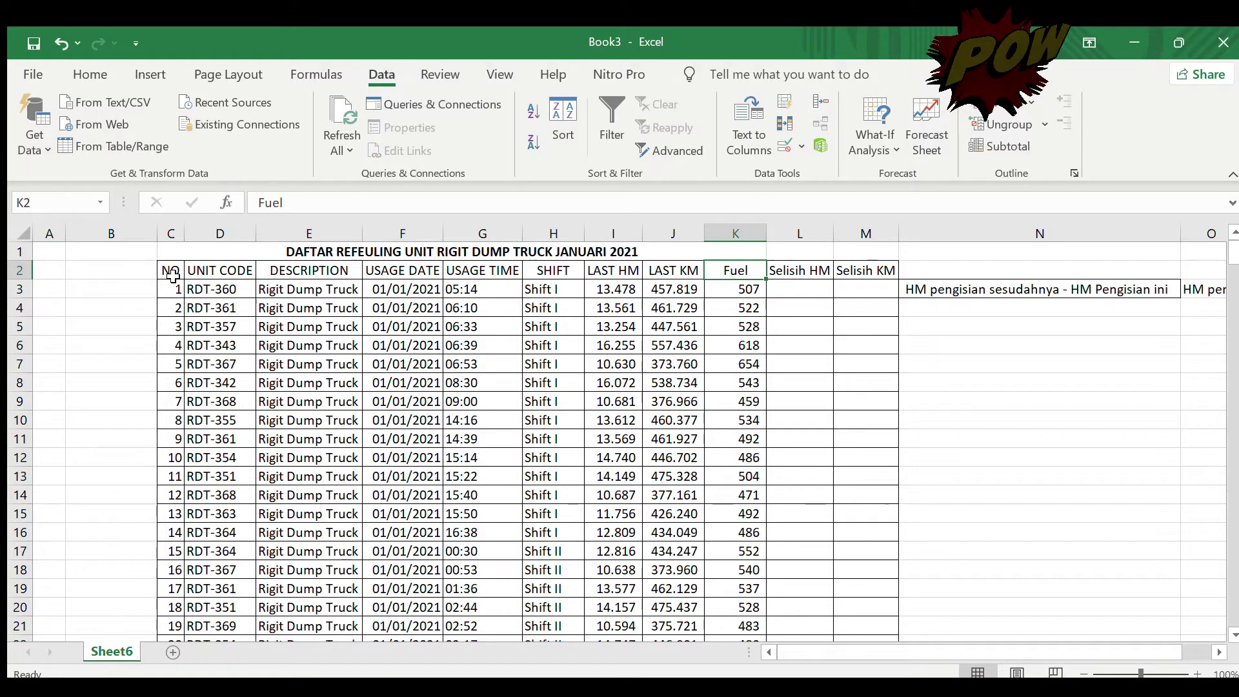
{"action": "key", "text": "Down"}
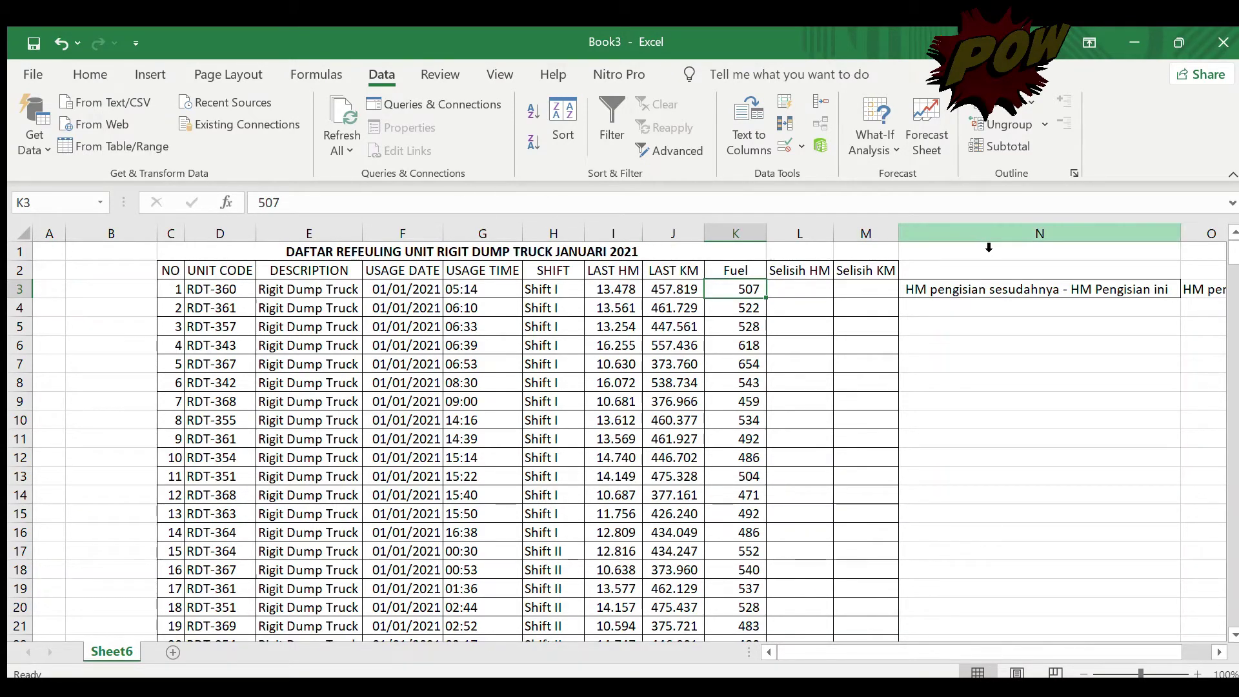
Read the note in N3, narrow column N so the neighbouring note is fully readable, and select O3.
{"action": "left_click", "coordinate": [984, 289]}
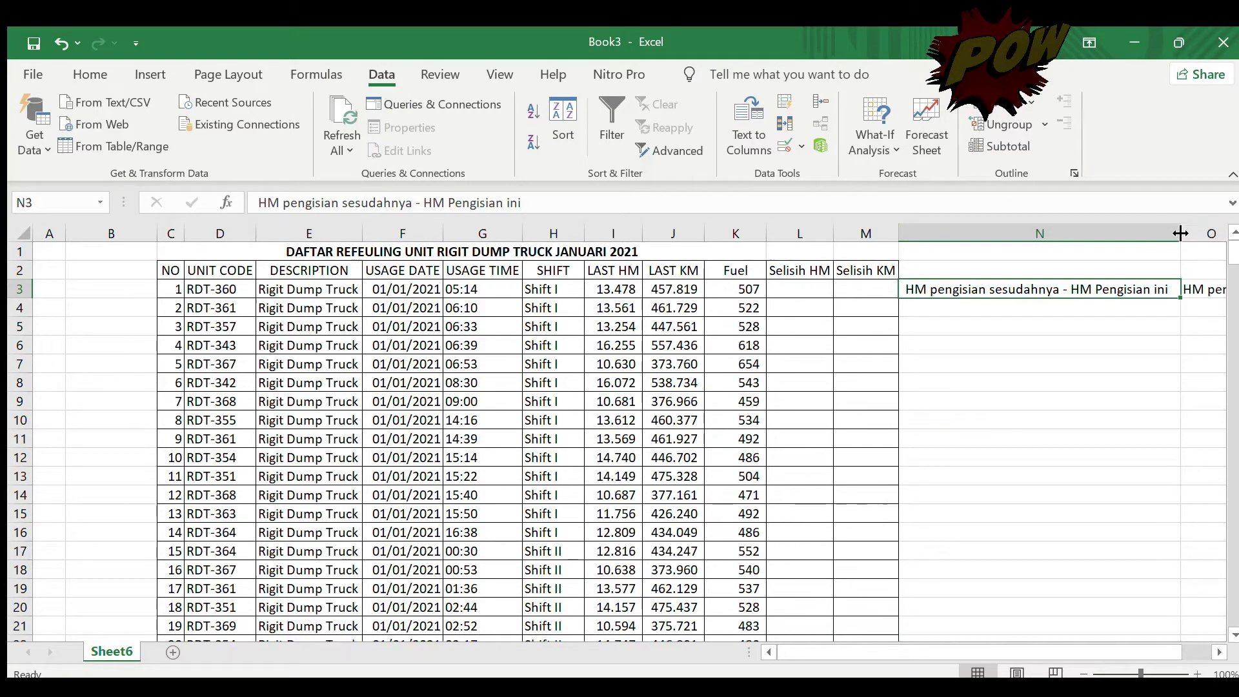
{"action": "left_click_drag", "start_coordinate": [1181, 234], "coordinate": [936, 235]}
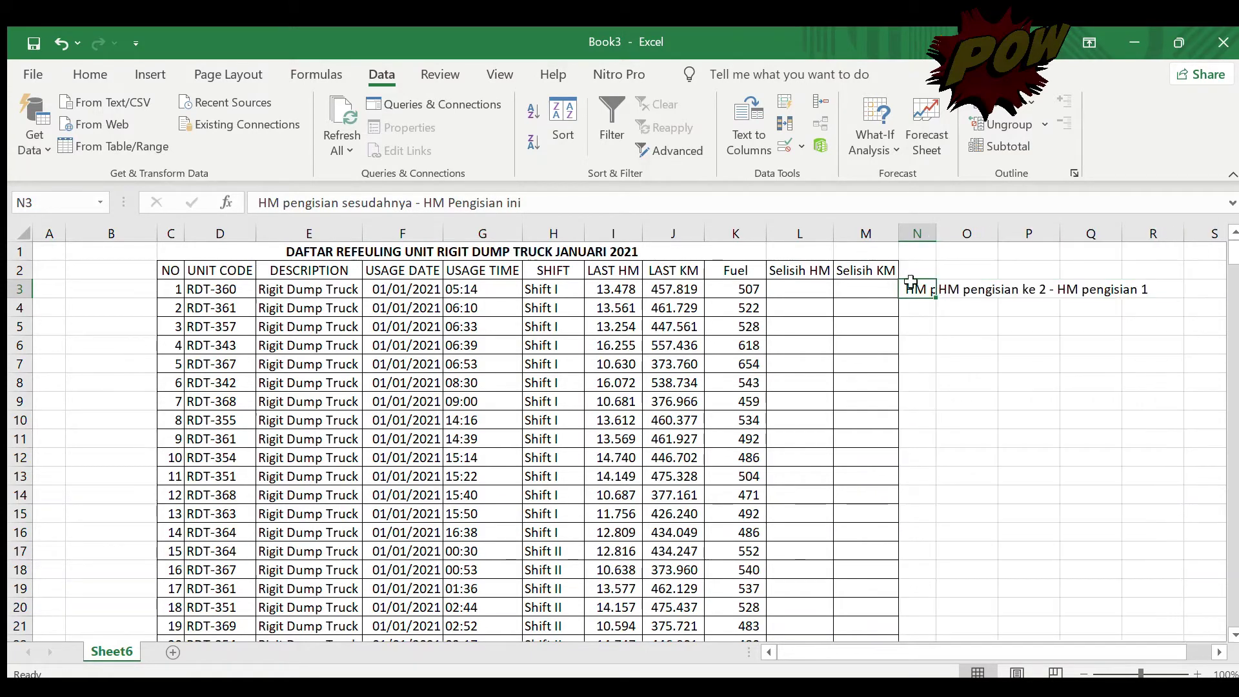
{"action": "left_click", "coordinate": [984, 286]}
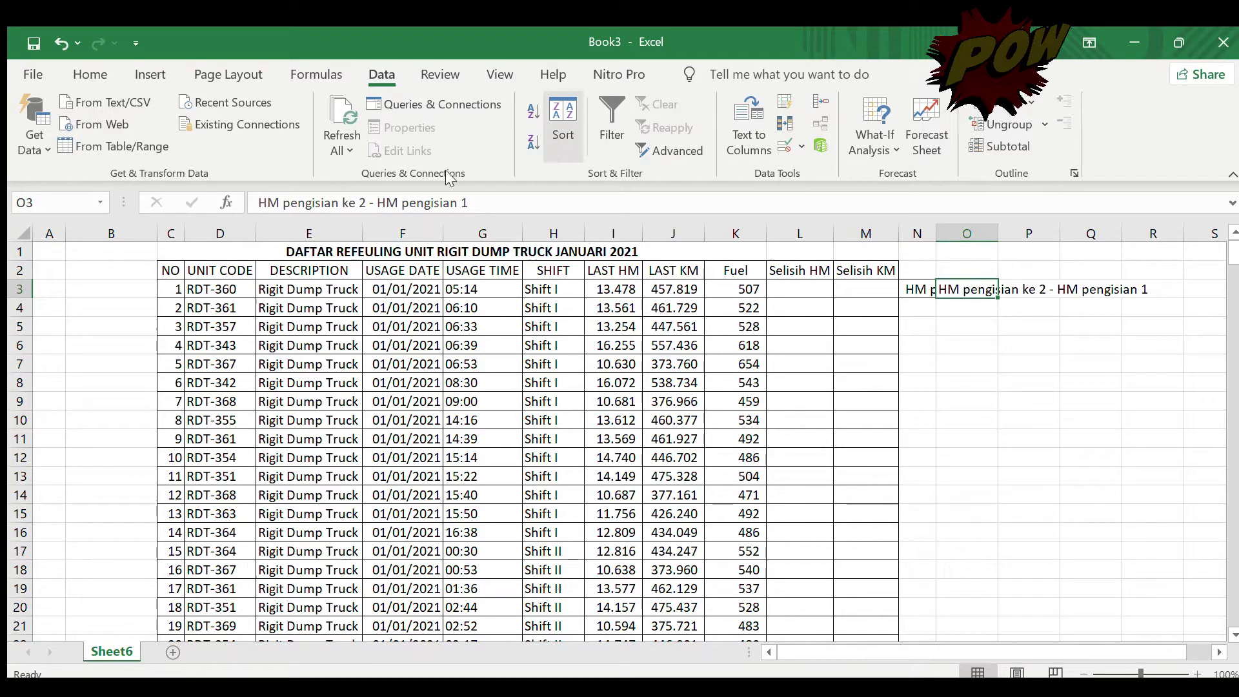
Add filters to the header row C2:M2 and show only unit code RDT-360.
{"action": "left_click_drag", "start_coordinate": [171, 272], "coordinate": [866, 272]}
{"action": "left_click", "coordinate": [601, 106]}
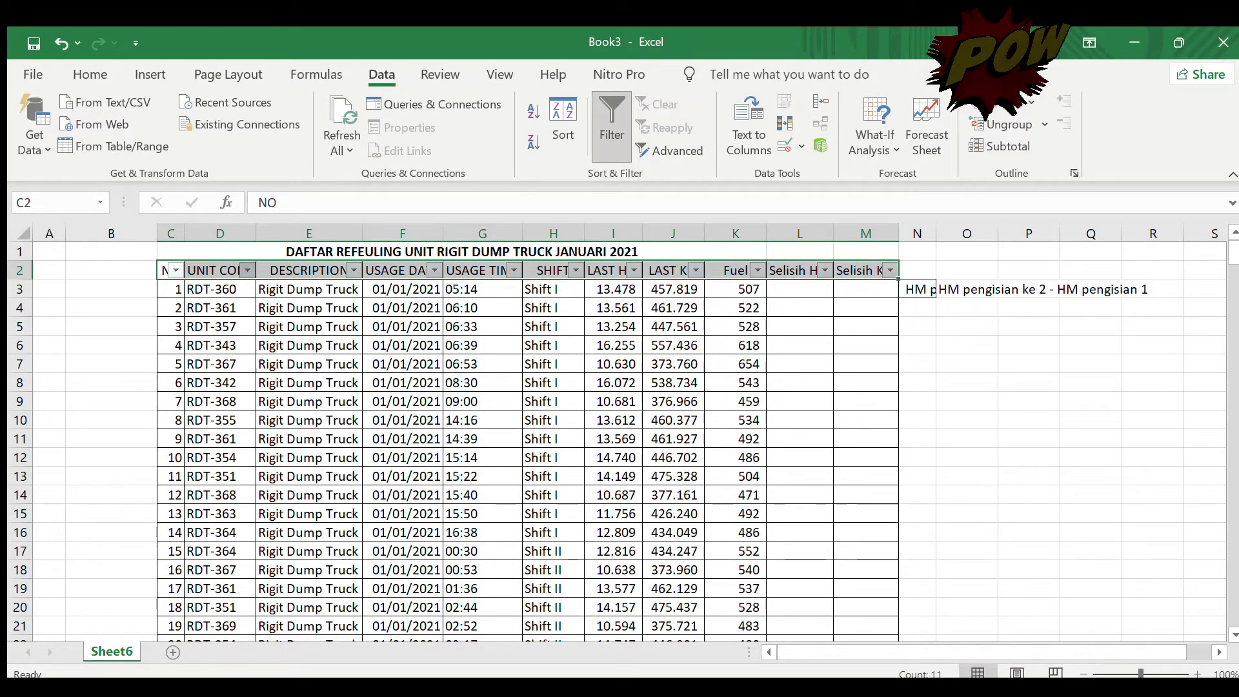
Calculate the first Selisih HM value in L3 with the formula =I29-I3.
{"action": "left_click", "coordinate": [806, 289]}
{"action": "type", "text": "="}
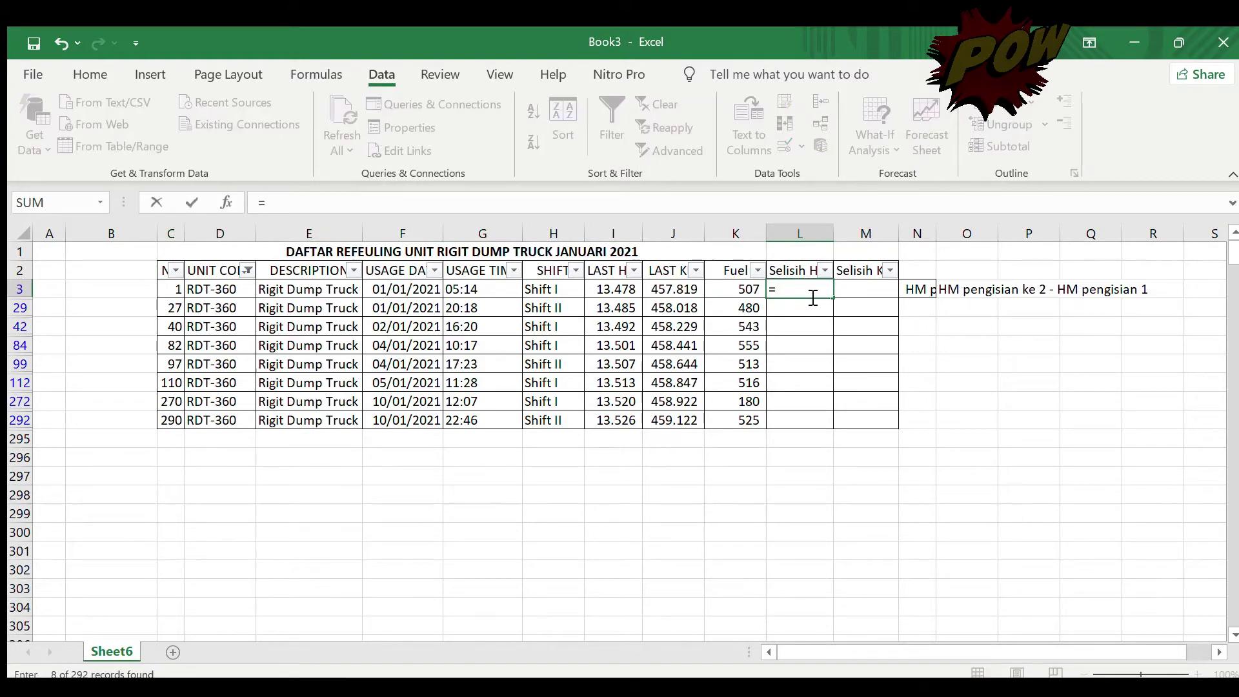
{"action": "left_click", "coordinate": [635, 309]}
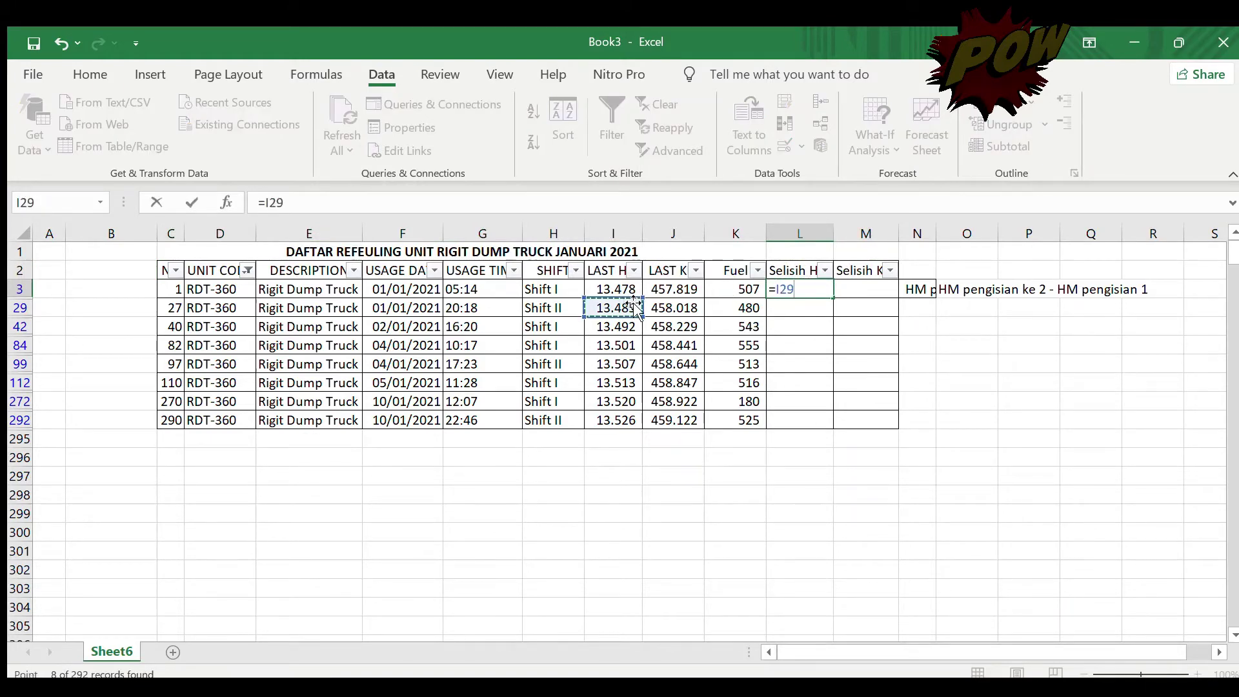
{"action": "type", "text": "-"}
{"action": "left_click", "coordinate": [620, 288]}
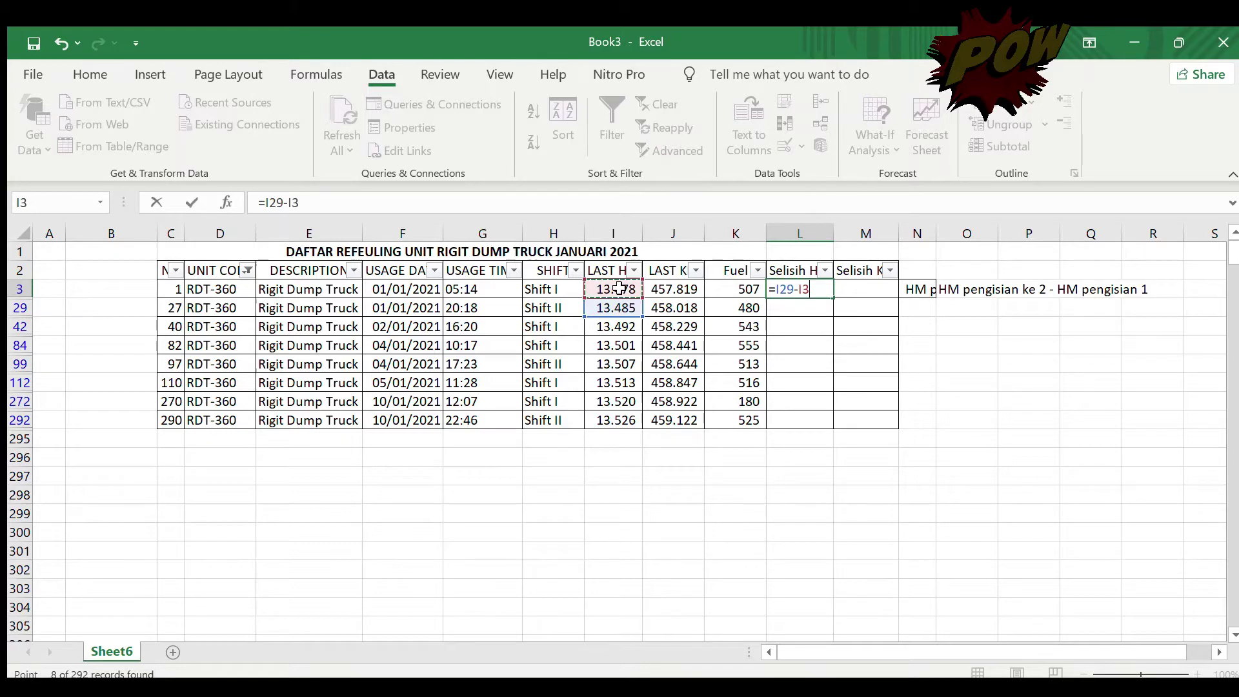
{"action": "key", "text": "Return"}
Copy the Selisih HM formula from L3 down to the next two visible rows, L29 and L42.
{"action": "key", "text": "Up"}
{"action": "key", "text": "Up"}
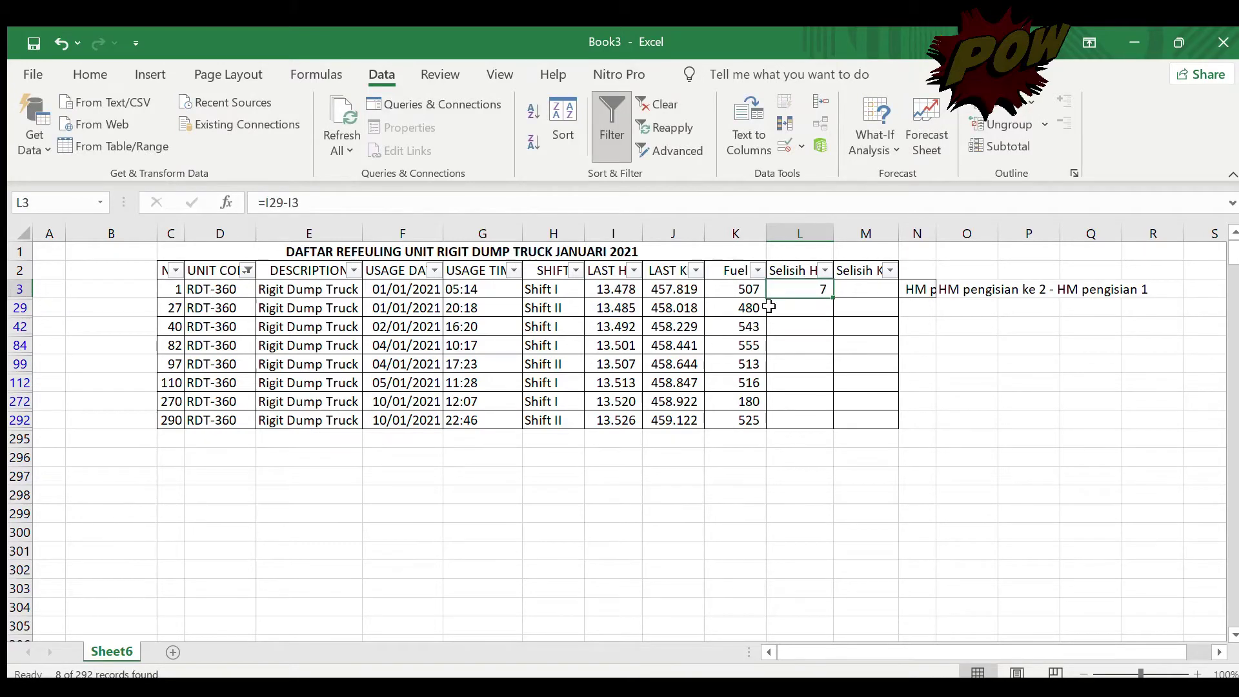
{"action": "key", "text": "ctrl+c"}
{"action": "key", "text": "Down"}
{"action": "key", "text": "Return"}
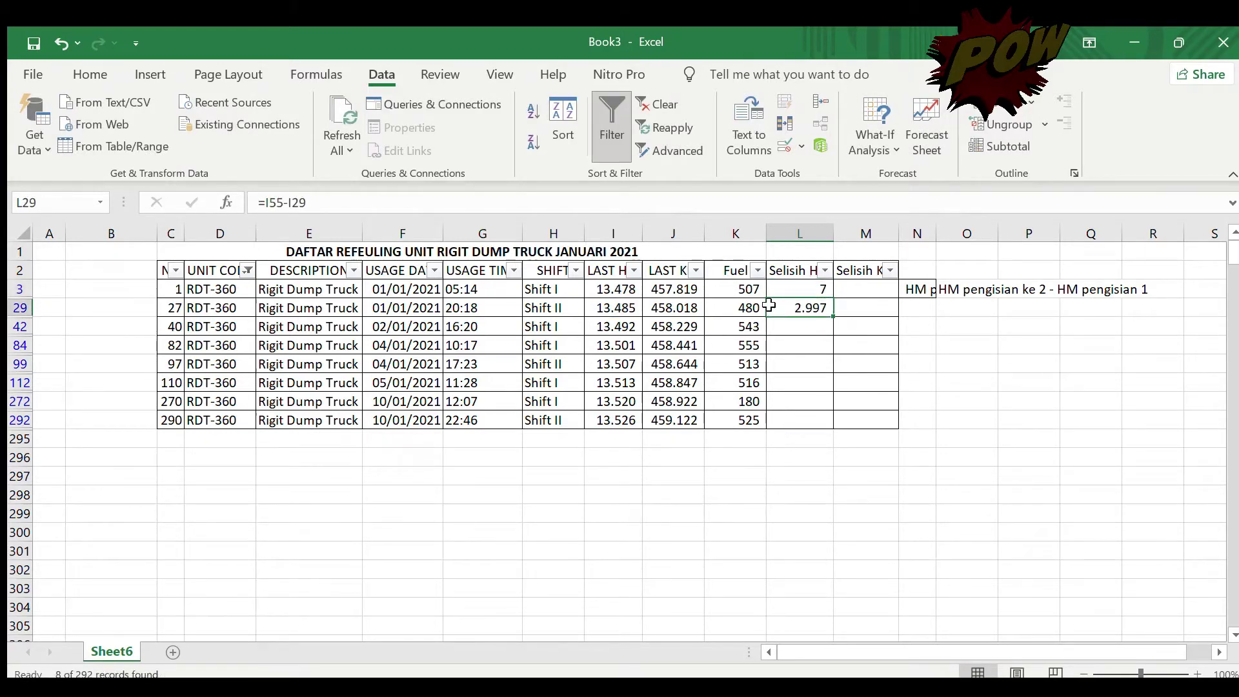
{"action": "key", "text": "Down"}
{"action": "key", "text": "Up"}
{"action": "key", "text": "ctrl+c"}
{"action": "key", "text": "Down"}
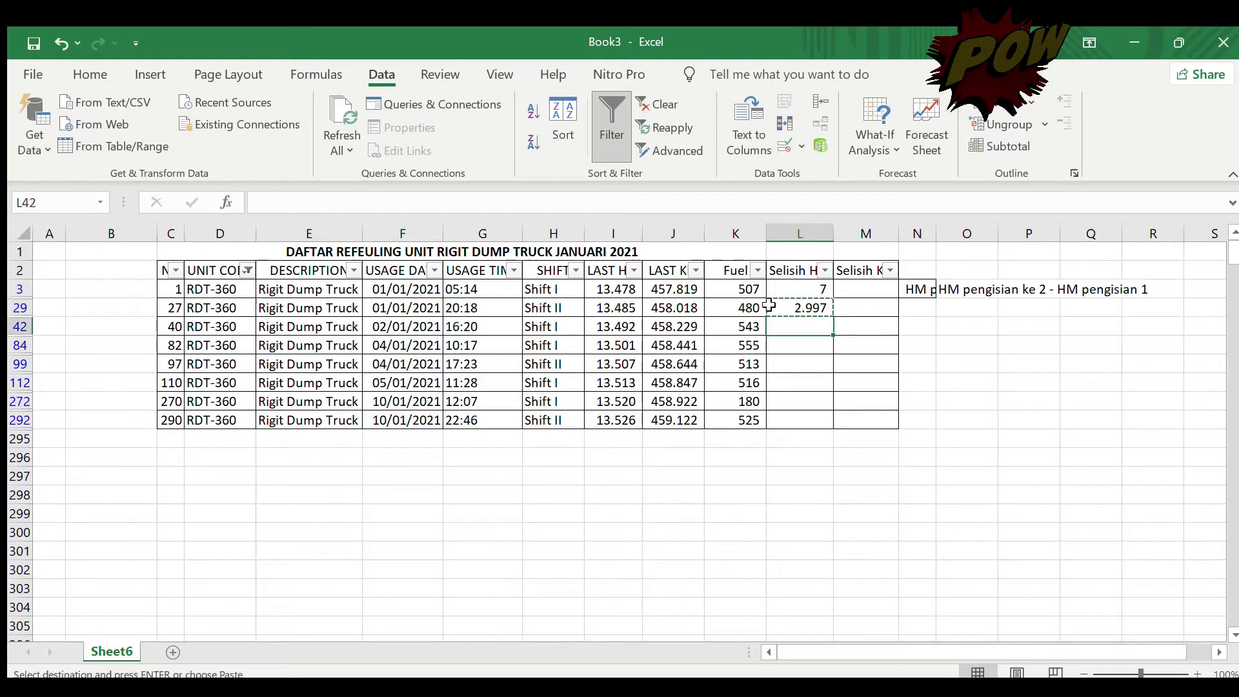
{"action": "key", "text": "Return"}
{"action": "key", "text": "Up"}
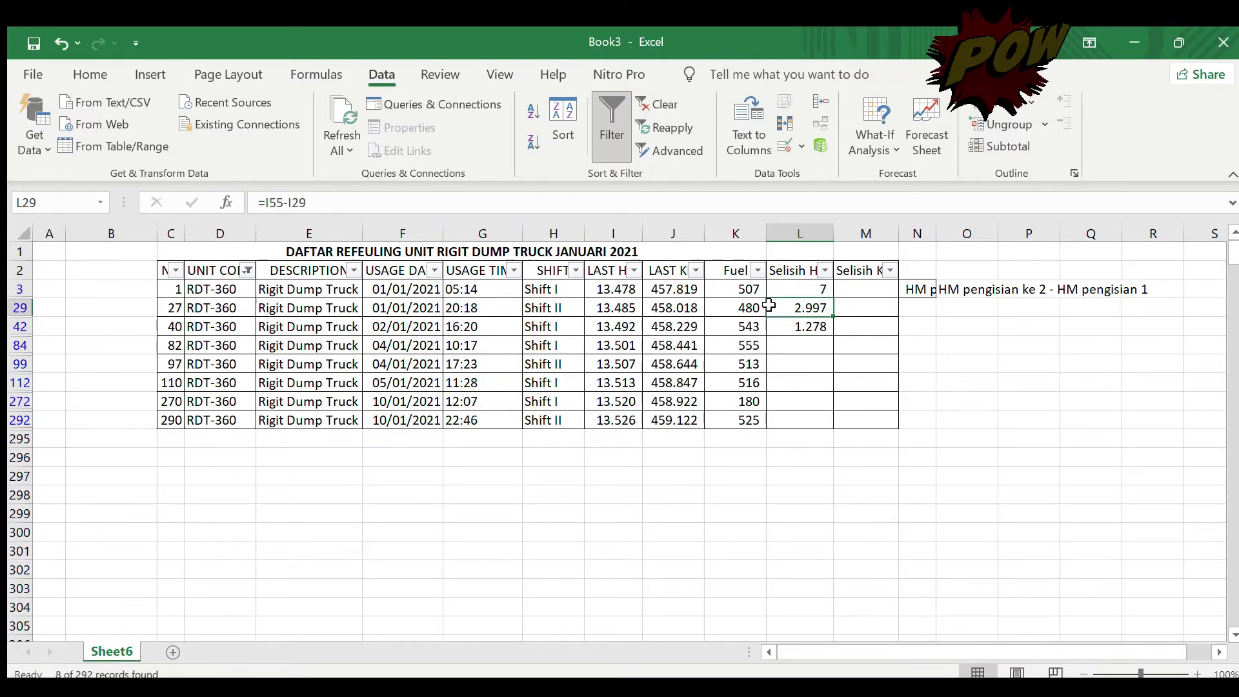
Clear the Selisih HM formulas from cells L29, L42 and L3.
{"action": "key", "text": "Down"}
{"action": "key", "text": "Up"}
{"action": "key", "text": "shift+Down"}
{"action": "key", "text": "Delete"}
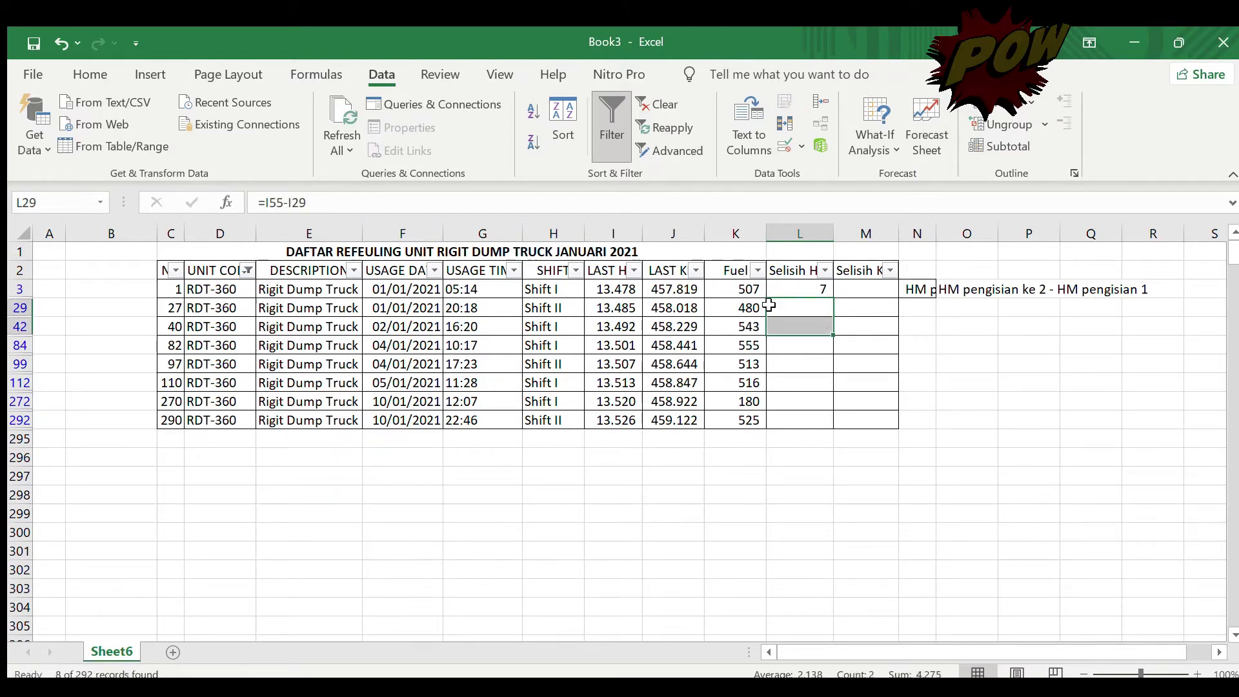
{"action": "key", "text": "Up"}
{"action": "key", "text": "Up"}
{"action": "key", "text": "Down"}
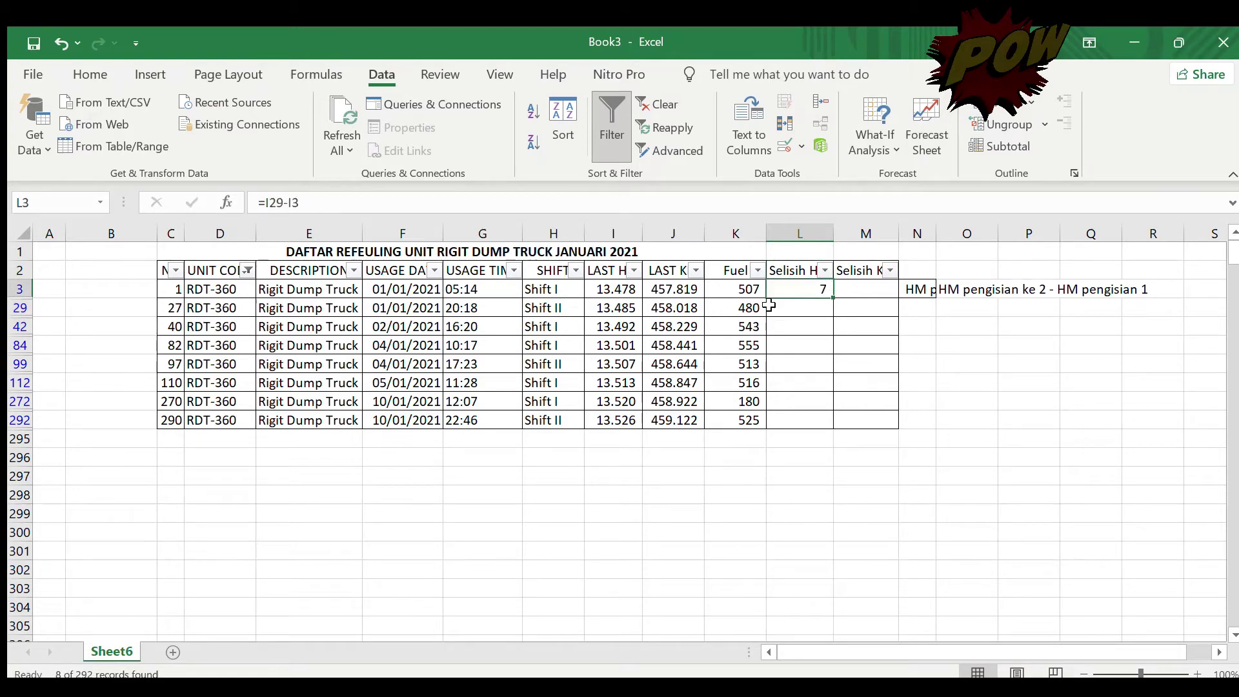
{"action": "key", "text": "Delete"}
Remove the filter from the refuelling table so that all records are shown.
{"action": "left_click", "coordinate": [871, 270]}
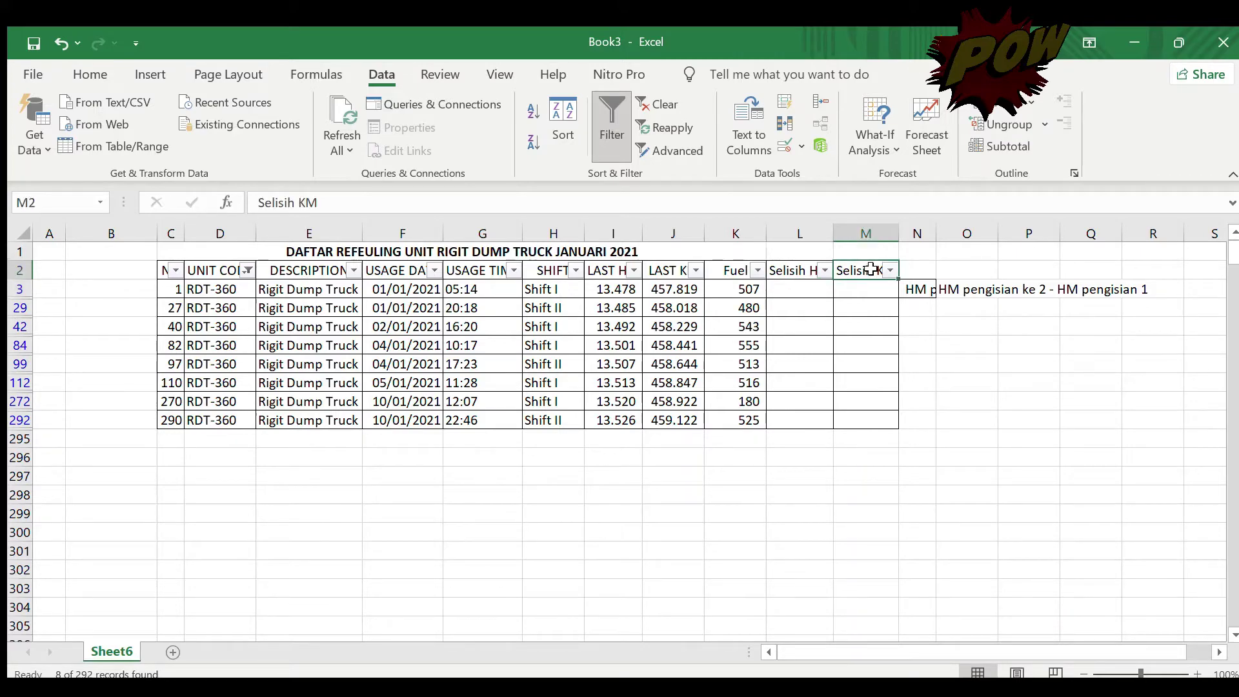
{"action": "double_click", "coordinate": [597, 115]}
{"action": "left_click", "coordinate": [598, 114]}
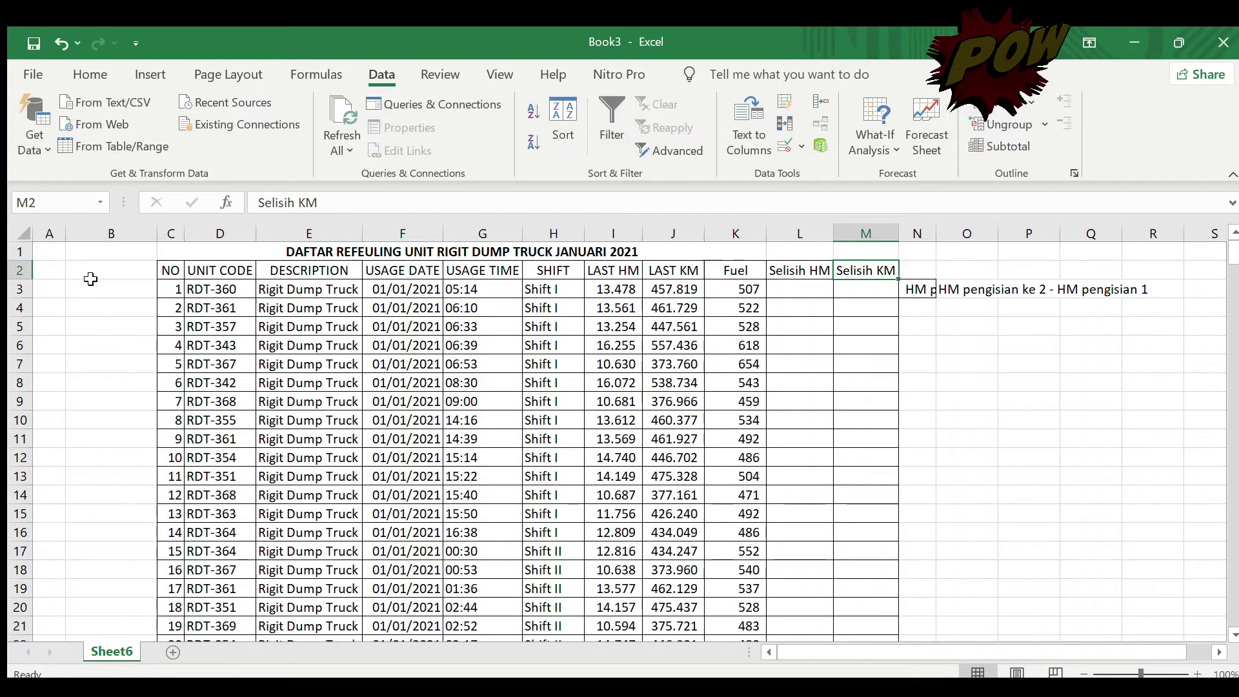
Enter the helper column heading Bantuan in cell B2, beside the NO header.
{"action": "left_click", "coordinate": [113, 267]}
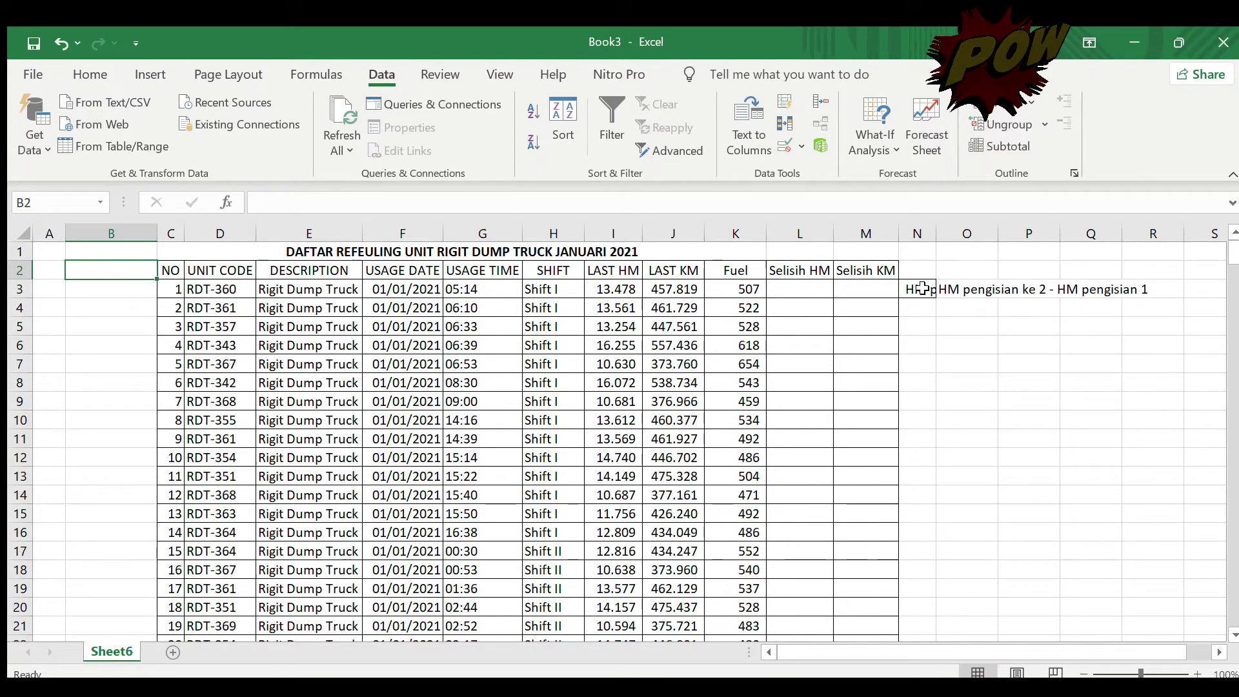
{"action": "left_click", "coordinate": [951, 286]}
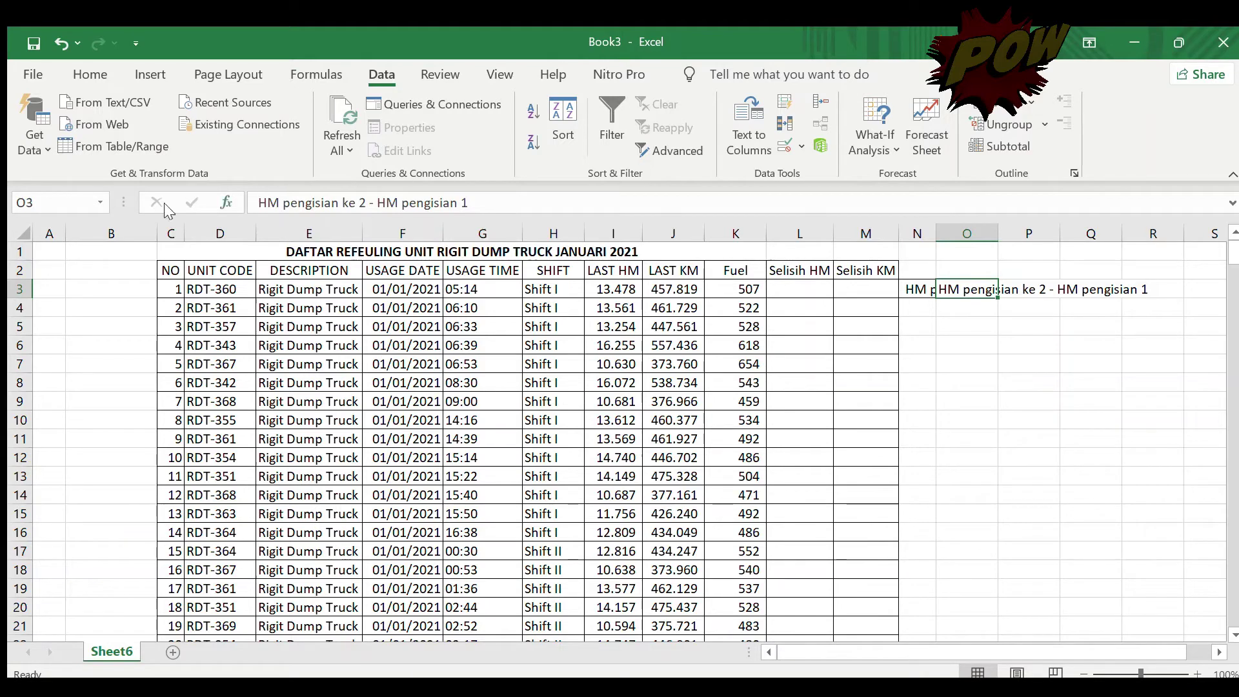
{"action": "left_click", "coordinate": [104, 273]}
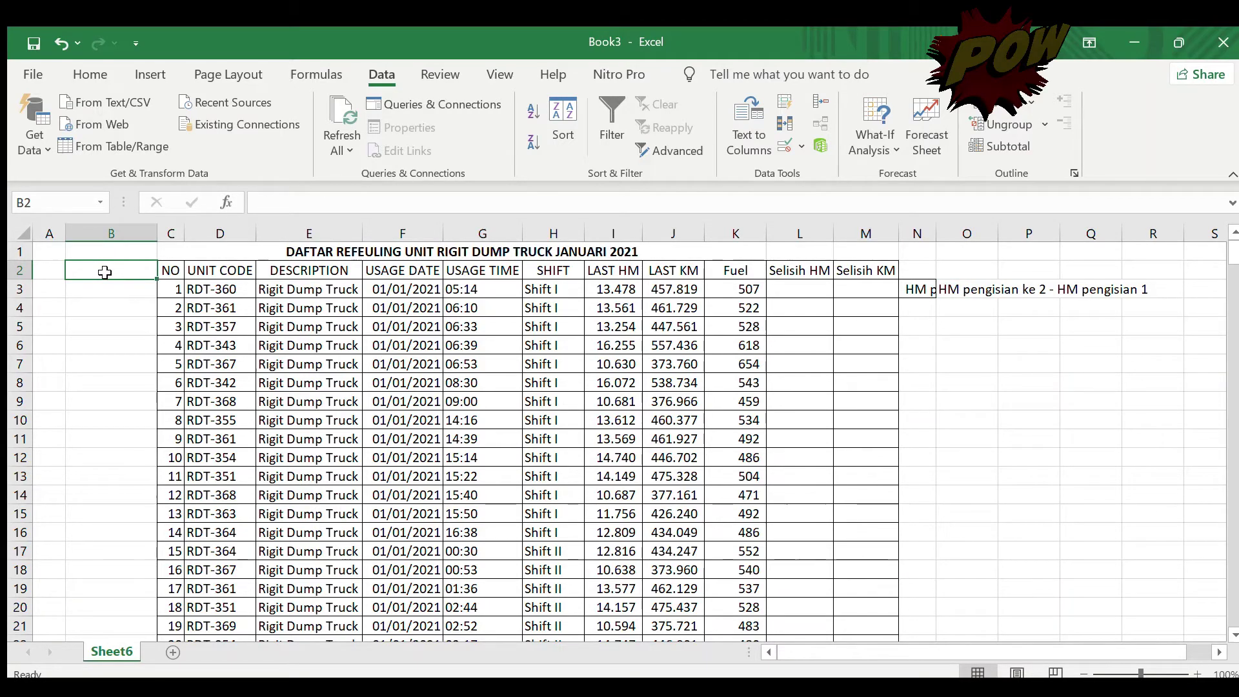
{"action": "type", "text": "Bantuan"}
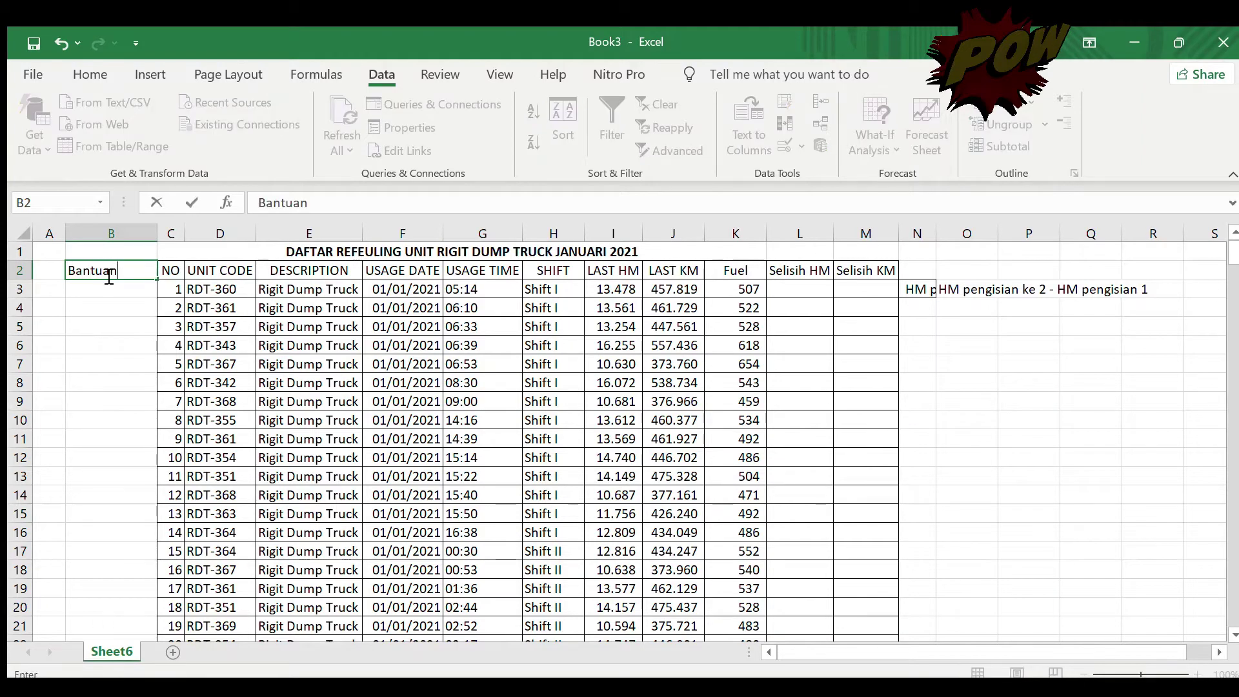
{"action": "key", "text": "Return"}
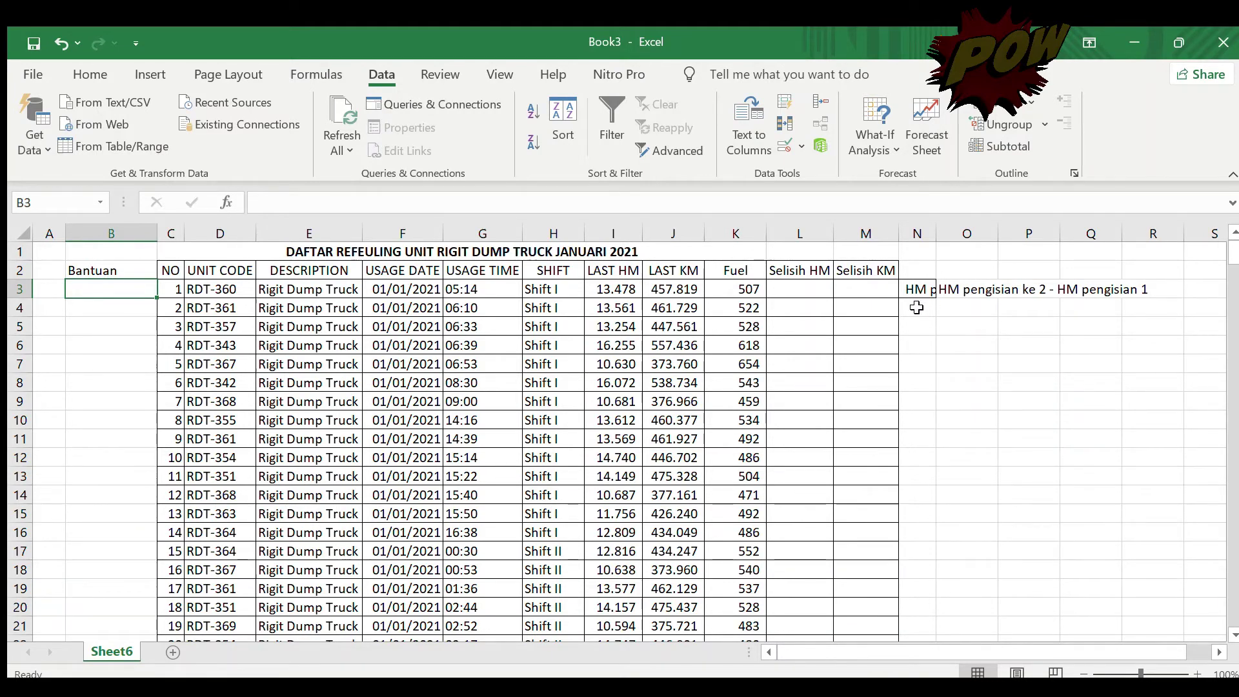
Start a formula in B3 that joins the unit code in D3 with the text " ke-", followed by another ampersand.
{"action": "type", "text": "="}
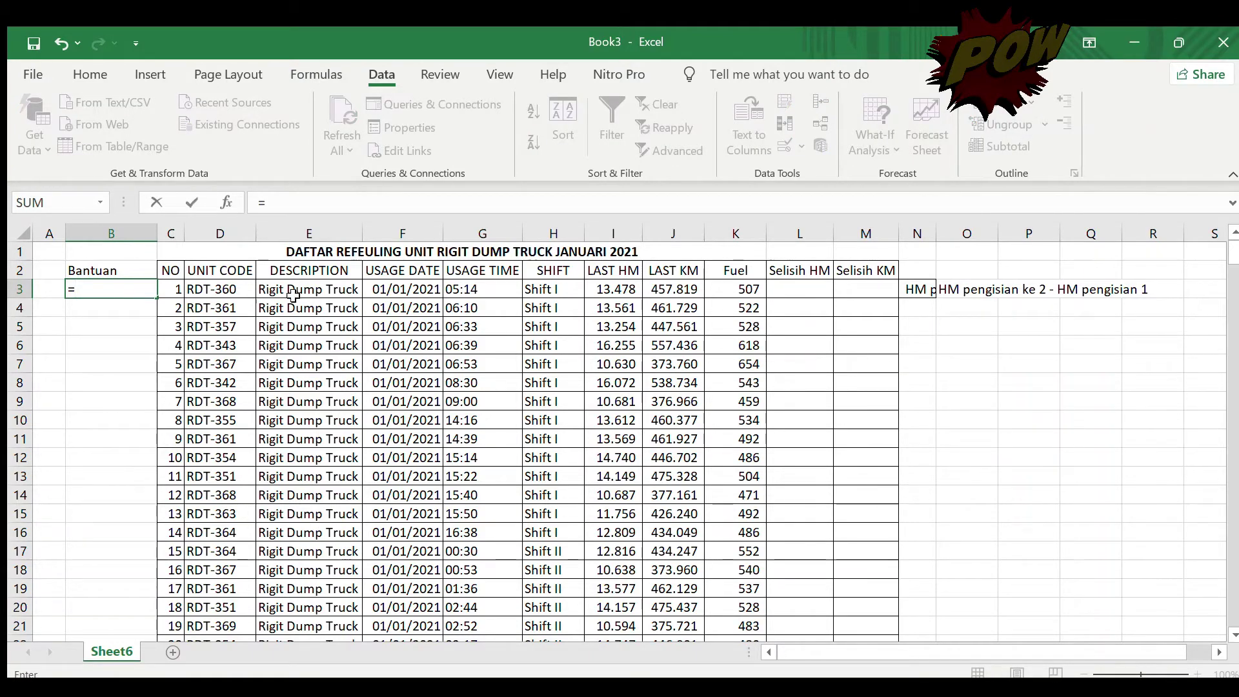
{"action": "left_click", "coordinate": [234, 292]}
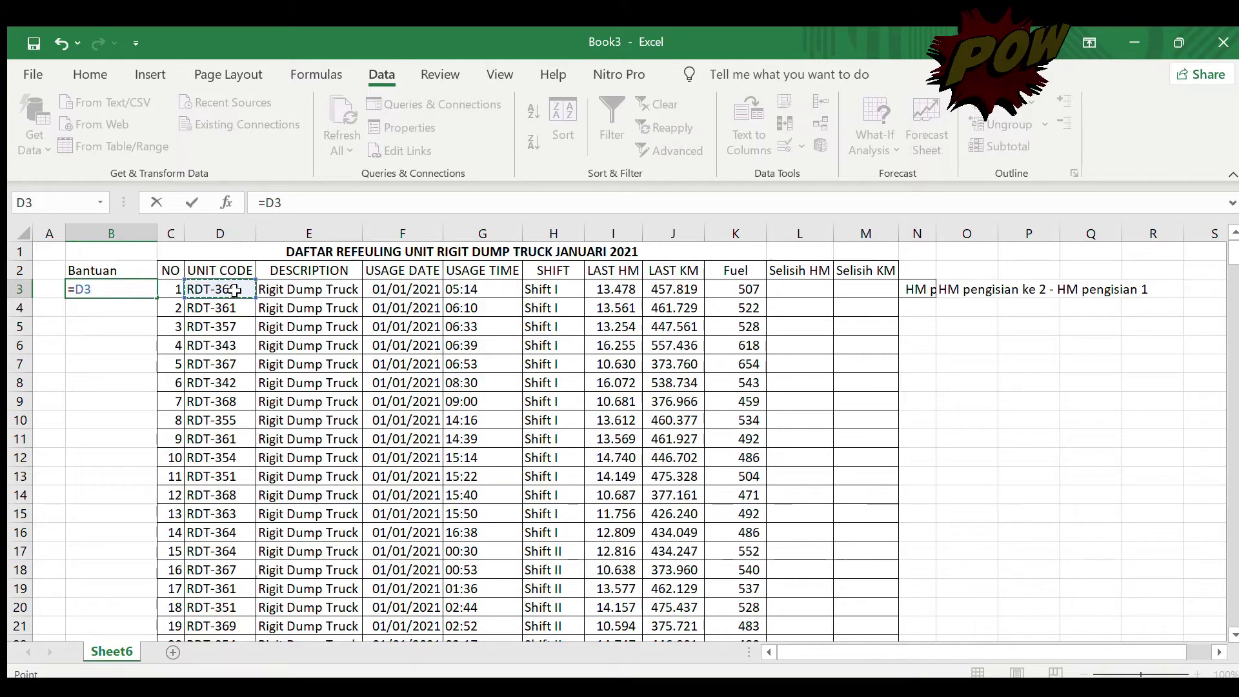
{"action": "type", "text": "&\" ke-"}
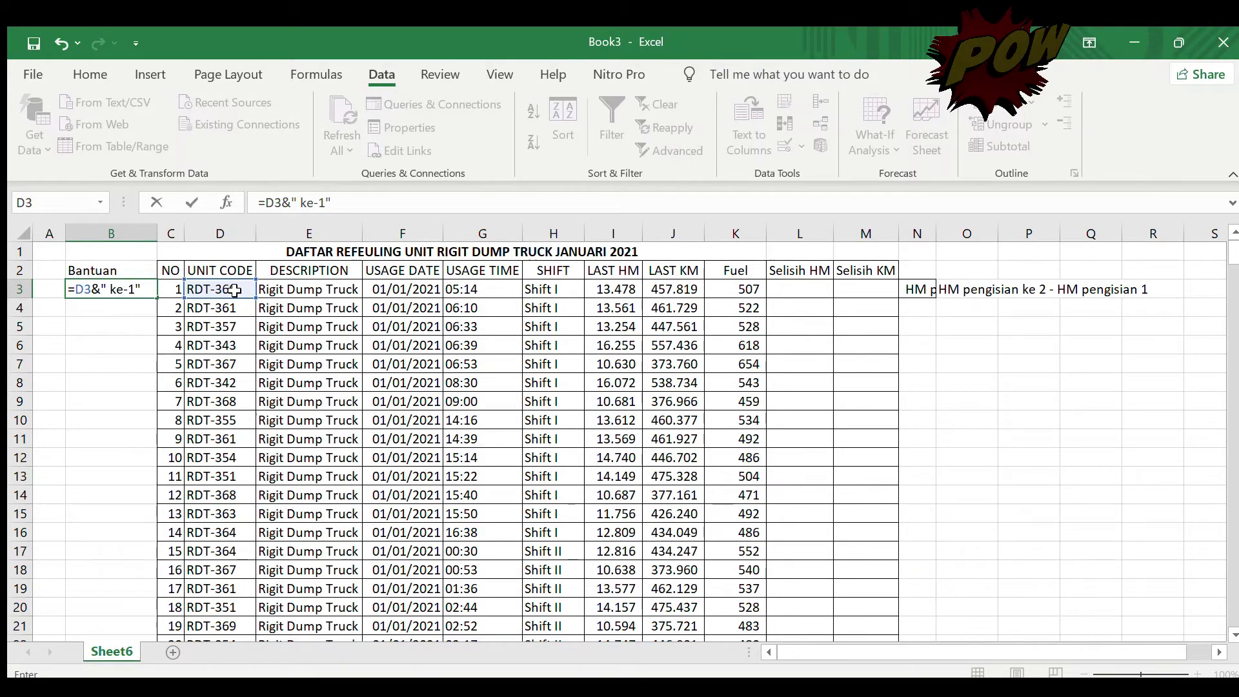
{"action": "type", "text": "1\"&"}
{"action": "left_click", "coordinate": [327, 205]}
{"action": "key", "text": "BackSpace"}
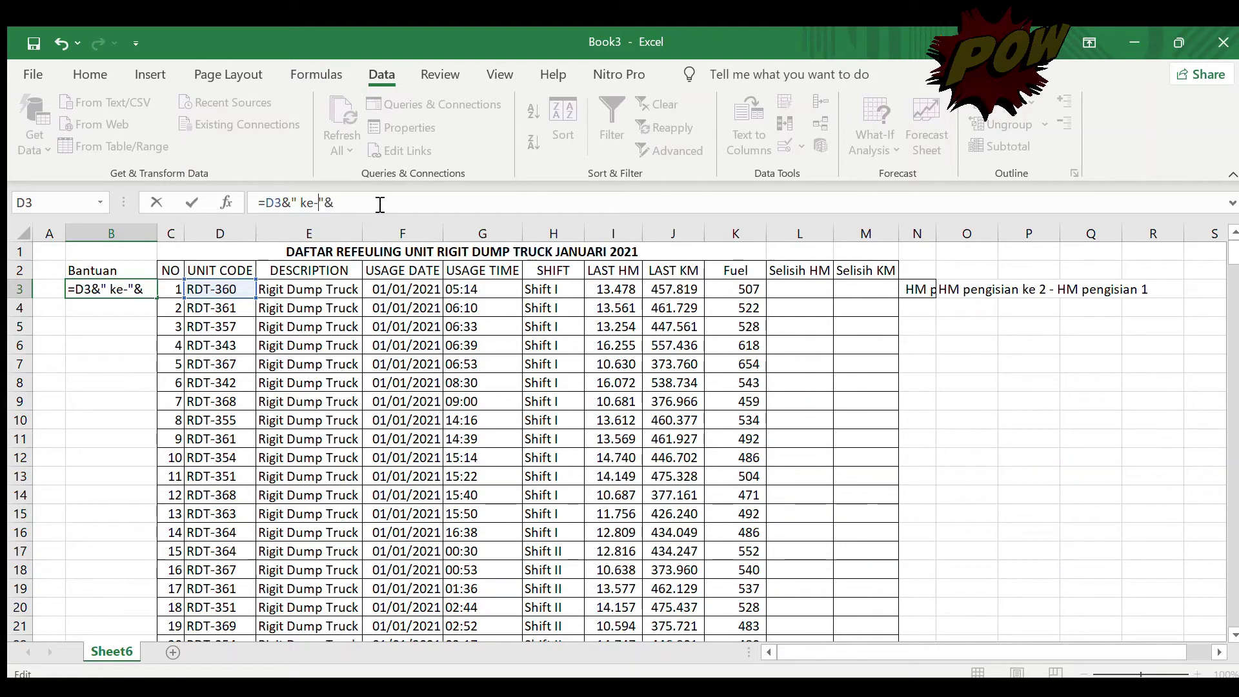
Append a COUNTIF to the B3 formula with the range D3:D3 and the criterion D3.
{"action": "type", "text": "coun"}
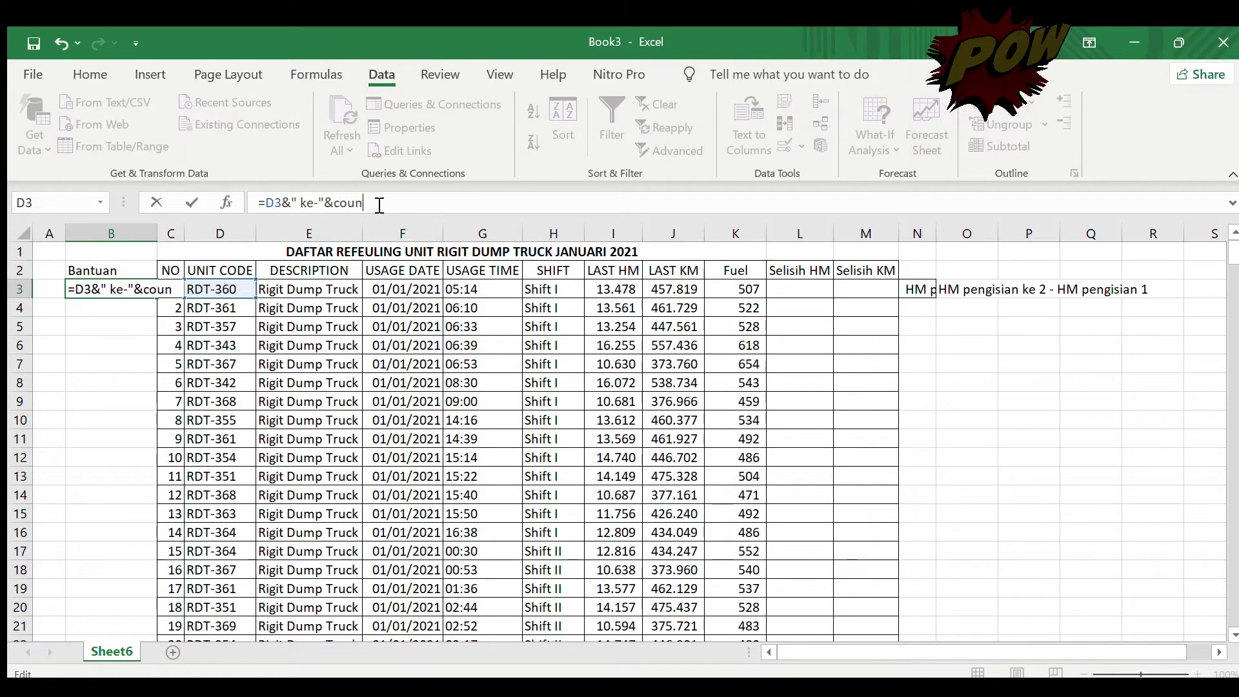
{"action": "type", "text": "tif"}
{"action": "key", "text": "Tab"}
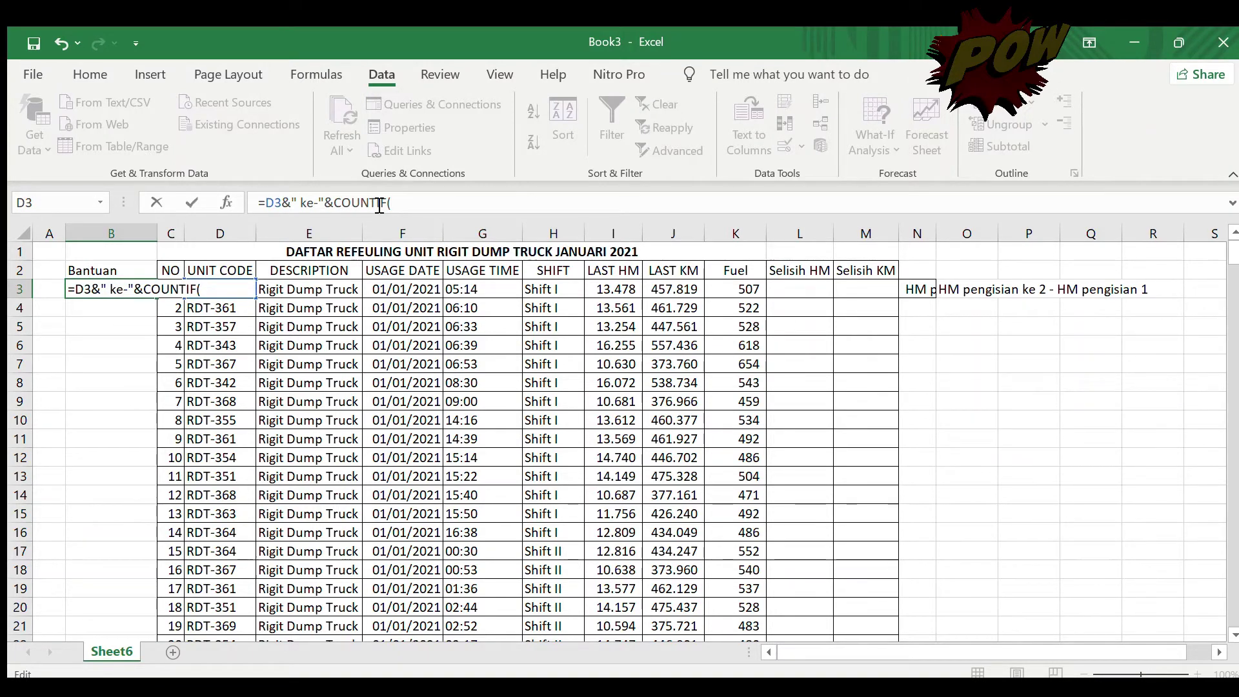
{"action": "left_click", "coordinate": [213, 313]}
{"action": "key", "text": "Up"}
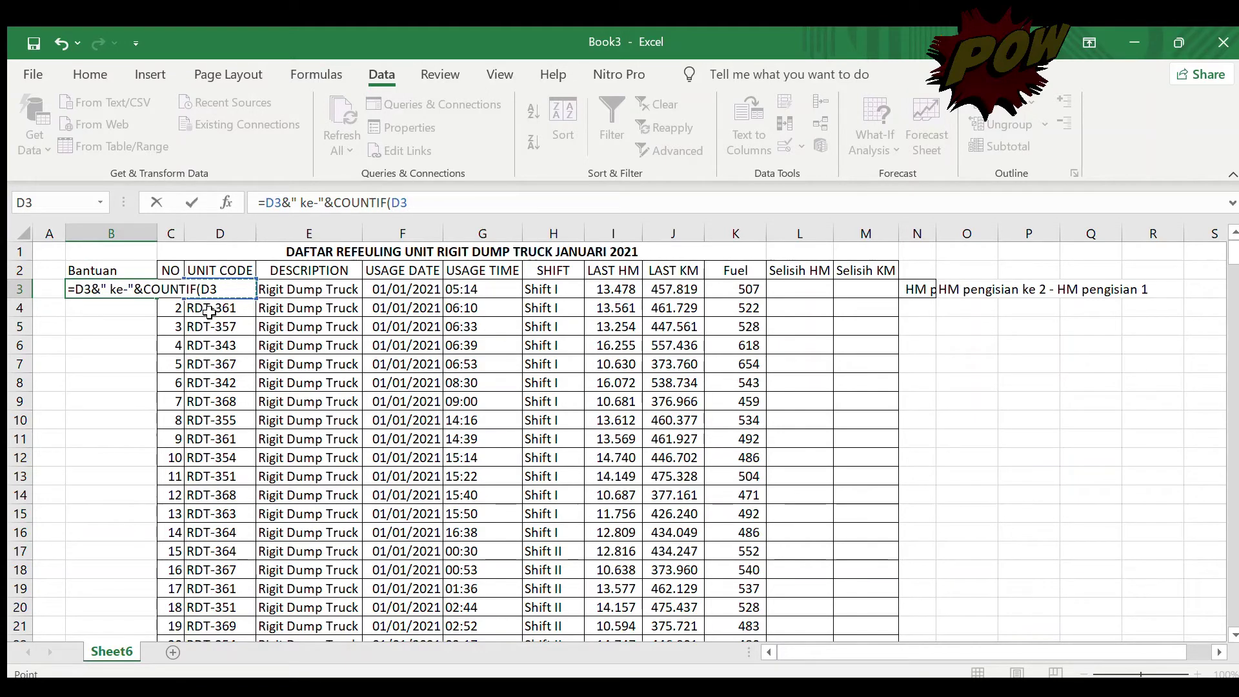
{"action": "key", "text": "F8"}
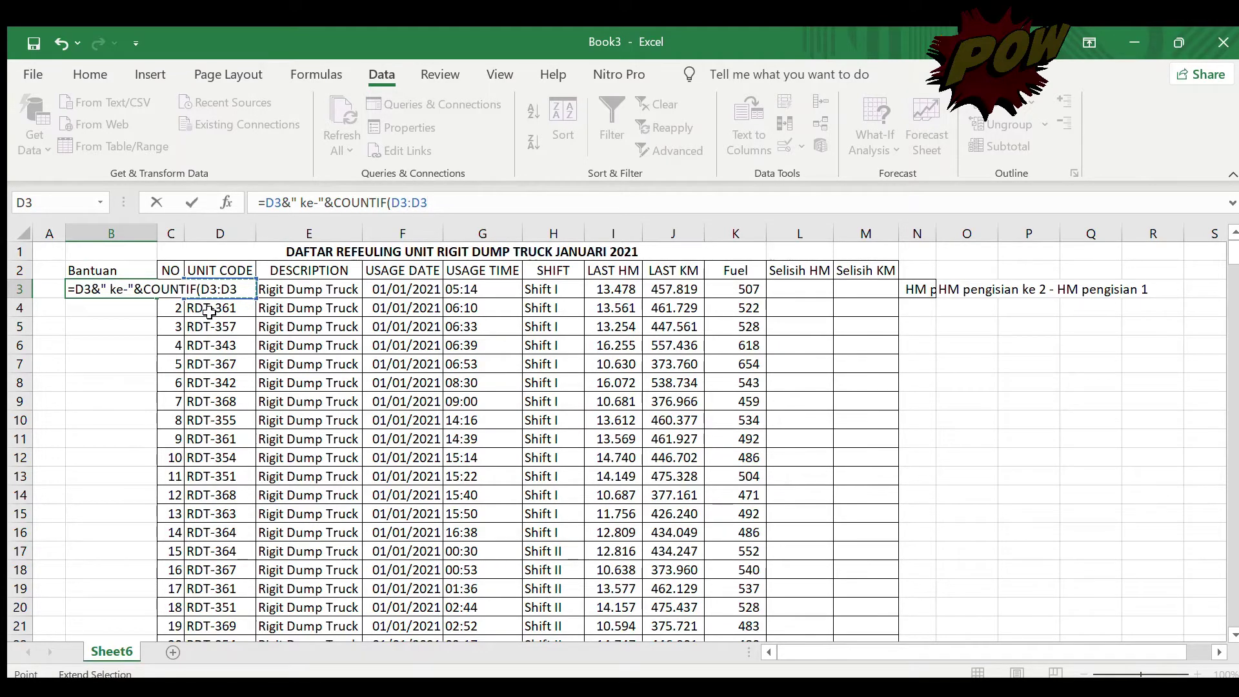
{"action": "type", "text": ";"}
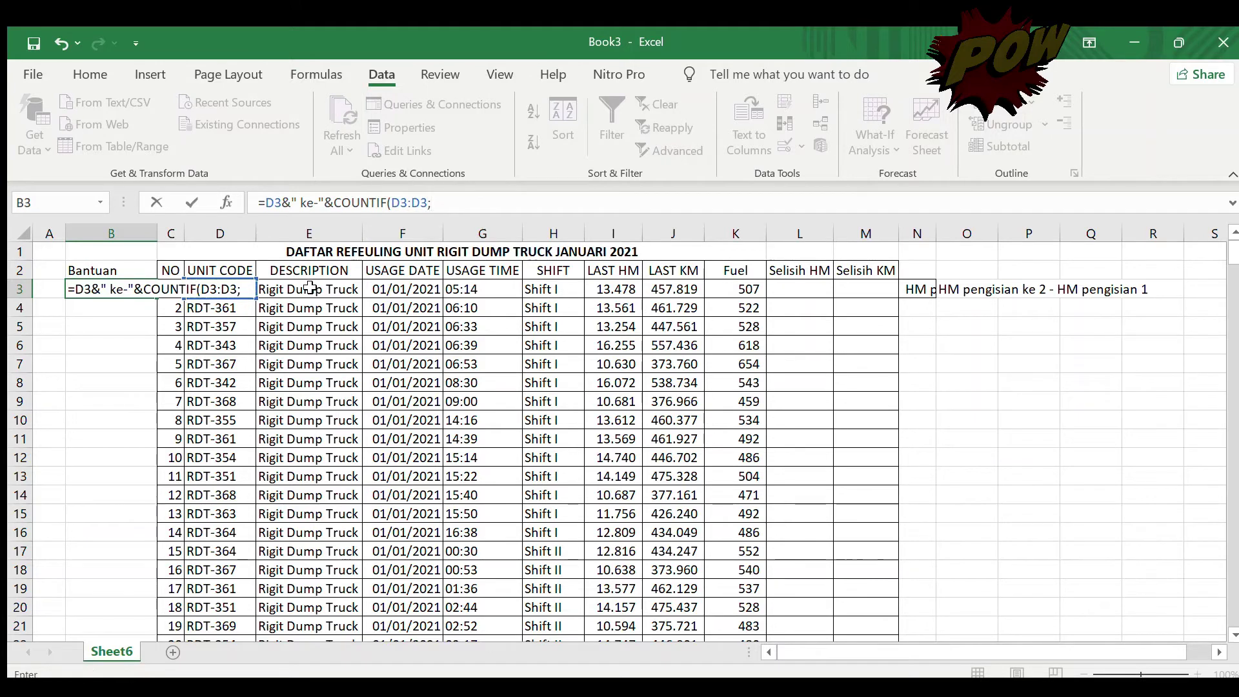
{"action": "left_click", "coordinate": [233, 312]}
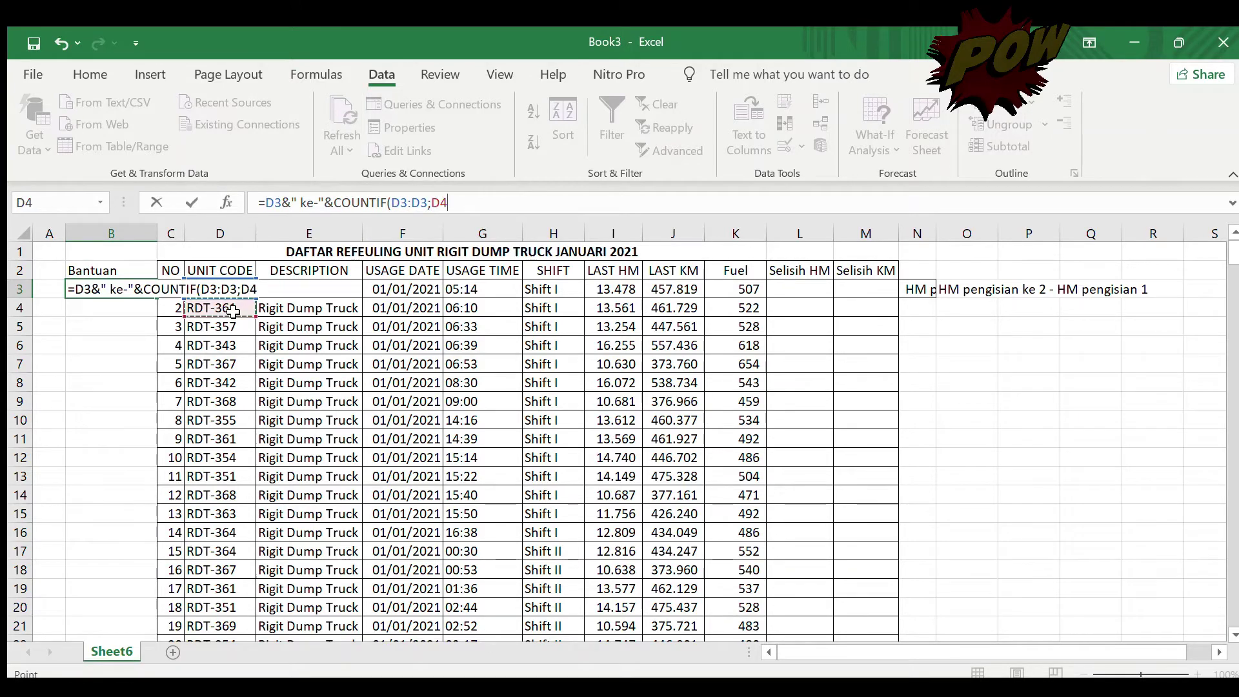
{"action": "key", "text": "Up"}
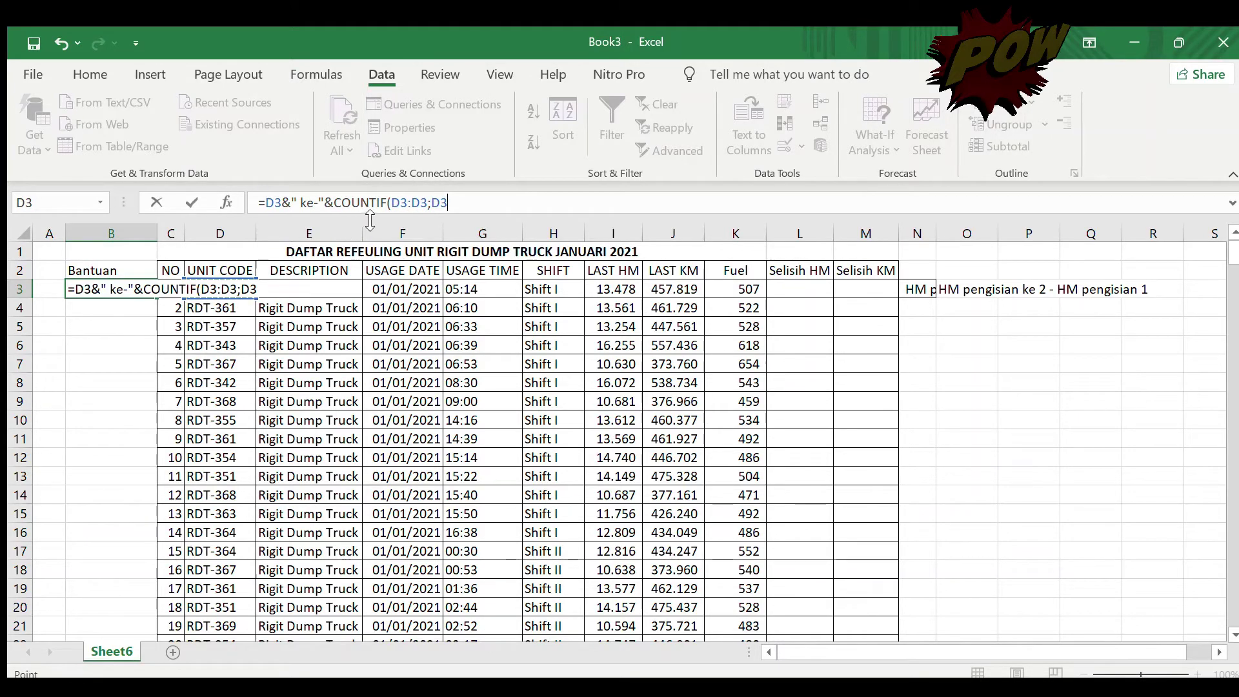
Make the COUNTIF range start absolute and complete the B3 formula as =D3&" ke-"&COUNTIF($D$3:D3;D3).
{"action": "left_click", "coordinate": [401, 207]}
{"action": "key", "text": "F4"}
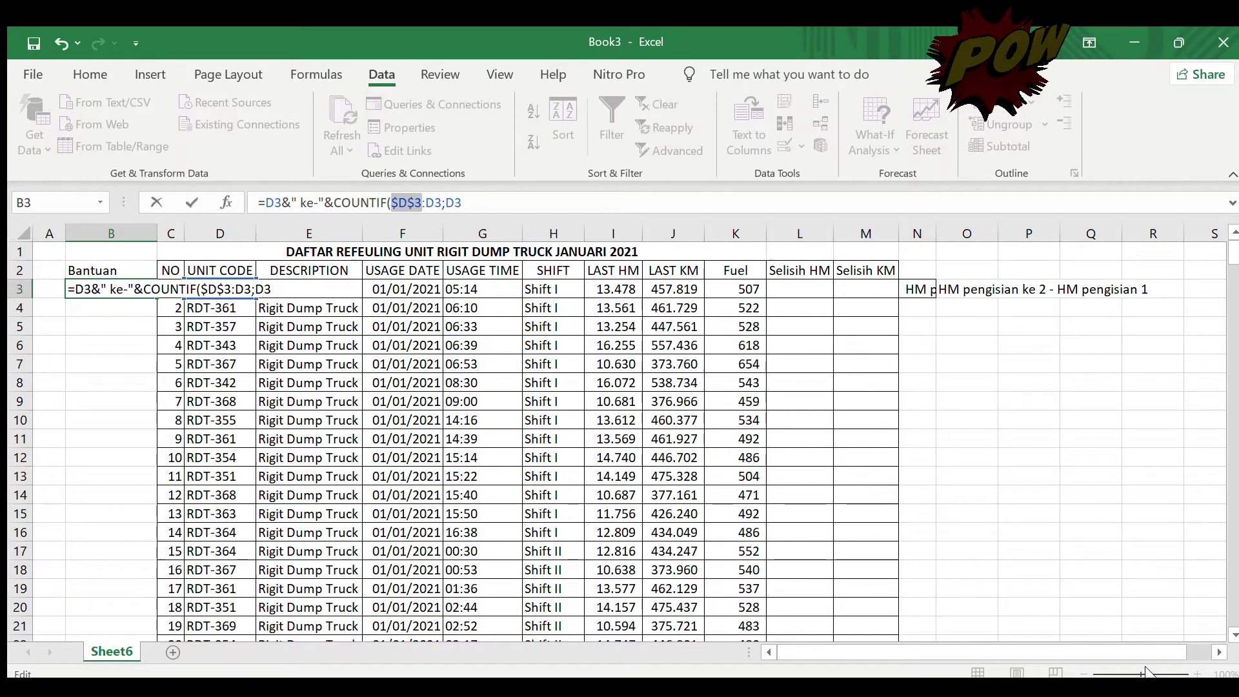
{"action": "type", "text": ")"}
{"action": "key", "text": "ctrl+Return"}
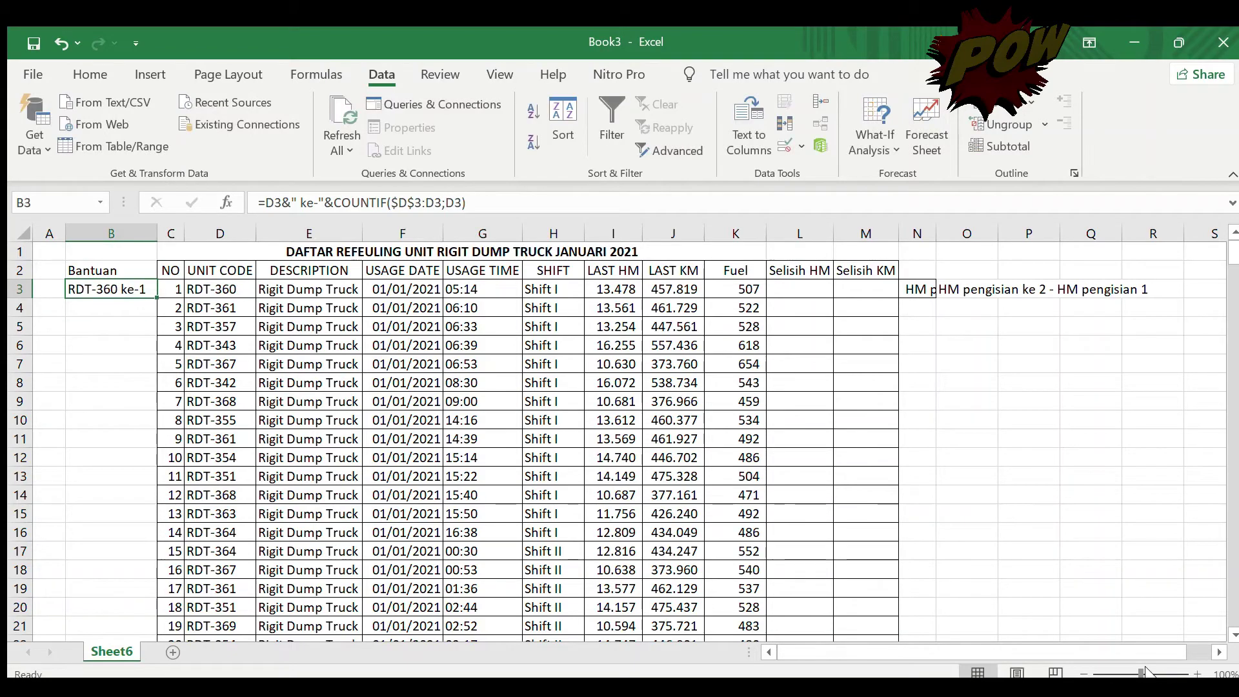
Fill the Bantuan formula from B3 down the column through all refuelling records.
{"action": "left_click", "coordinate": [1153, 674]}
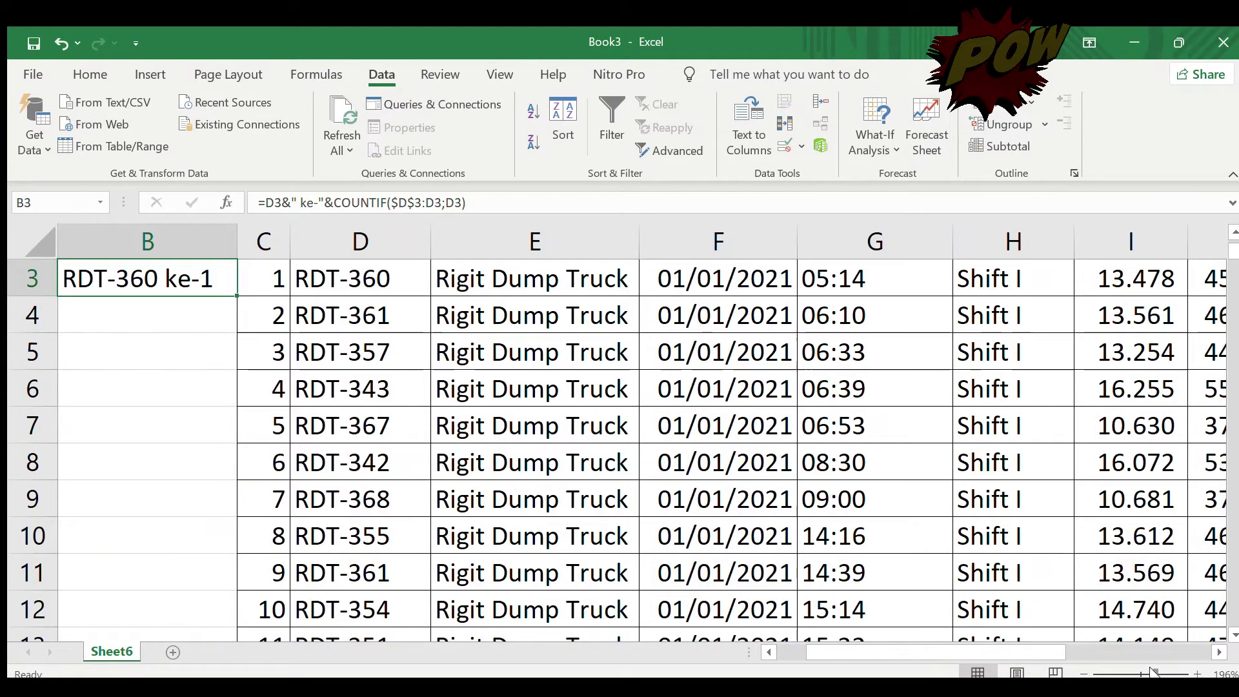
{"action": "left_click_drag", "start_coordinate": [1154, 673], "coordinate": [1141, 673]}
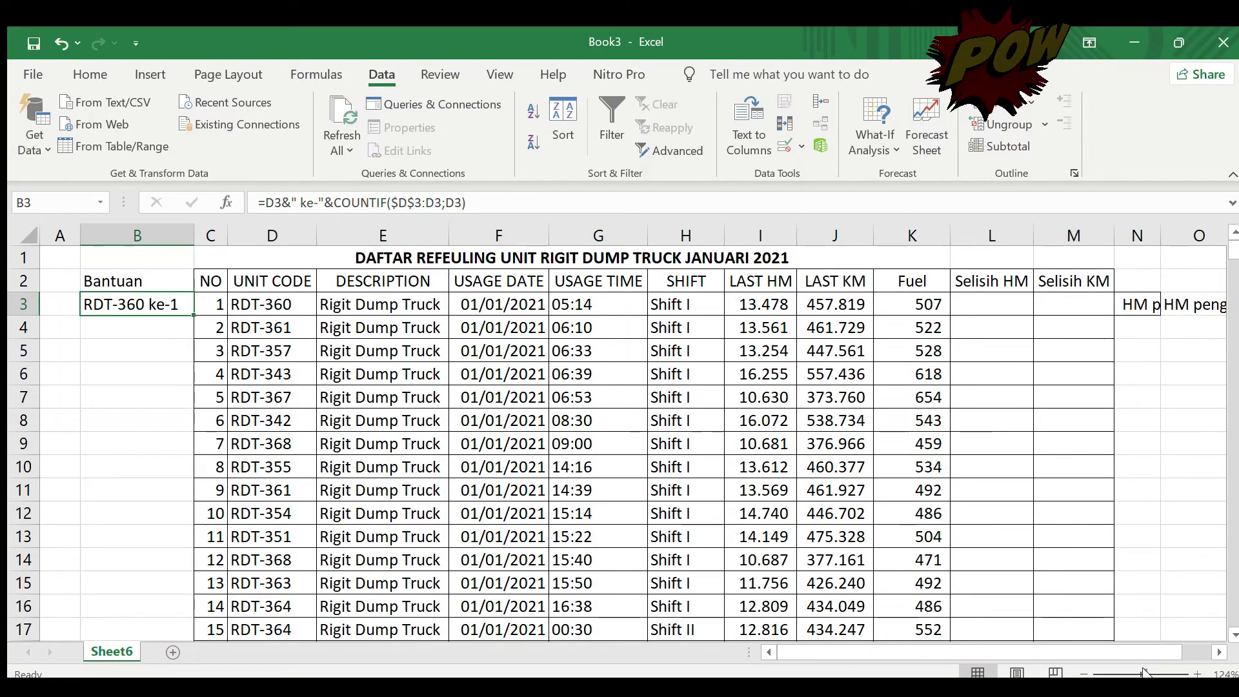
{"action": "left_click", "coordinate": [1218, 648]}
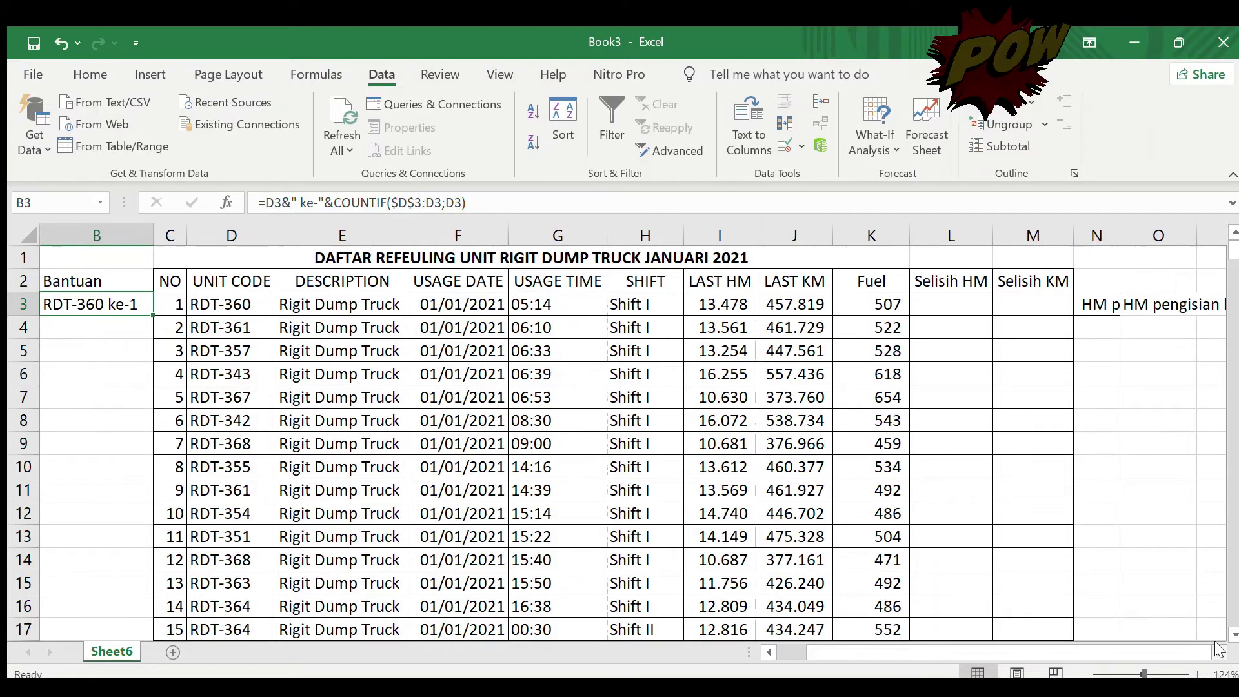
{"action": "left_click_drag", "start_coordinate": [1009, 652], "coordinate": [913, 648]}
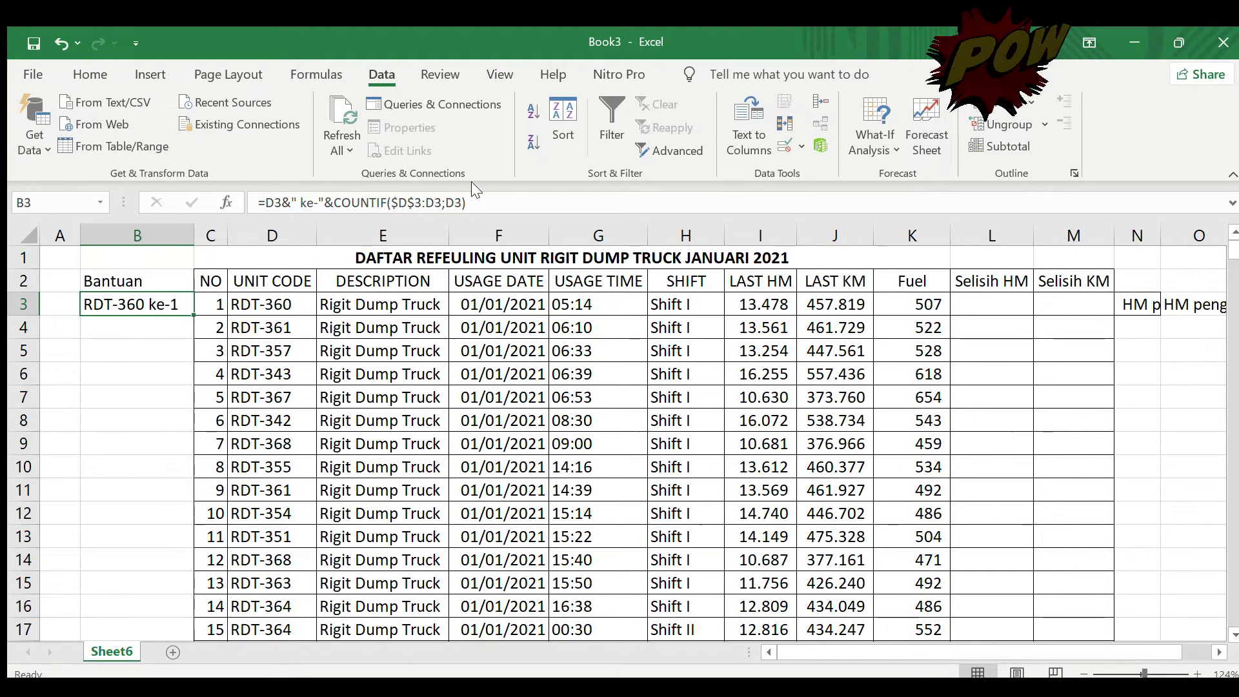
{"action": "left_click", "coordinate": [501, 206]}
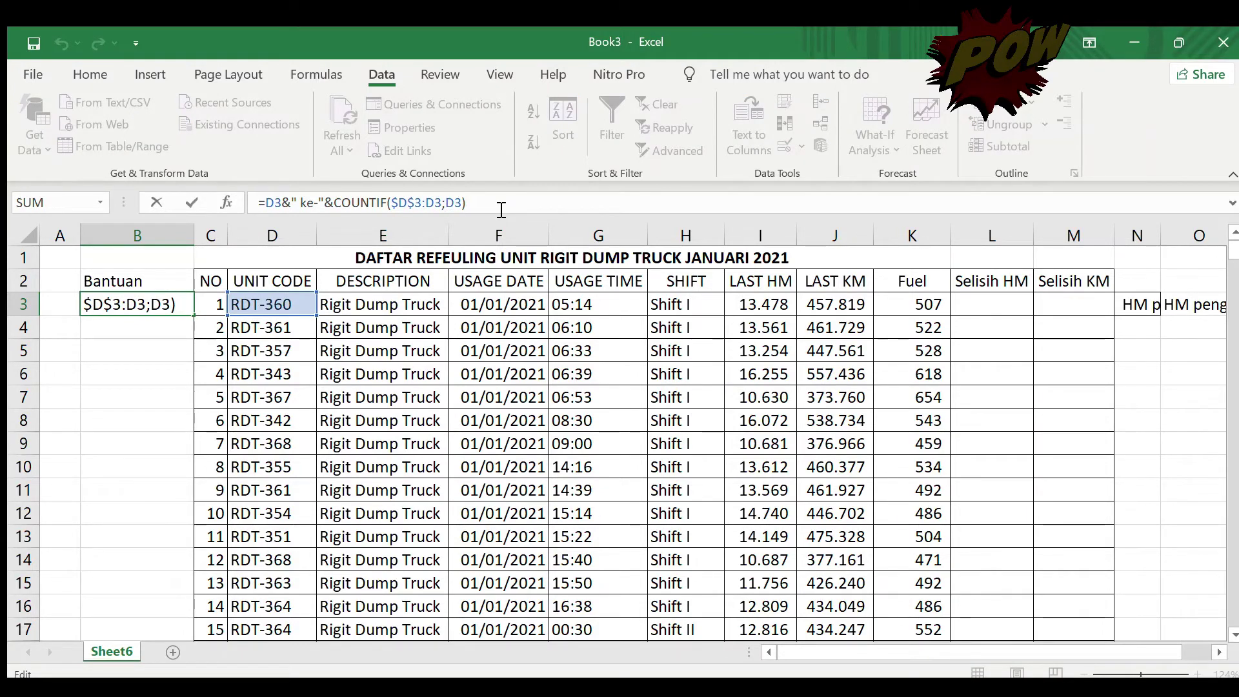
{"action": "key", "text": "Return"}
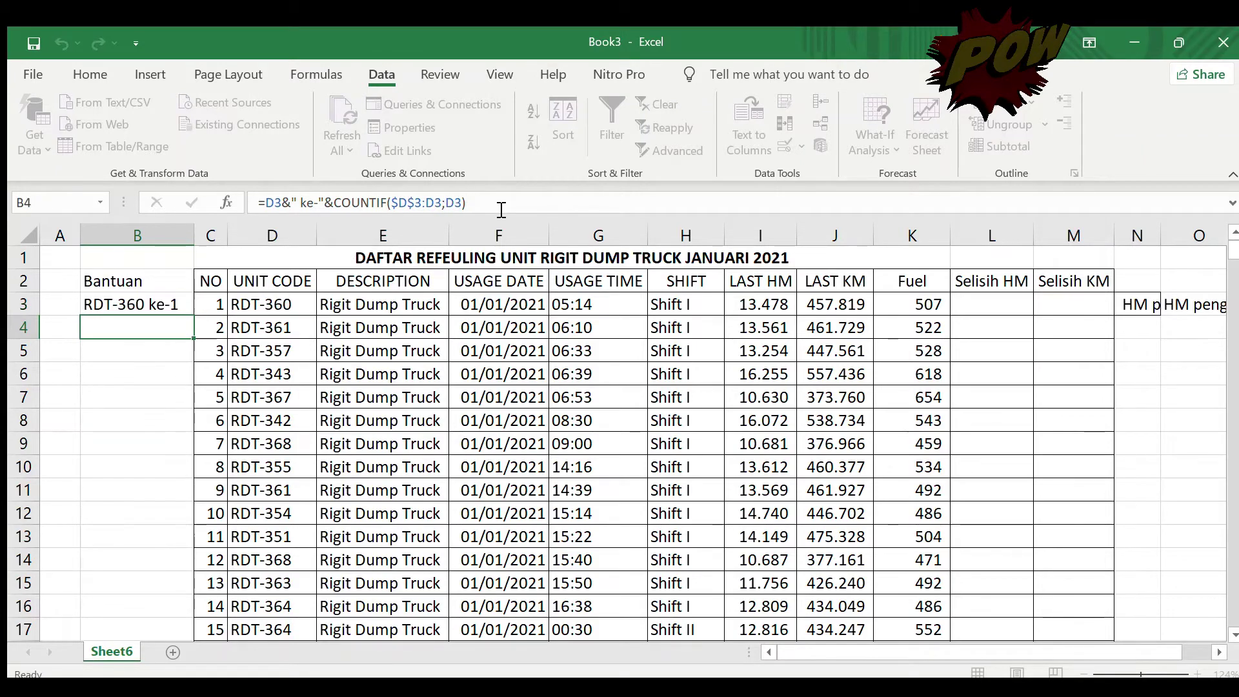
{"action": "key", "text": "Up"}
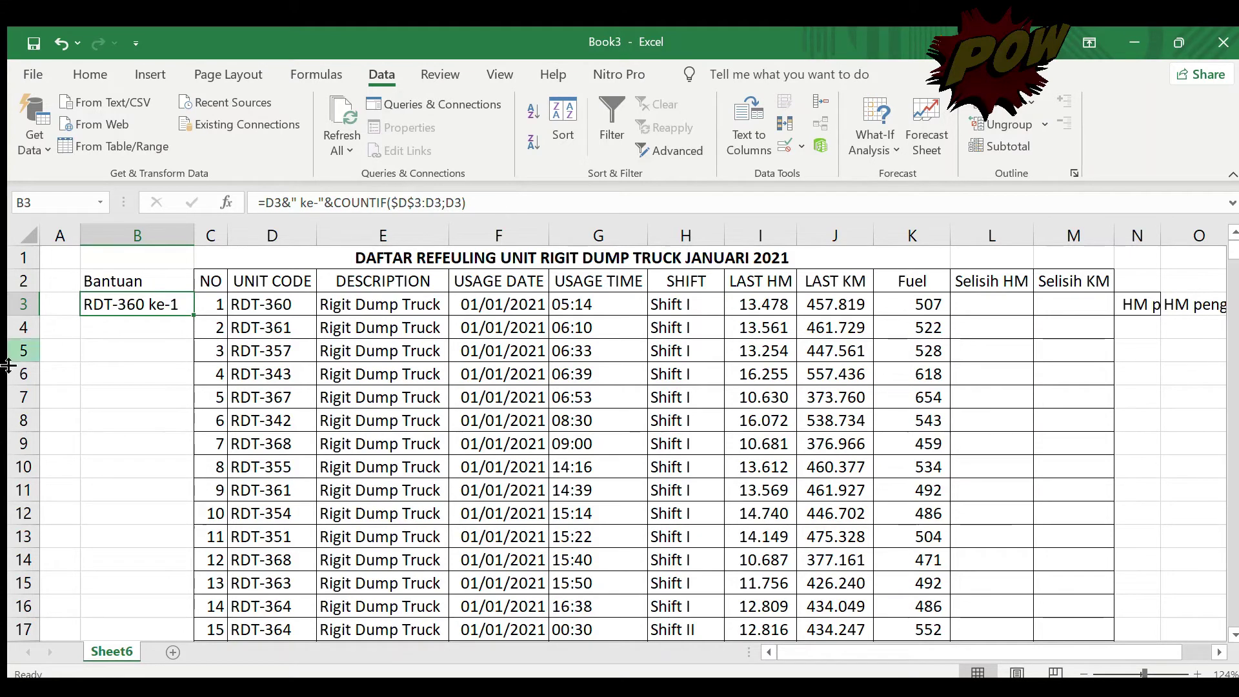
{"action": "double_click", "coordinate": [194, 316]}
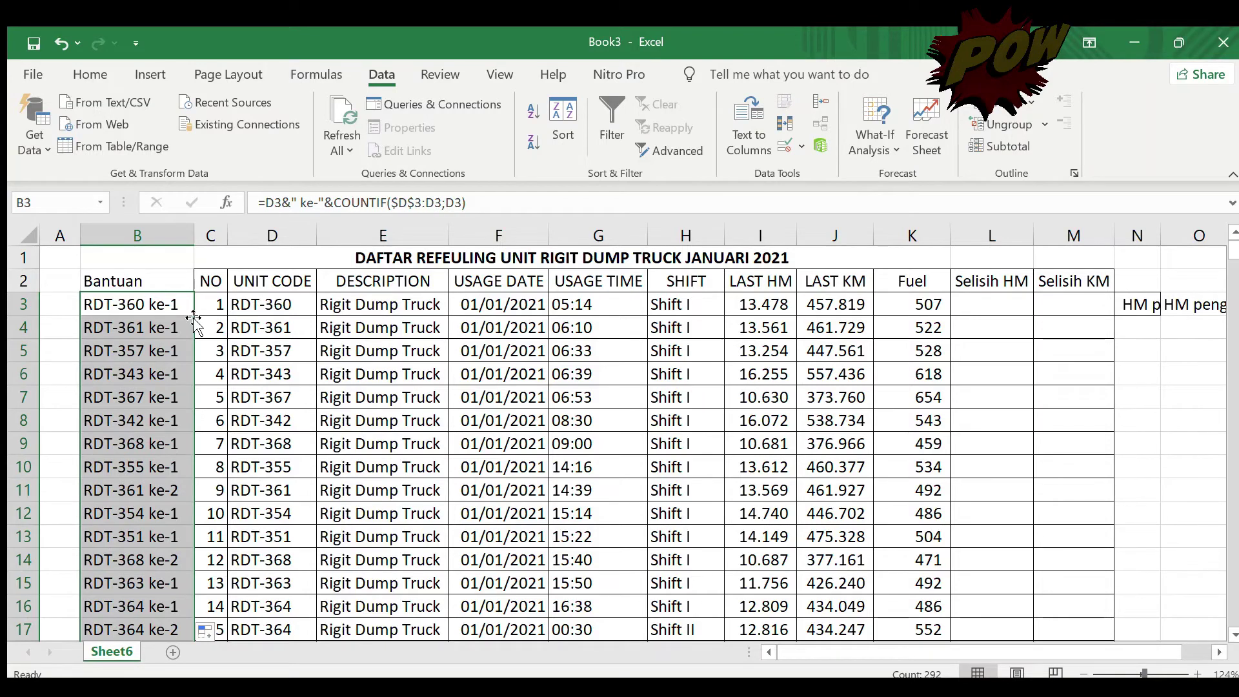
Check the refuelling numbers in the Bantuan column against the unit codes, down to about row 41.
{"action": "left_click", "coordinate": [192, 319]}
{"action": "key", "text": "Right"}
{"action": "key", "text": "Left"}
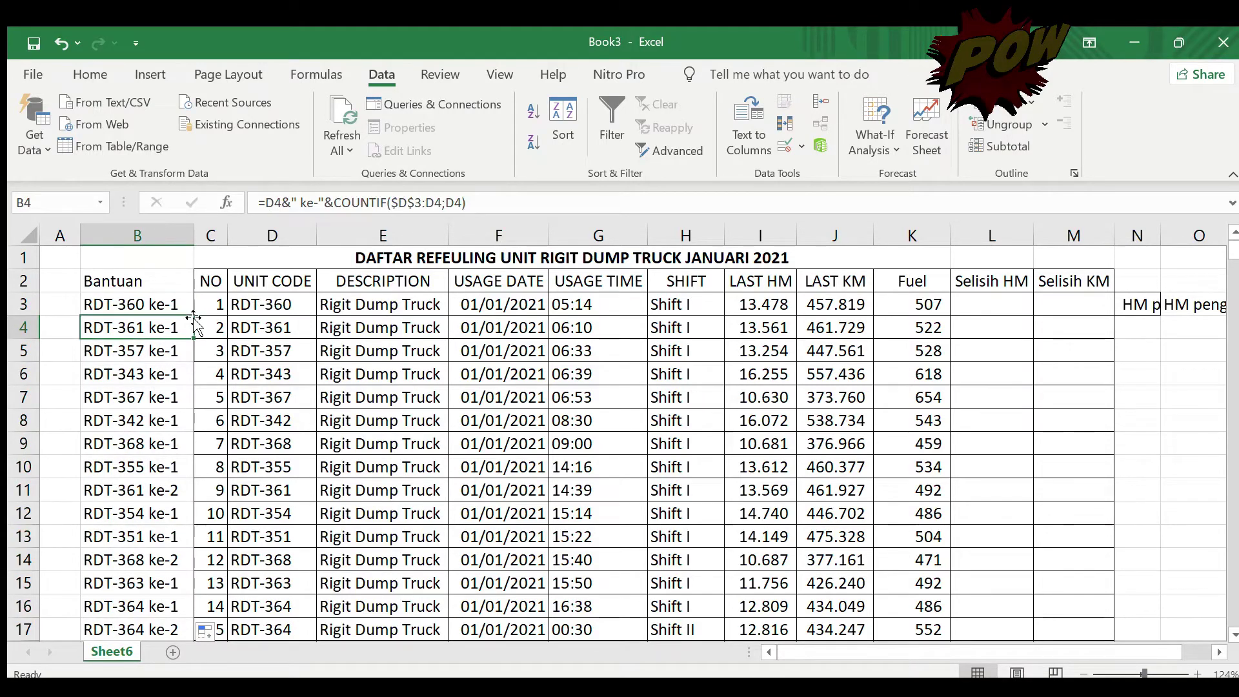
{"action": "key", "text": "Down"}
{"action": "key", "text": "Down"}
{"action": "key", "text": "Down"}
{"action": "key", "text": "Down"}
{"action": "key", "text": "Down"}
{"action": "key", "text": "Down"}
{"action": "key", "text": "Down"}
{"action": "key", "text": "Down"}
{"action": "key", "text": "Up"}
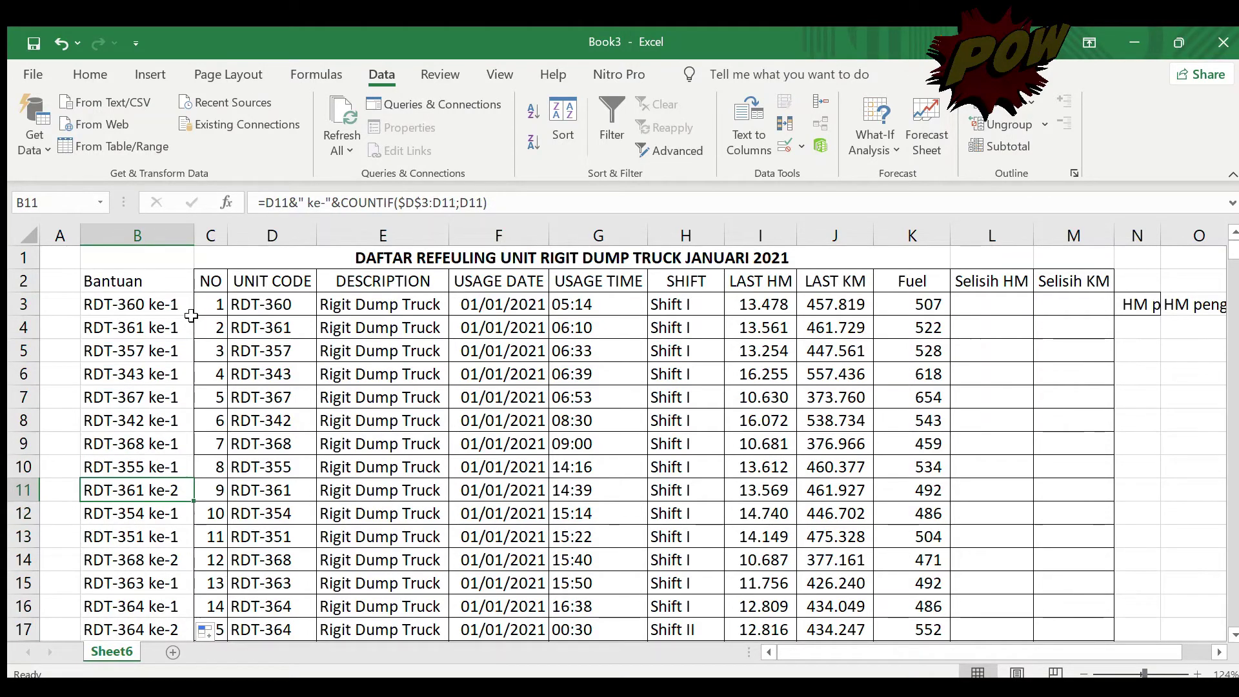
{"action": "key", "text": "Right"}
{"action": "key", "text": "Right"}
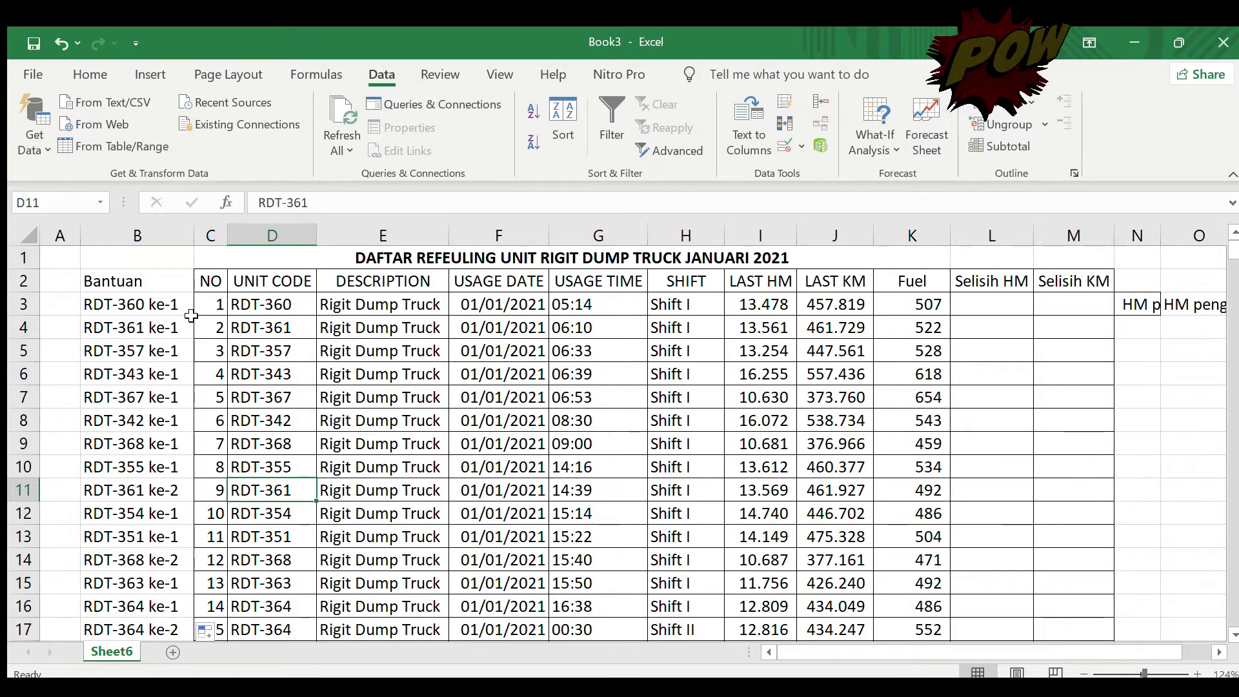
{"action": "key", "text": "Down"}
{"action": "key", "text": "Down"}
{"action": "key", "text": "Down"}
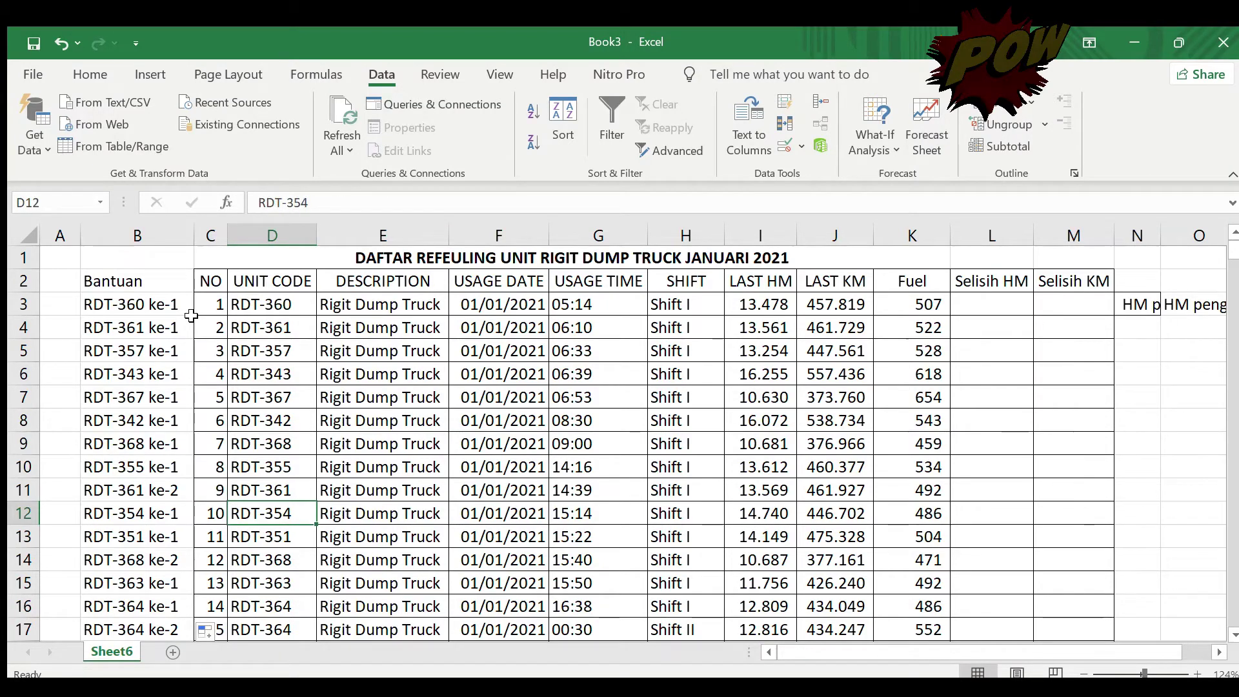
{"action": "key", "text": "Down"}
{"action": "key", "text": "Down"}
{"action": "key", "text": "Down"}
{"action": "key", "text": "Down"}
{"action": "key", "text": "Down"}
{"action": "key", "text": "Down"}
{"action": "key", "text": "Down"}
{"action": "key", "text": "Down"}
{"action": "key", "text": "Down"}
{"action": "key", "text": "Down"}
{"action": "key", "text": "Down"}
{"action": "key", "text": "Down"}
{"action": "key", "text": "Down"}
{"action": "key", "text": "Down"}
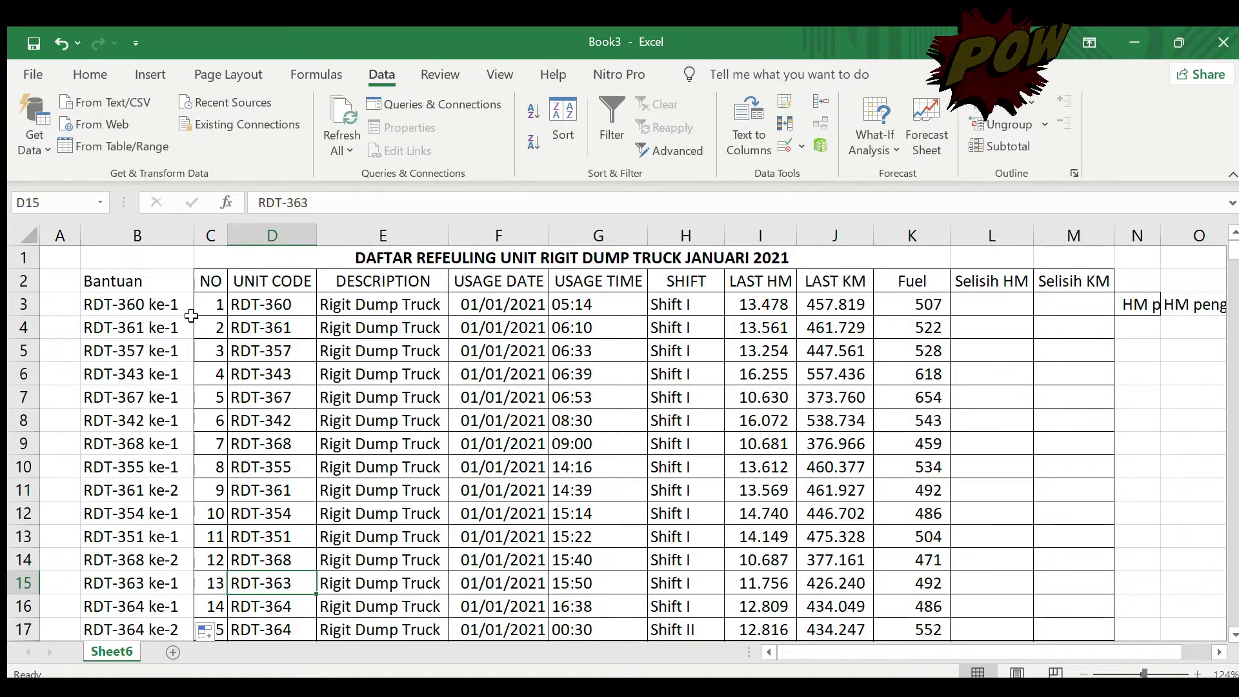
{"action": "key", "text": "Down"}
{"action": "key", "text": "Down"}
{"action": "key", "text": "Down"}
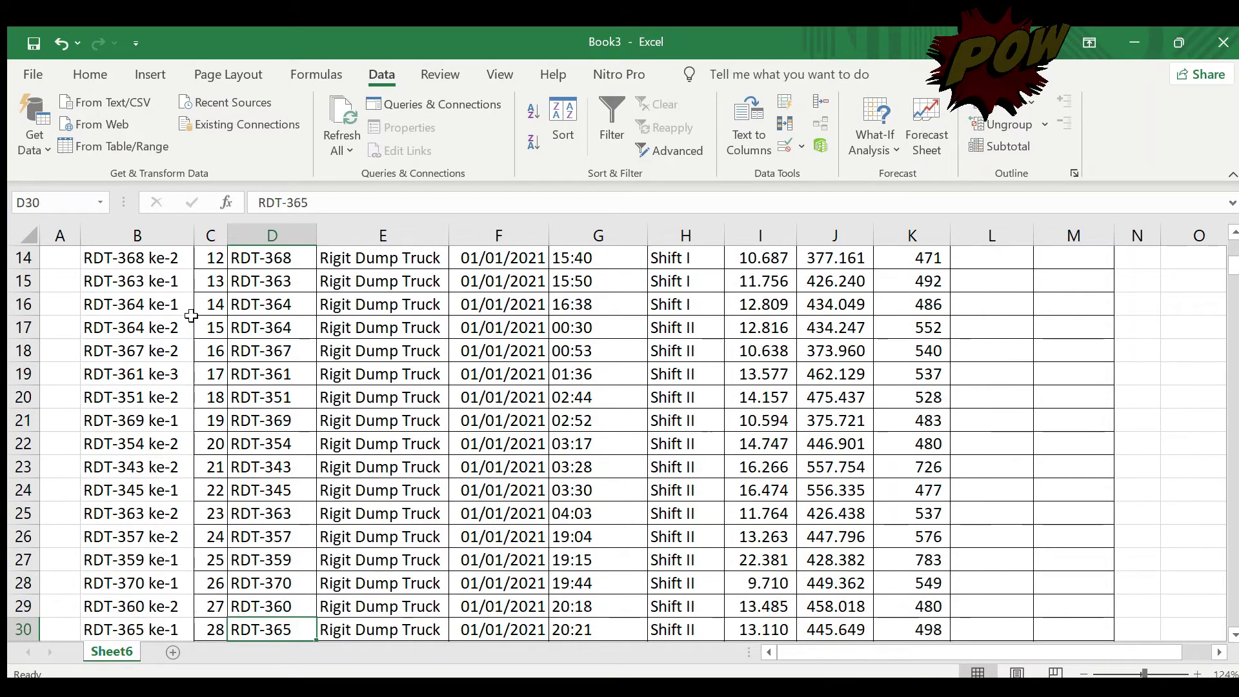
{"action": "key", "text": "Left"}
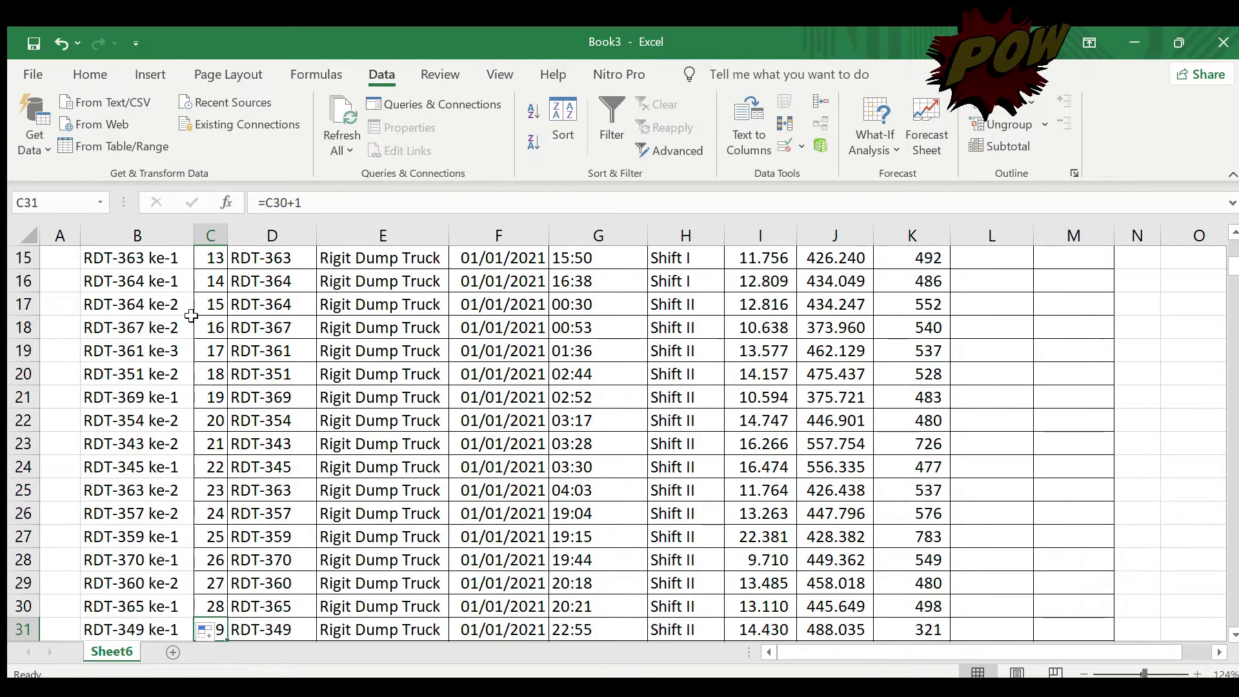
{"action": "key", "text": "Down"}
{"action": "key", "text": "Down"}
{"action": "key", "text": "Down"}
{"action": "key", "text": "Left"}
{"action": "key", "text": "Down"}
{"action": "key", "text": "Down"}
{"action": "key", "text": "Down"}
{"action": "key", "text": "Down"}
{"action": "key", "text": "Down"}
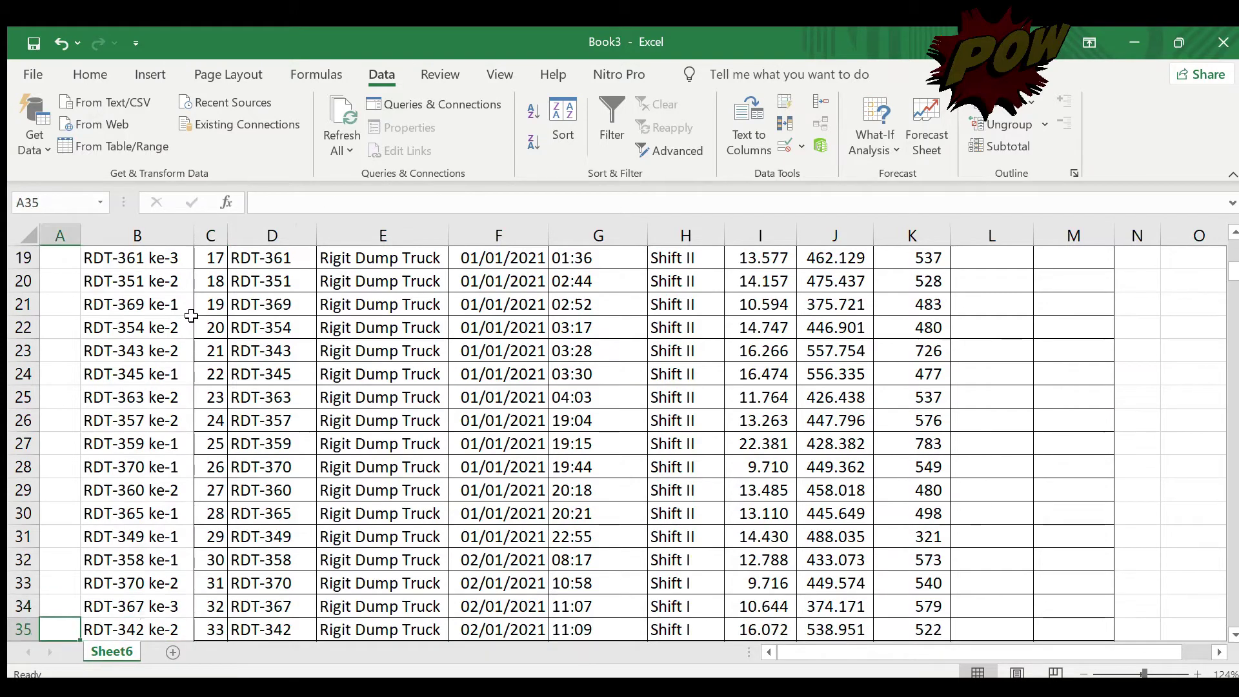
{"action": "key", "text": "Down"}
{"action": "key", "text": "Down"}
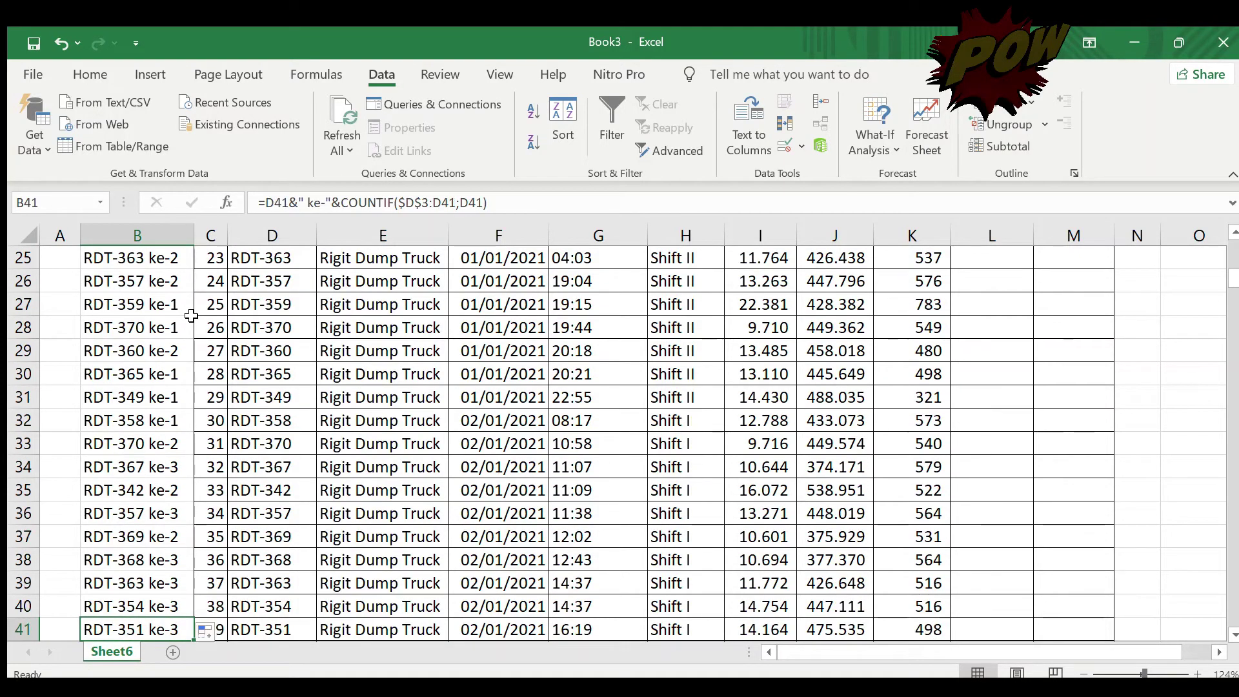
{"action": "key", "text": "ctrl+Up"}
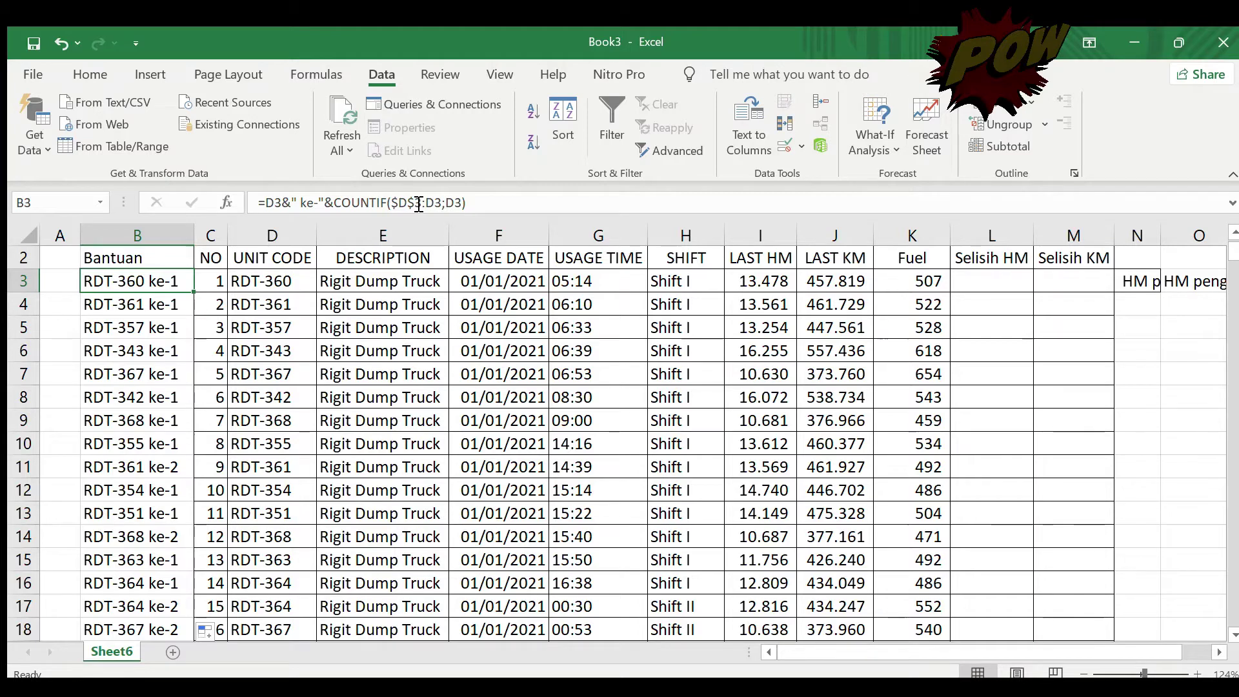
Inspect which cells the COUNTIF range covers in the Bantuan formulas of B4 and B6.
{"action": "left_click", "coordinate": [165, 303]}
{"action": "left_click", "coordinate": [516, 202]}
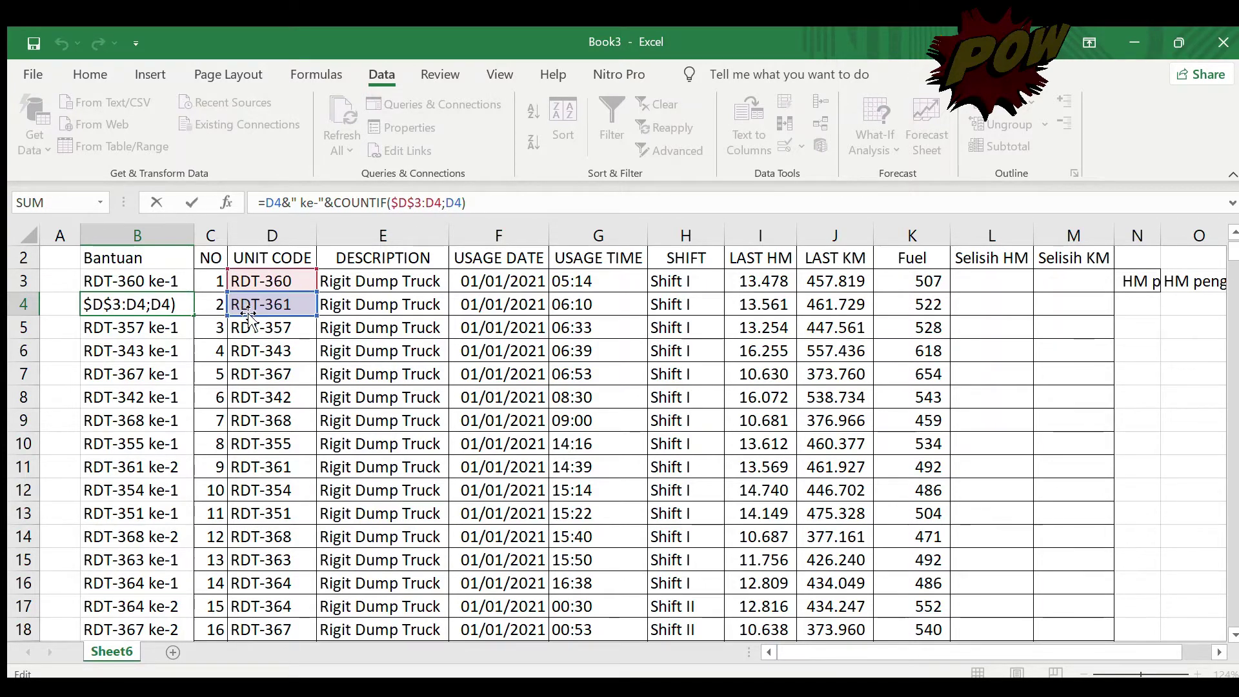
{"action": "key", "text": "Return"}
{"action": "key", "text": "Return"}
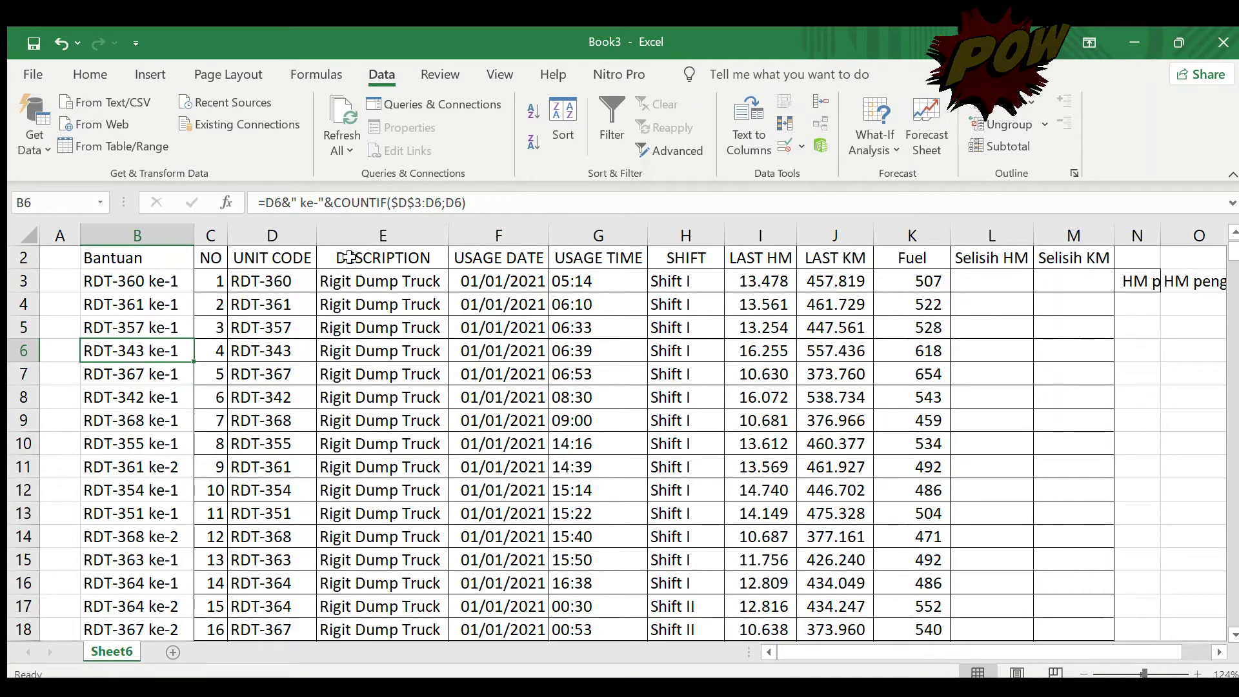
{"action": "key", "text": "F2"}
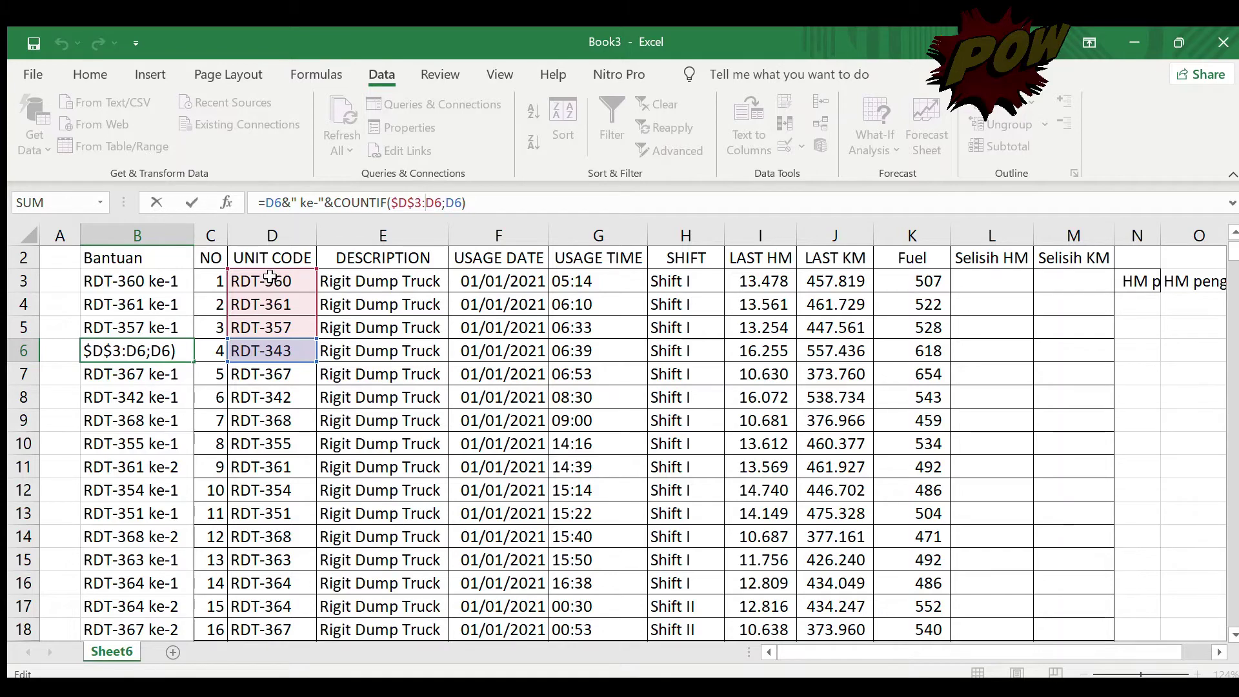
{"action": "key", "text": "Return"}
{"action": "key", "text": "Up"}
{"action": "key", "text": "Up"}
{"action": "key", "text": "Up"}
{"action": "key", "text": "Up"}
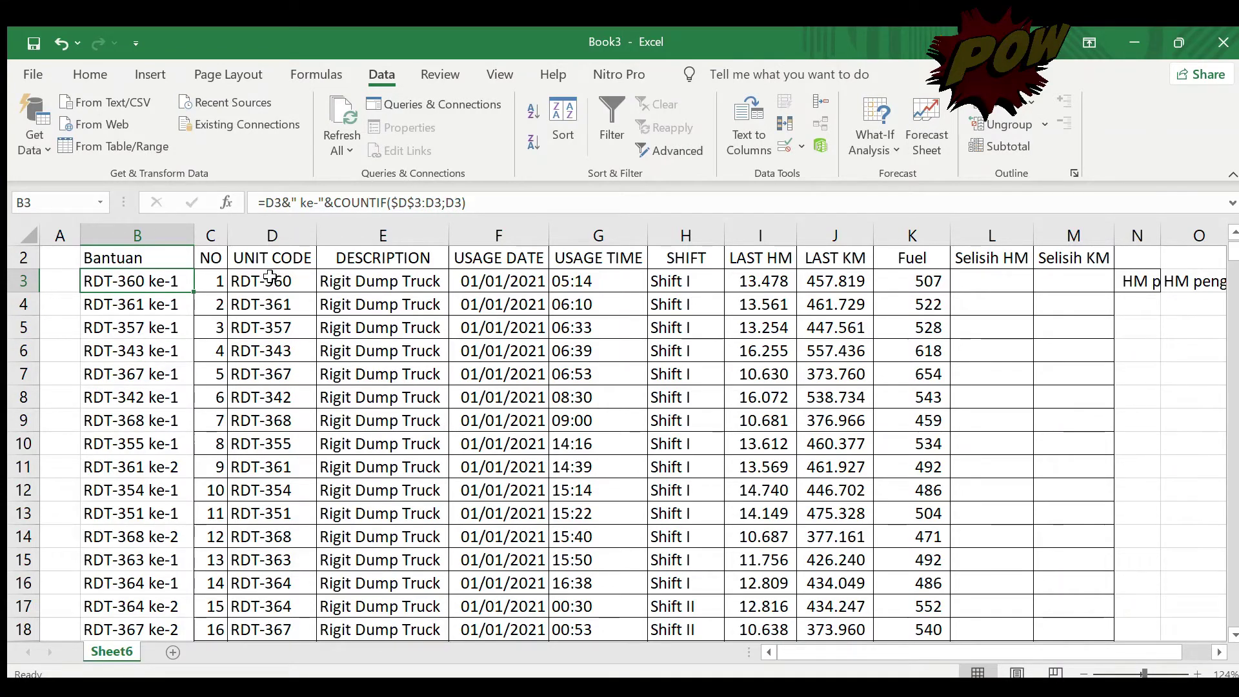
In L3 under Selisih HM, begin a VLOOKUP whose lookup value joins D3 with the text " ke-", as =VLOOKUP(D3&" ke-"&.
{"action": "key", "text": "Right"}
{"action": "key", "text": "Right"}
{"action": "key", "text": "Right"}
{"action": "key", "text": "Right"}
{"action": "key", "text": "Right"}
{"action": "key", "text": "Right"}
{"action": "key", "text": "Right"}
{"action": "key", "text": "Right"}
{"action": "key", "text": "Right"}
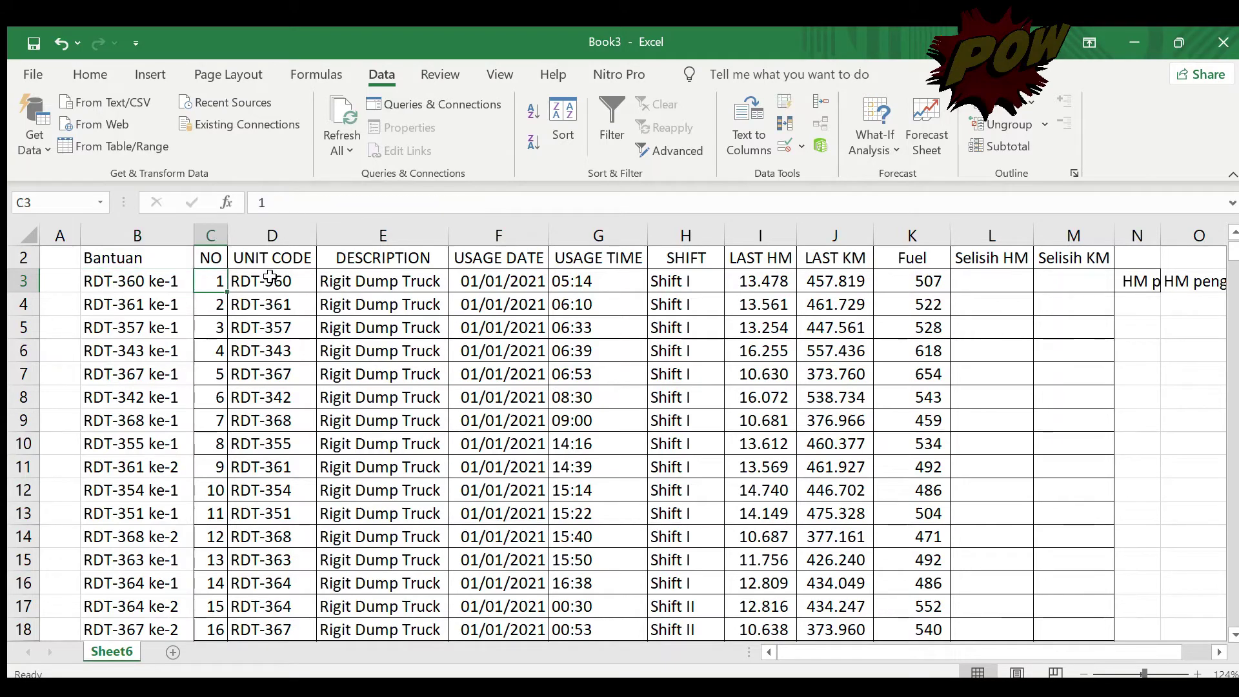
{"action": "key", "text": "Right"}
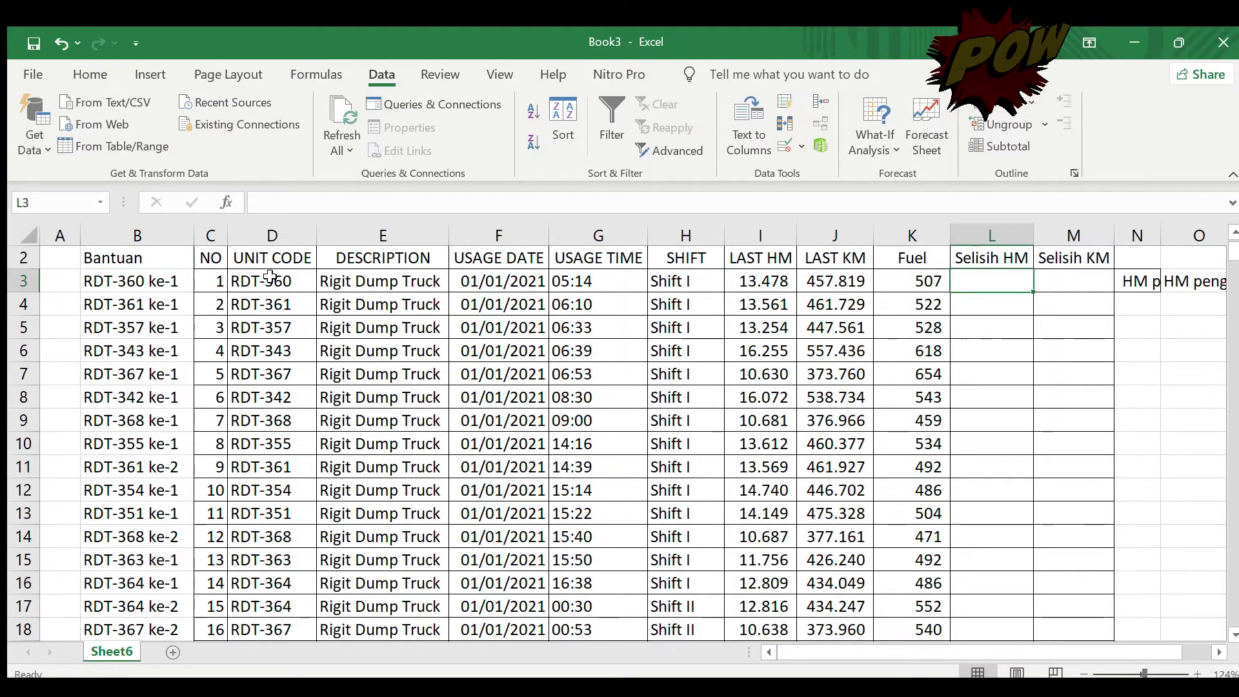
{"action": "type", "text": "="}
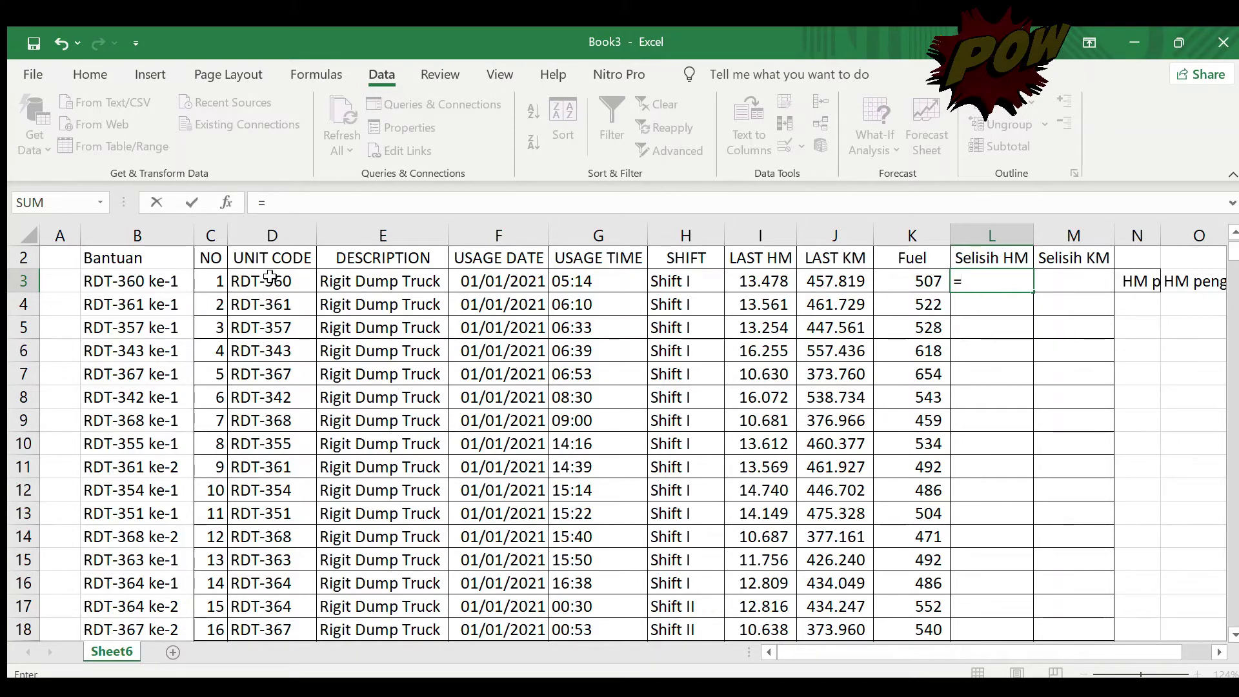
{"action": "type", "text": "vlo"}
{"action": "key", "text": "BackSpace"}
{"action": "key", "text": "Tab"}
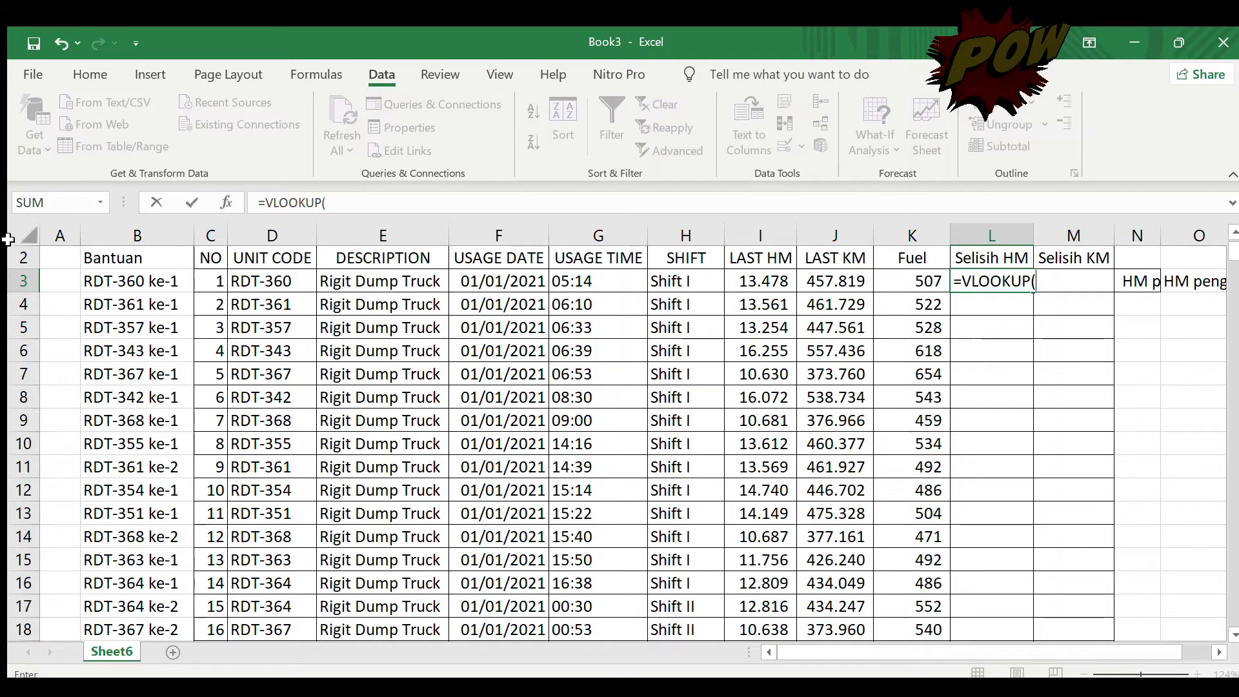
{"action": "left_click", "coordinate": [259, 282]}
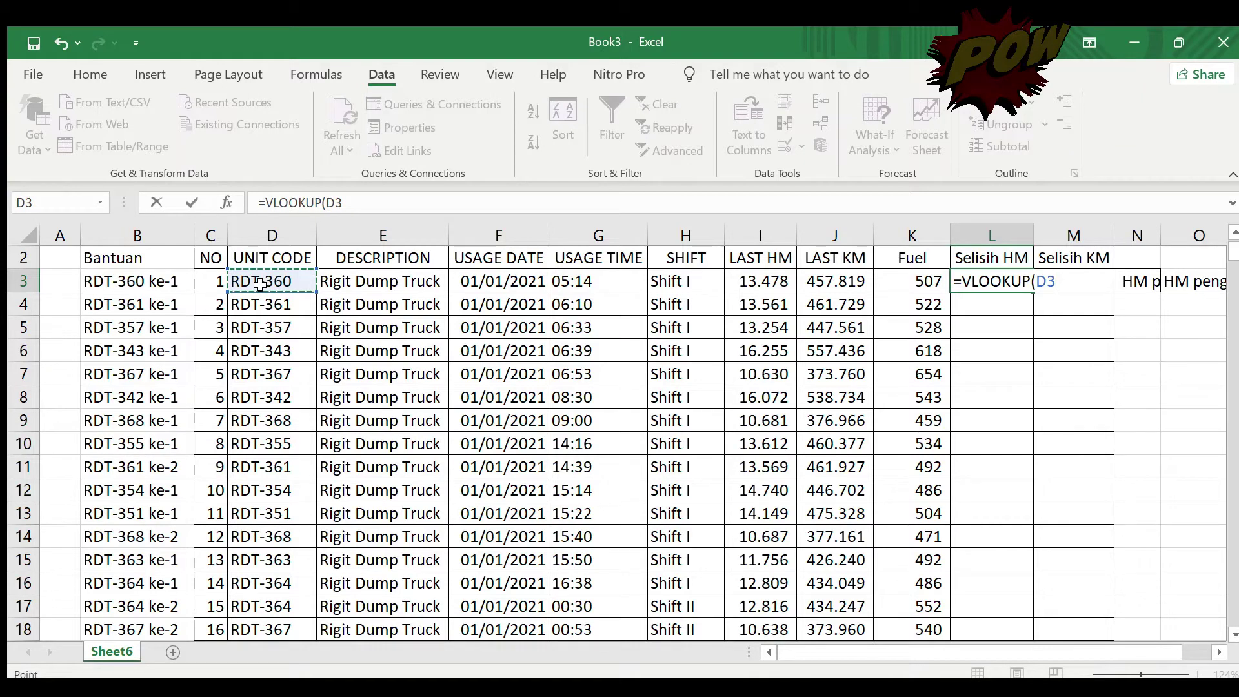
{"action": "type", "text": "&\" Ke"}
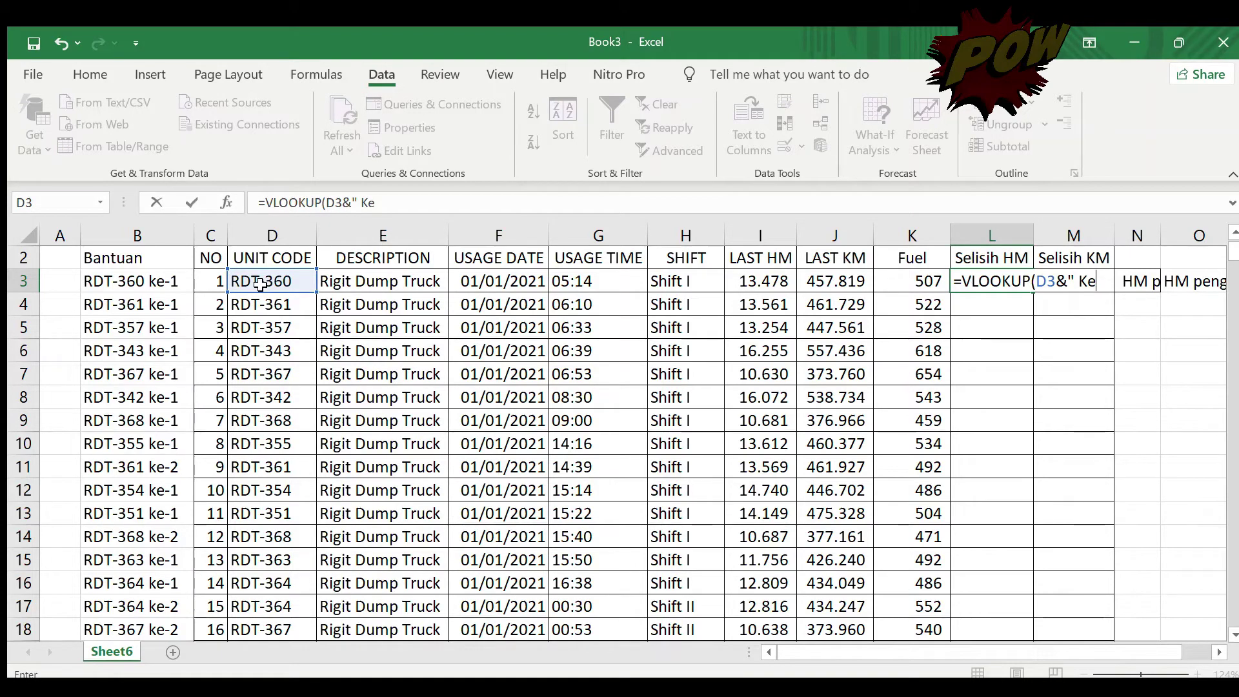
{"action": "key", "text": "BackSpace"}
{"action": "key", "text": "BackSpace"}
{"action": "type", "text": "ke-\"&"}
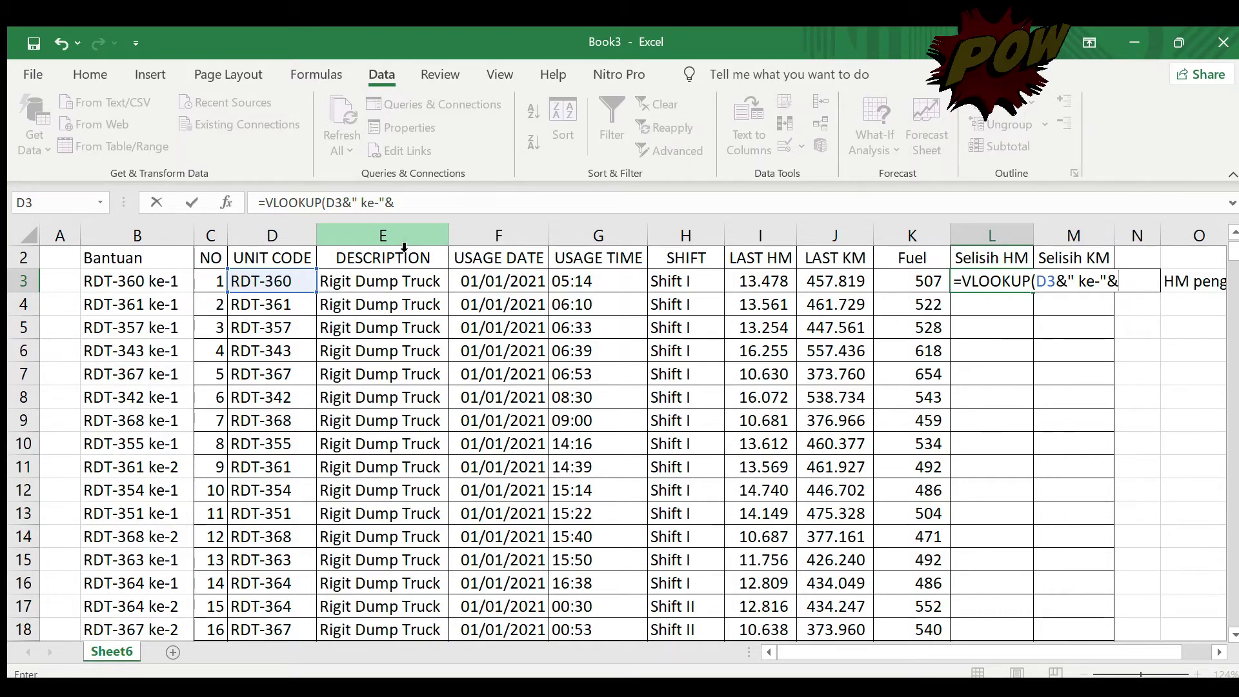
Append COUNTIF(D3:D3;D3) to the lookup value of the L3 formula to count the unit code's occurrences.
{"action": "type", "text": "coun"}
{"action": "key", "text": "Down"}
{"action": "key", "text": "Down"}
{"action": "key", "text": "Down"}
{"action": "key", "text": "Tab"}
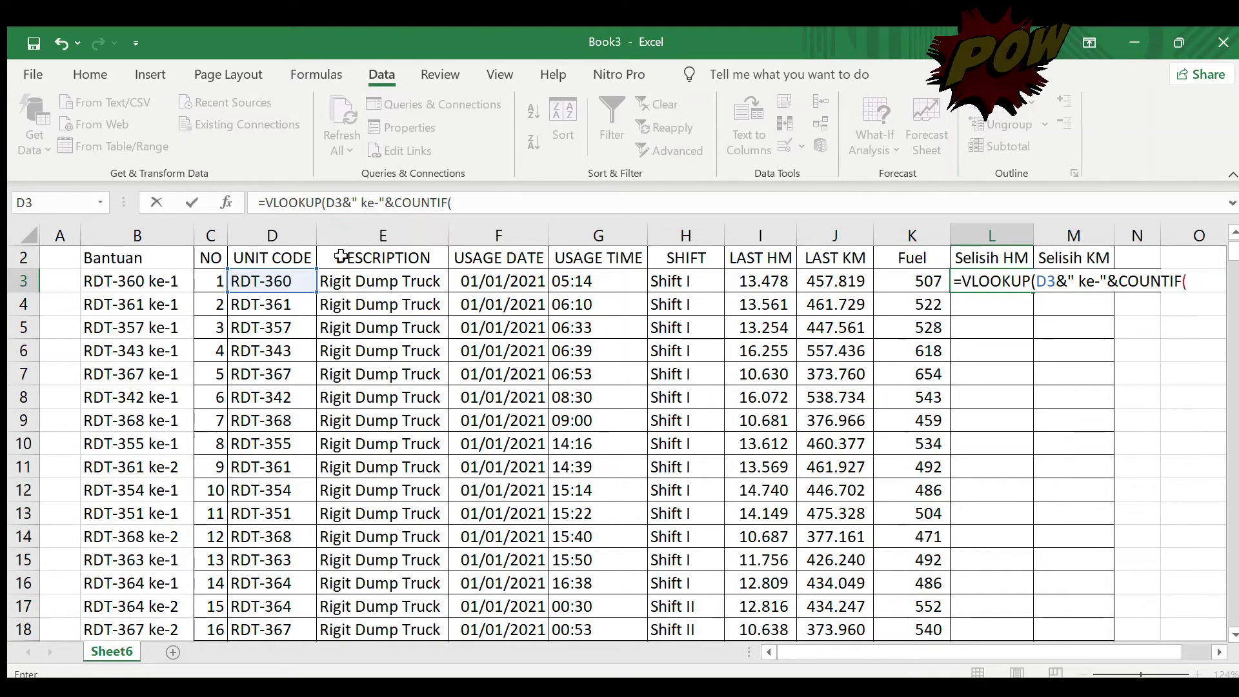
{"action": "left_click", "coordinate": [288, 278]}
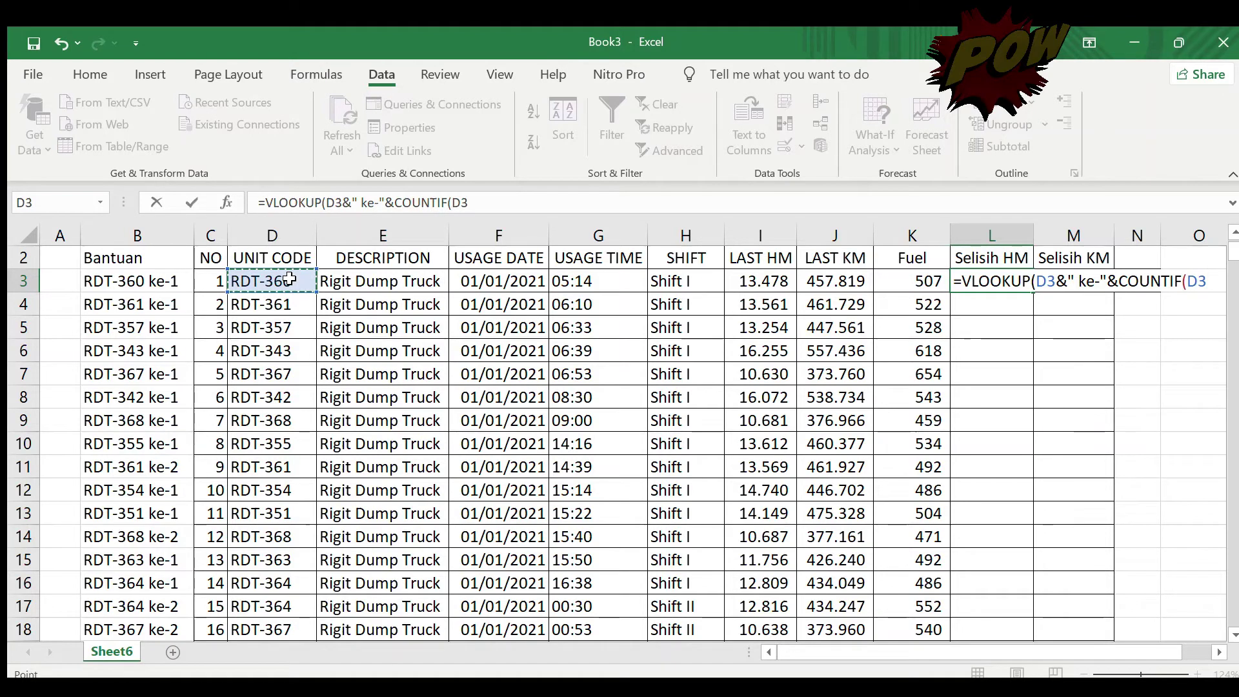
{"action": "key", "text": "F8"}
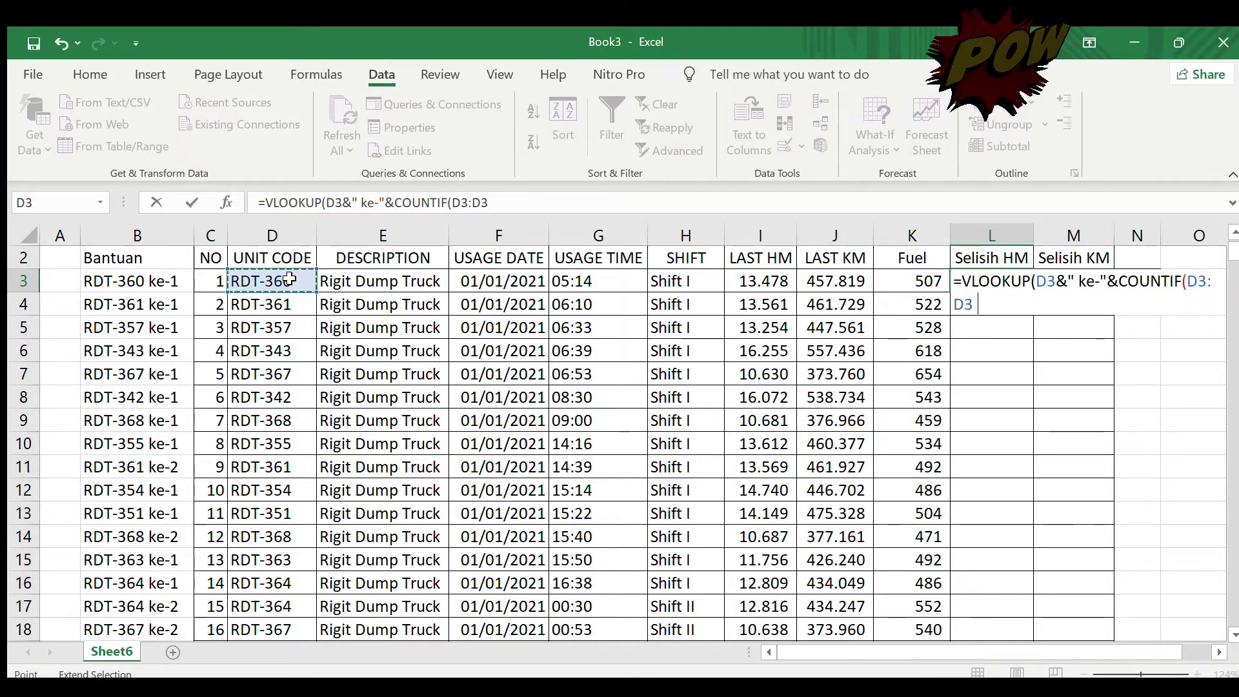
{"action": "type", "text": ";"}
{"action": "left_click", "coordinate": [289, 282]}
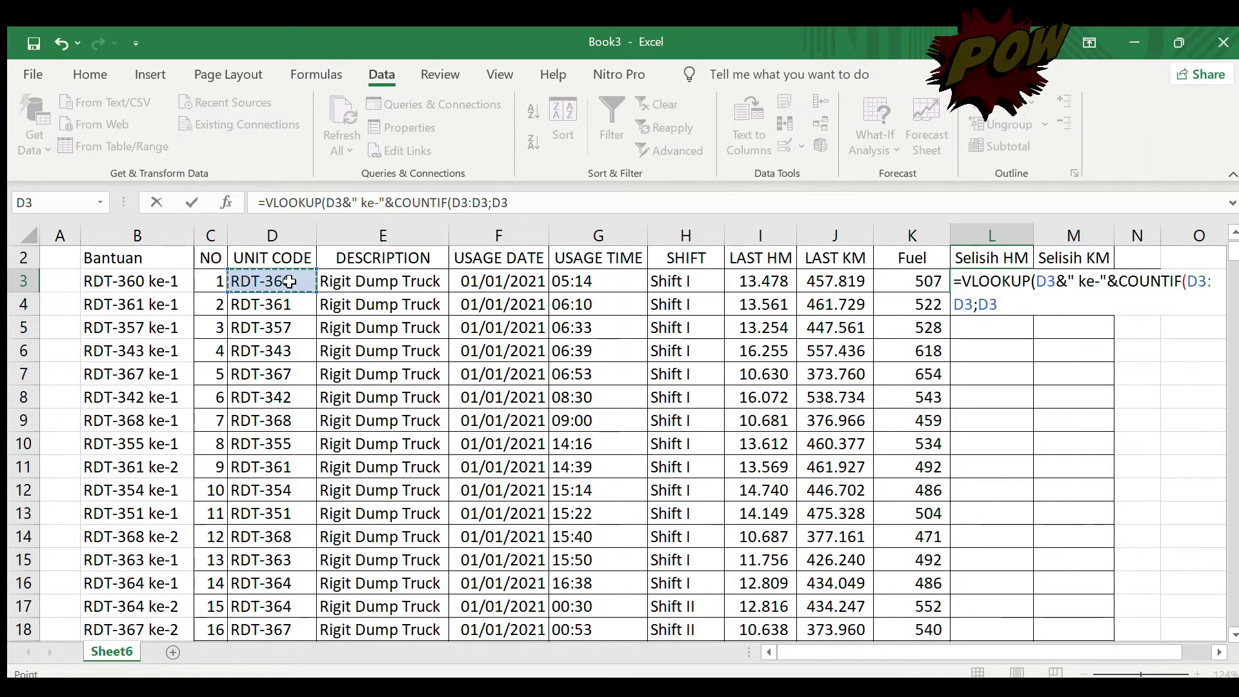
{"action": "type", "text": ")"}
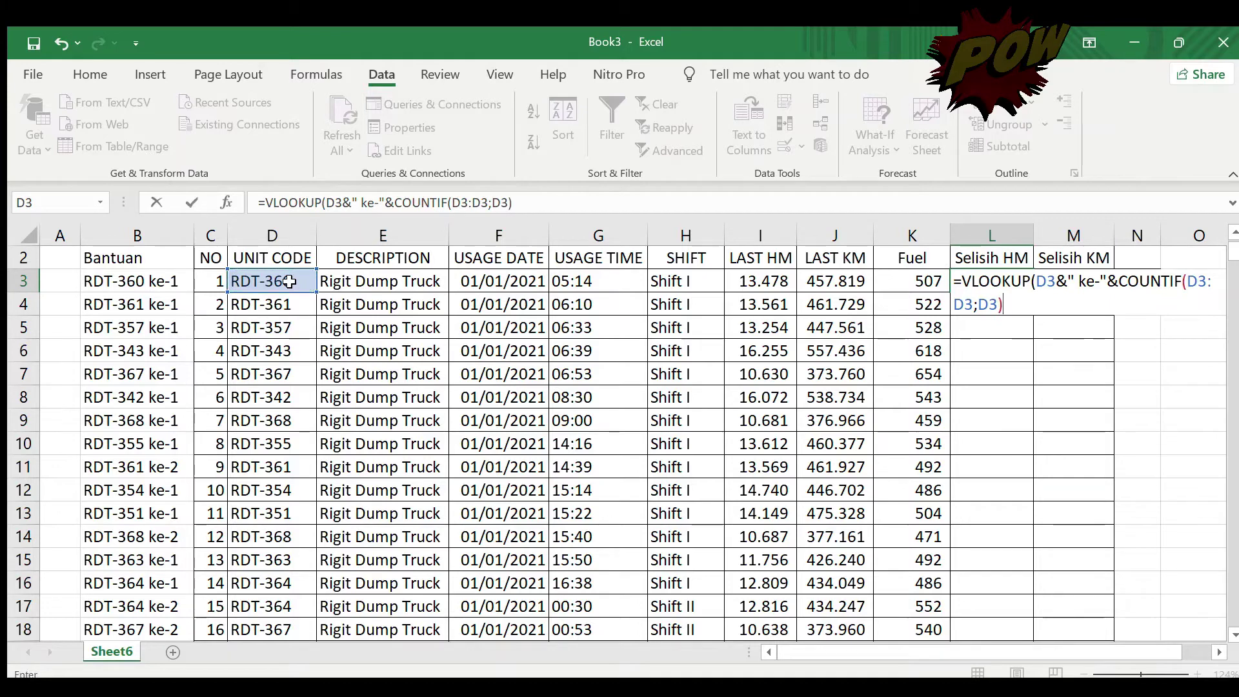
Make the start of the COUNTIF range absolute as $D$3 and add 1 to the count to complete the lookup value.
{"action": "left_click", "coordinate": [463, 205]}
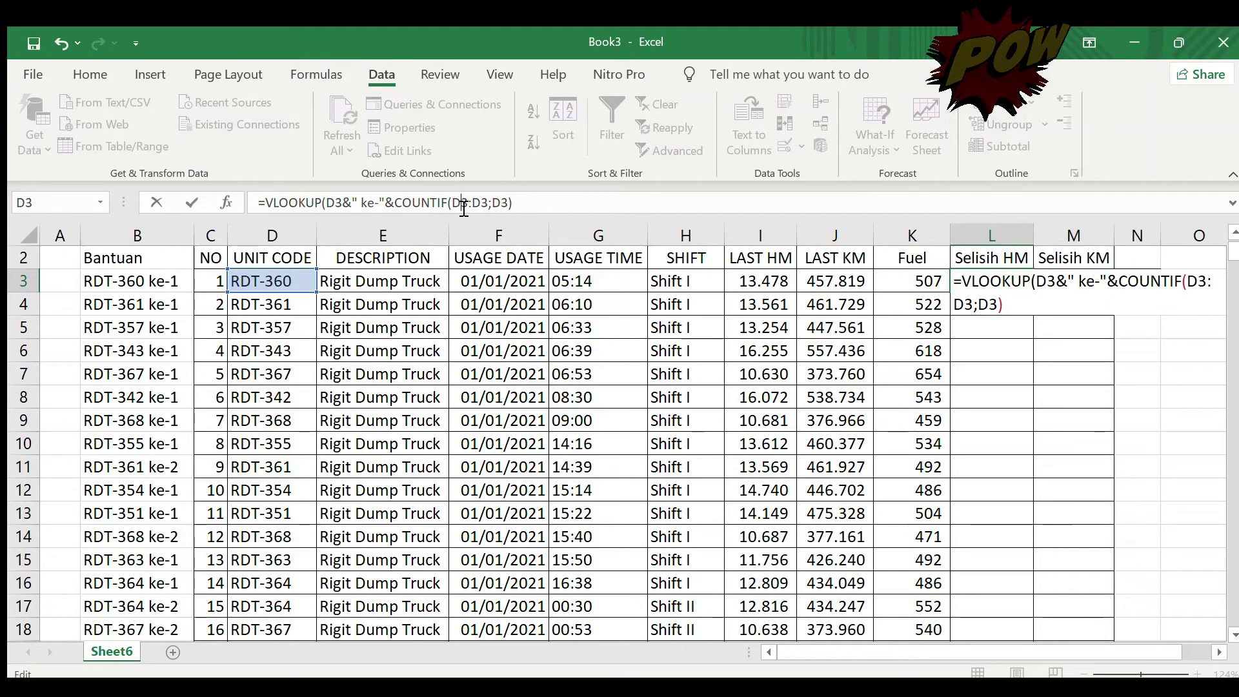
{"action": "key", "text": "F4"}
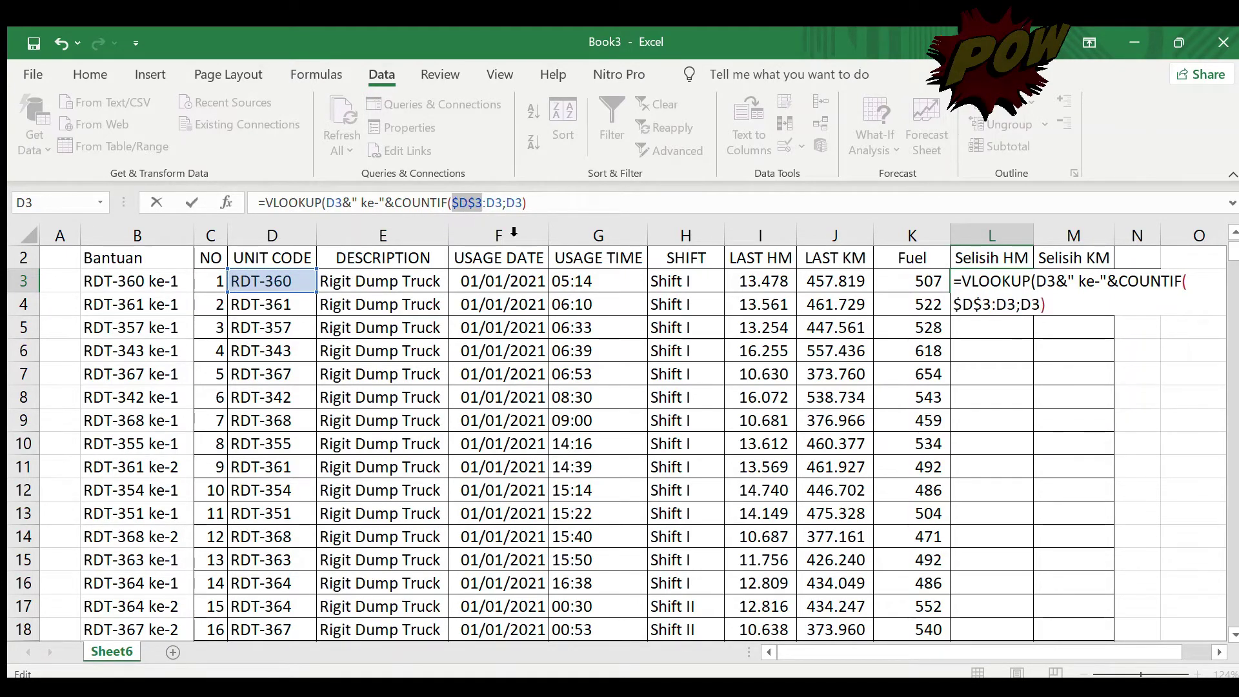
{"action": "left_click", "coordinate": [570, 202]}
{"action": "type", "text": "+1;"}
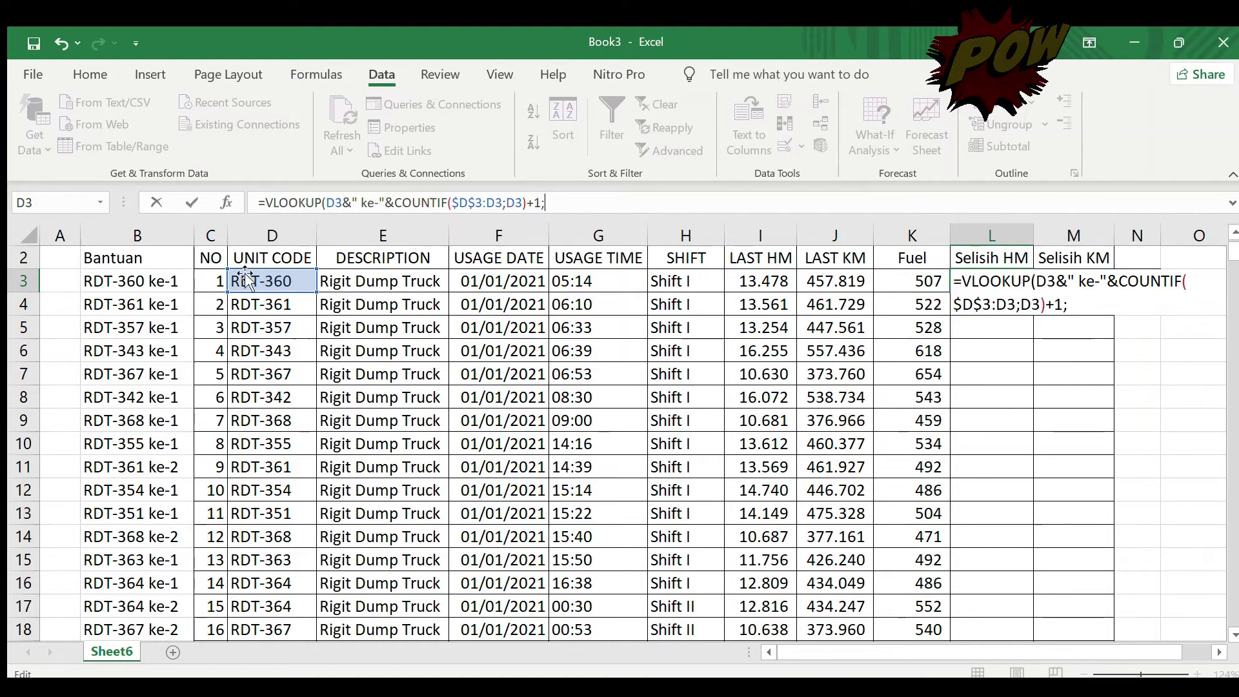
Complete the first VLOOKUP with table range $B$3:$I$29400, column index 8 and exact match 0.
{"action": "left_click_drag", "start_coordinate": [122, 279], "coordinate": [754, 322]}
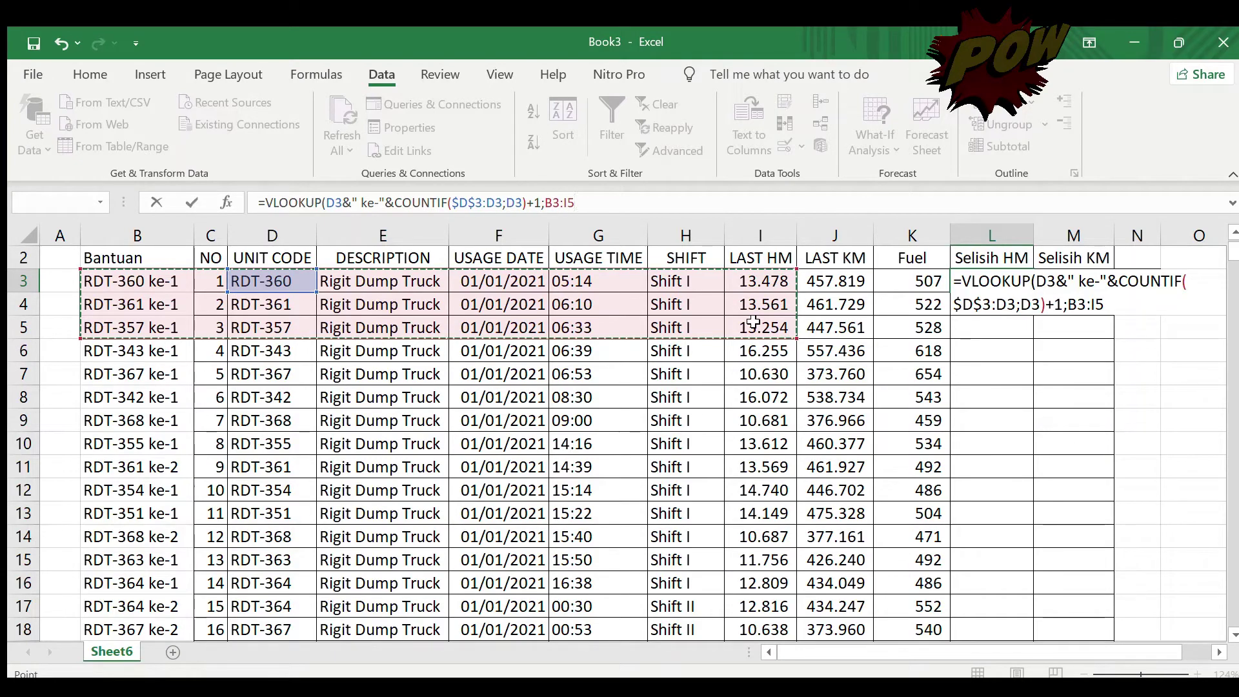
{"action": "key", "text": "ctrl+shift+Down"}
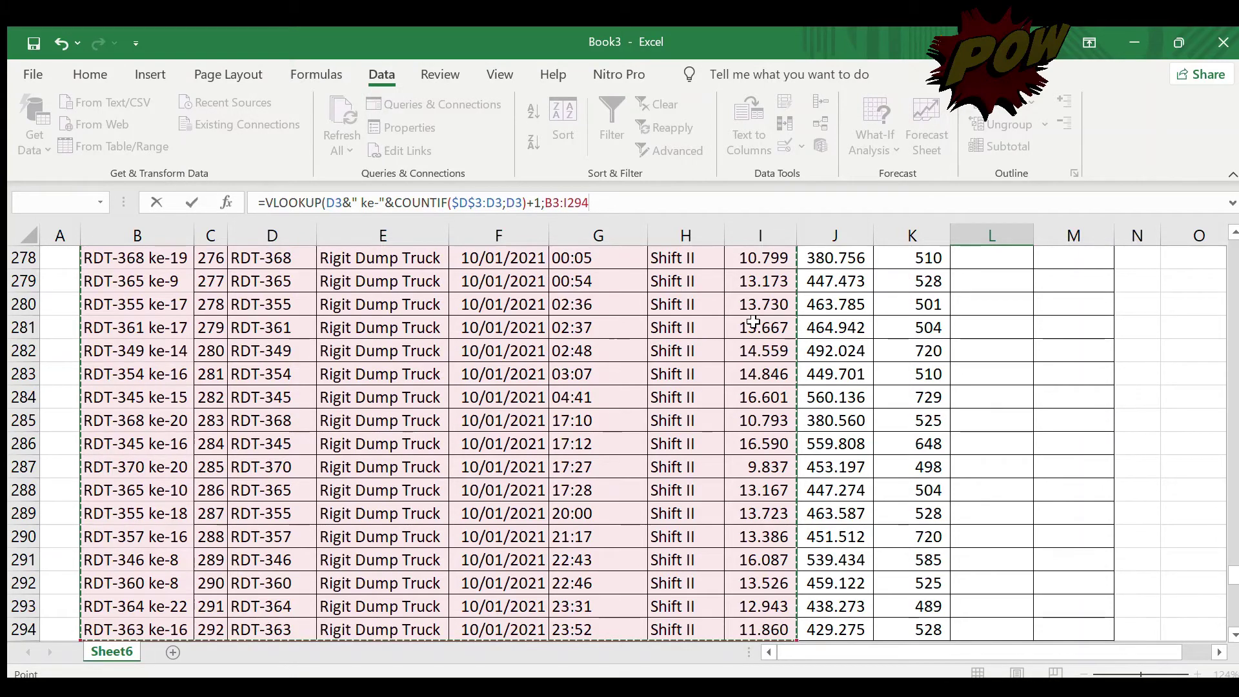
{"action": "key", "text": "F4"}
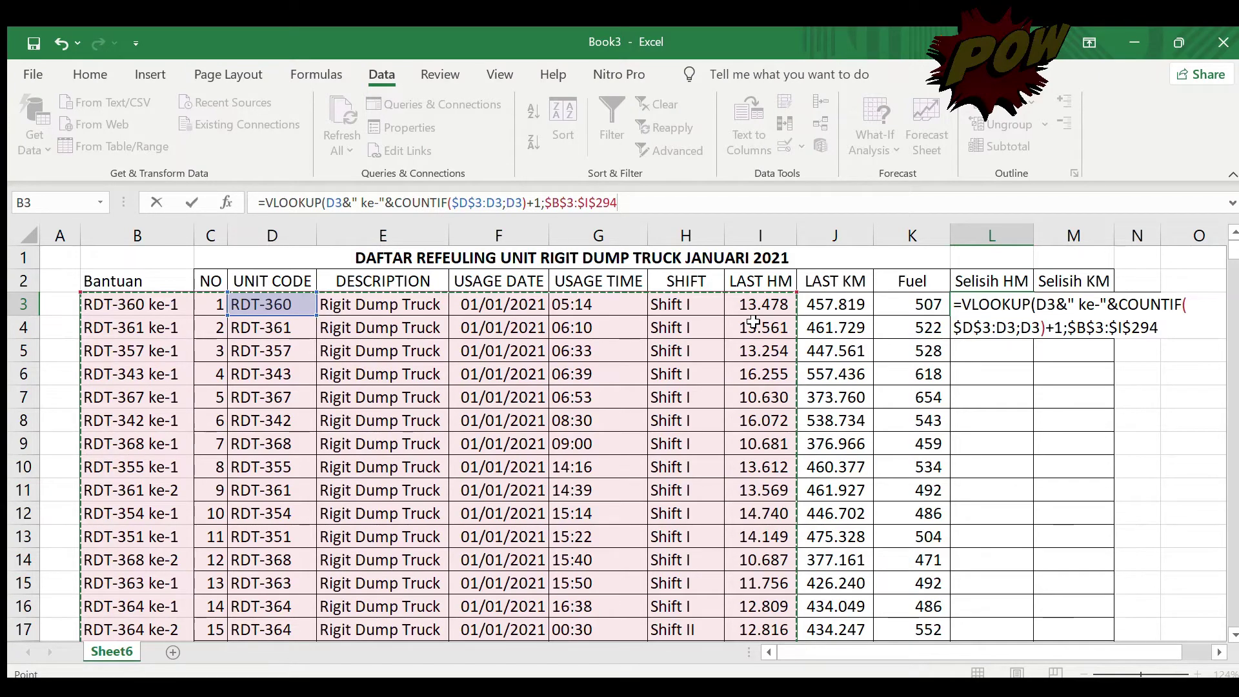
{"action": "type", "text": "00"}
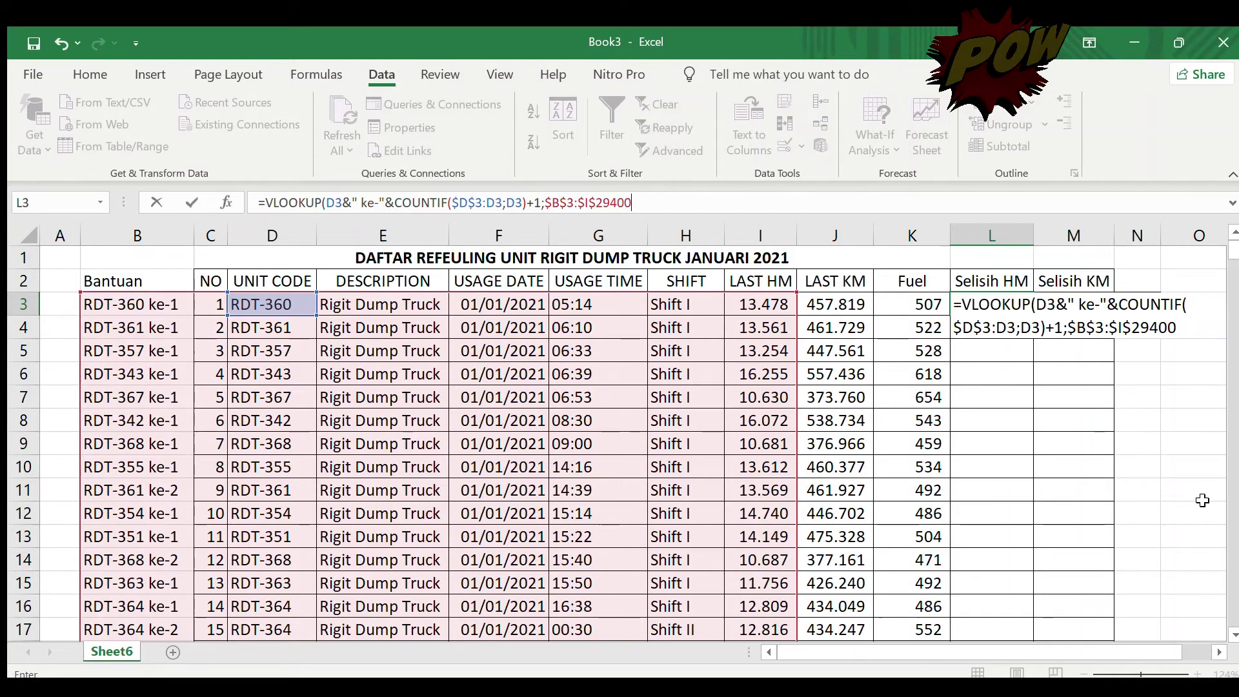
{"action": "type", "text": ";8;0"}
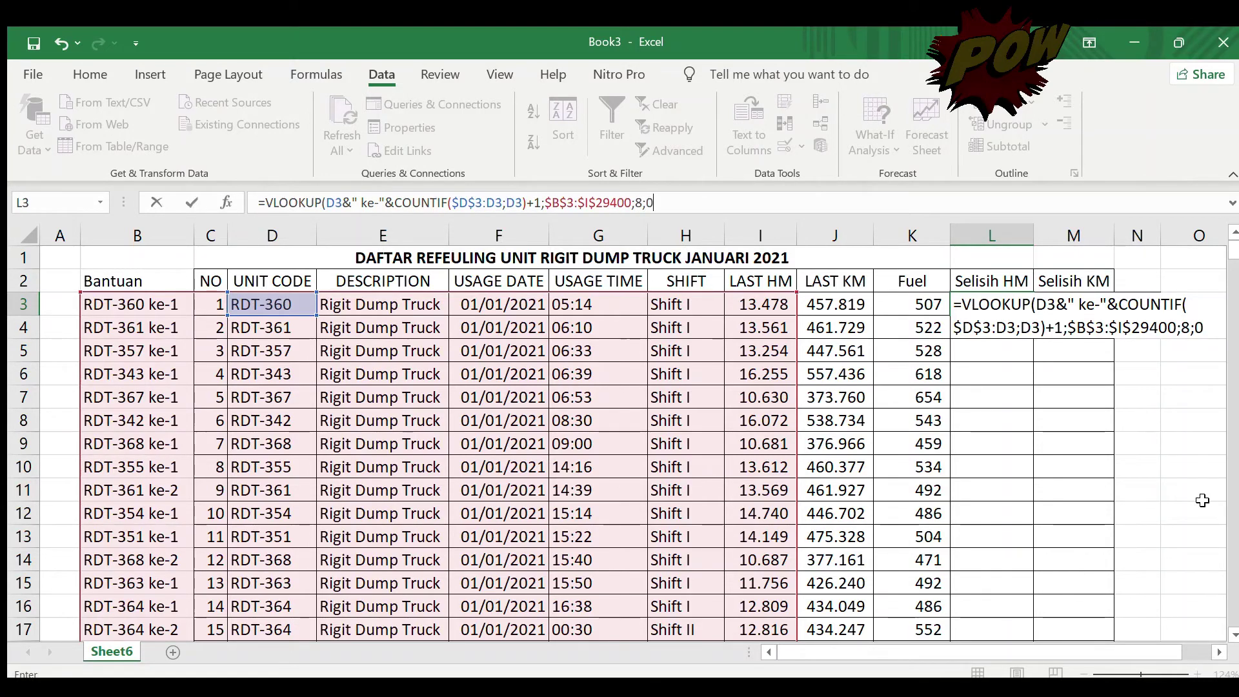
{"action": "type", "text": ")"}
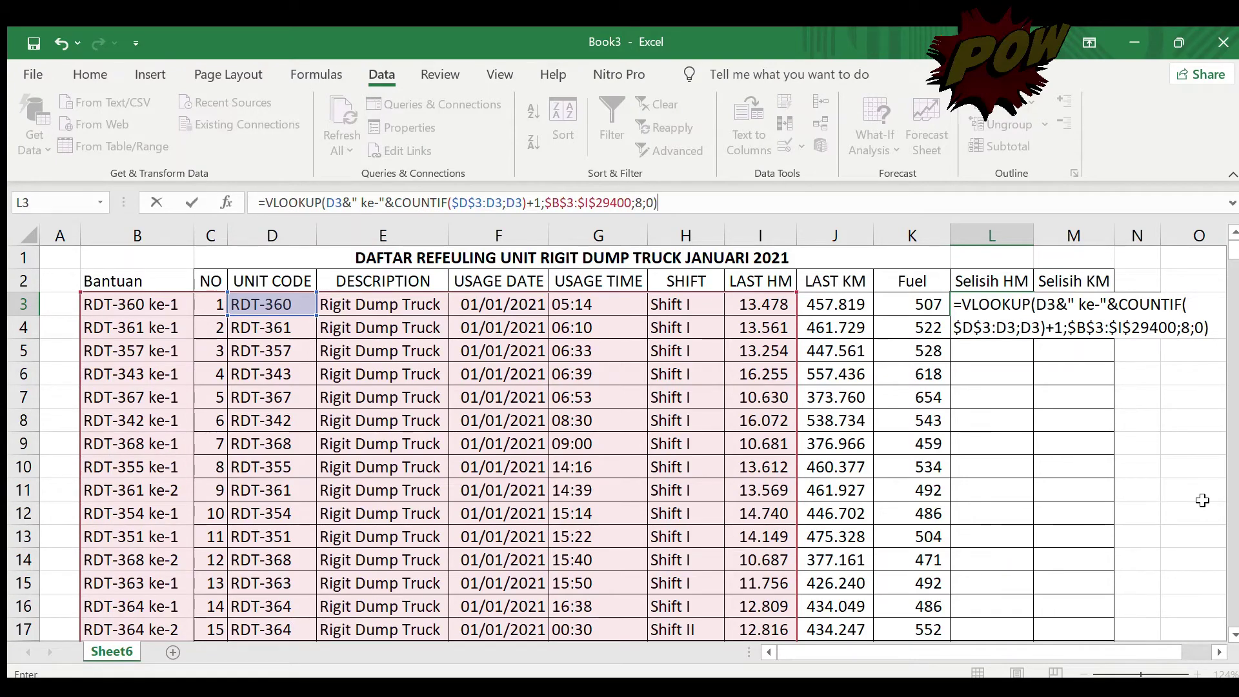
Subtract a second VLOOKUP in the L3 formula, using B3 as its lookup value.
{"action": "type", "text": "-vl"}
{"action": "key", "text": "Tab"}
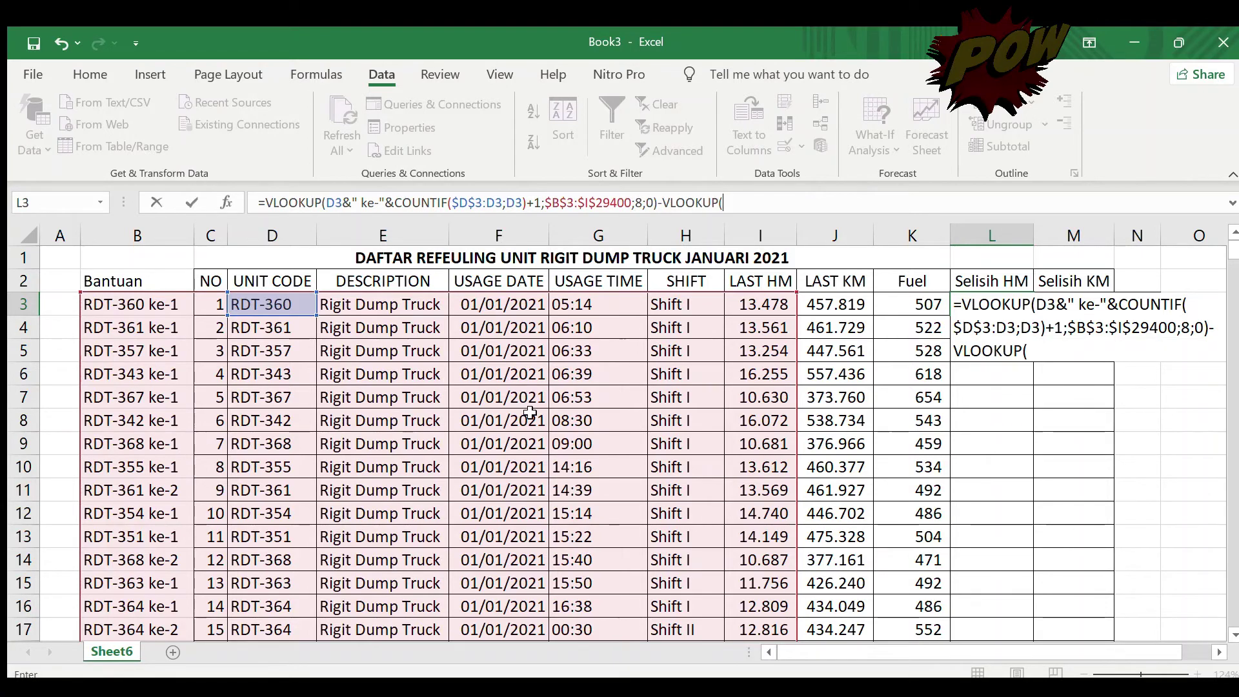
{"action": "left_click", "coordinate": [142, 309]}
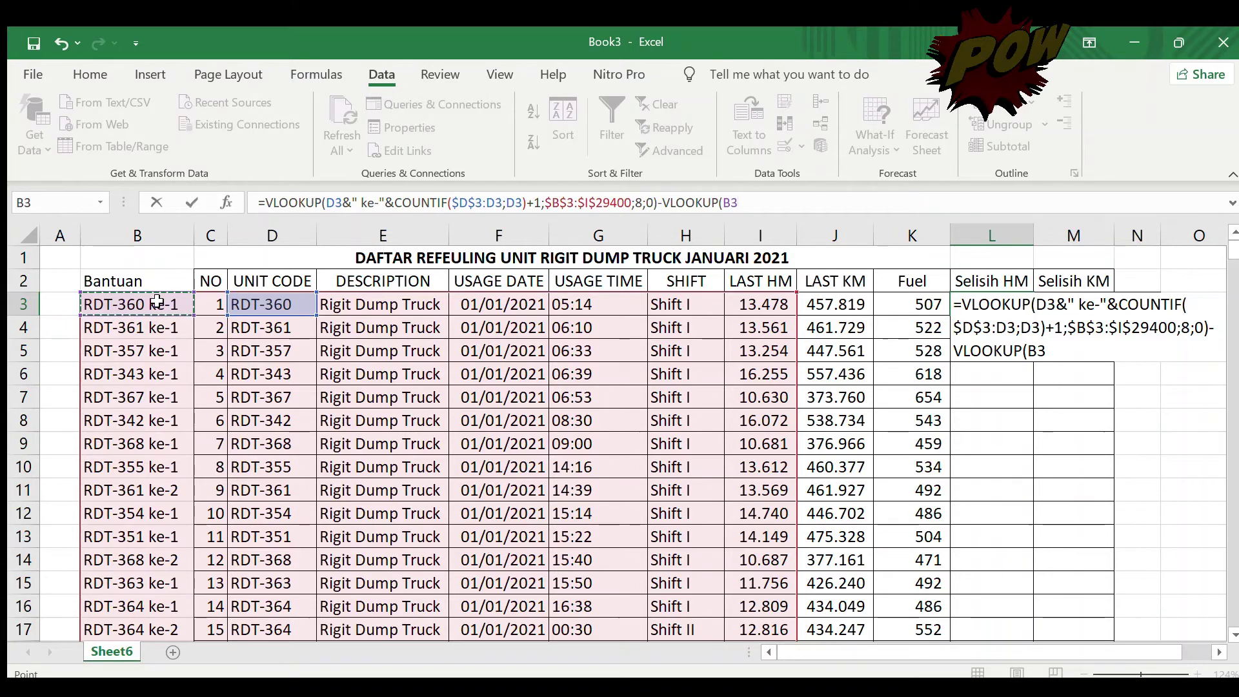
{"action": "type", "text": ";"}
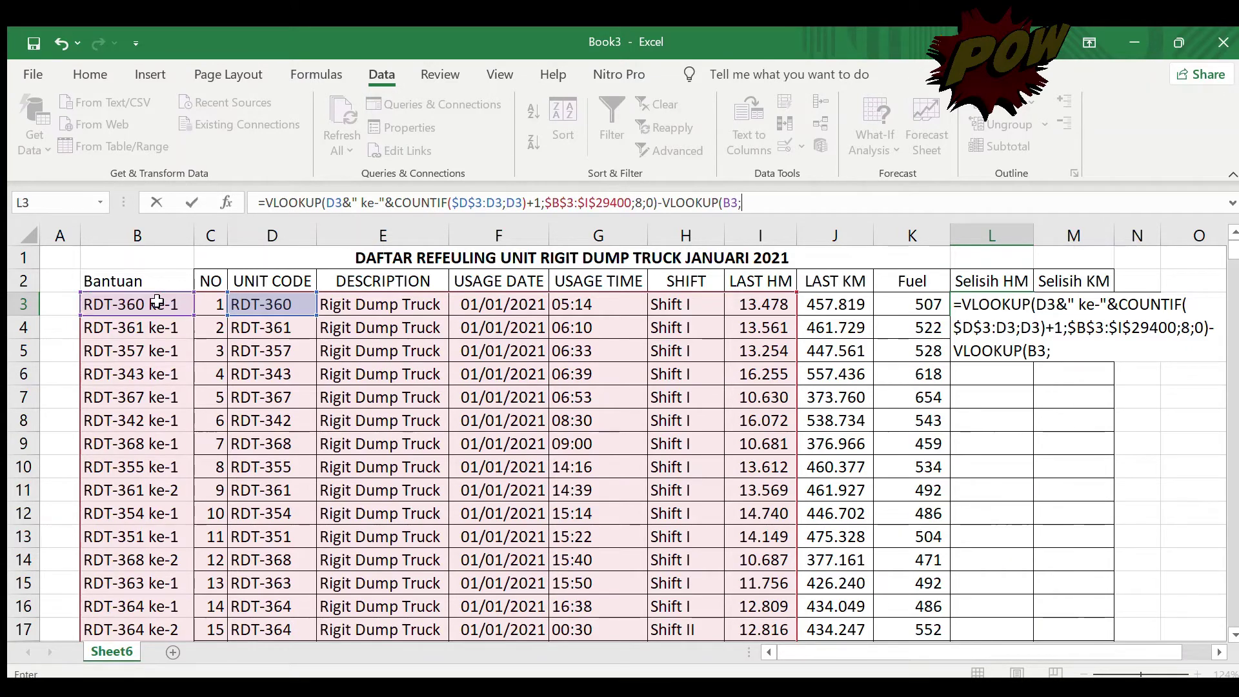
Give the second VLOOKUP the table range $B$3:$I$29400, column index 8 and exact match 0, and enter the formula.
{"action": "left_click", "coordinate": [156, 303]}
{"action": "key", "text": "shift+Right"}
{"action": "key", "text": "shift+Right"}
{"action": "key", "text": "shift+Right"}
{"action": "key", "text": "shift+Right"}
{"action": "key", "text": "shift+Right"}
{"action": "key", "text": "shift+Right"}
{"action": "key", "text": "shift+Right"}
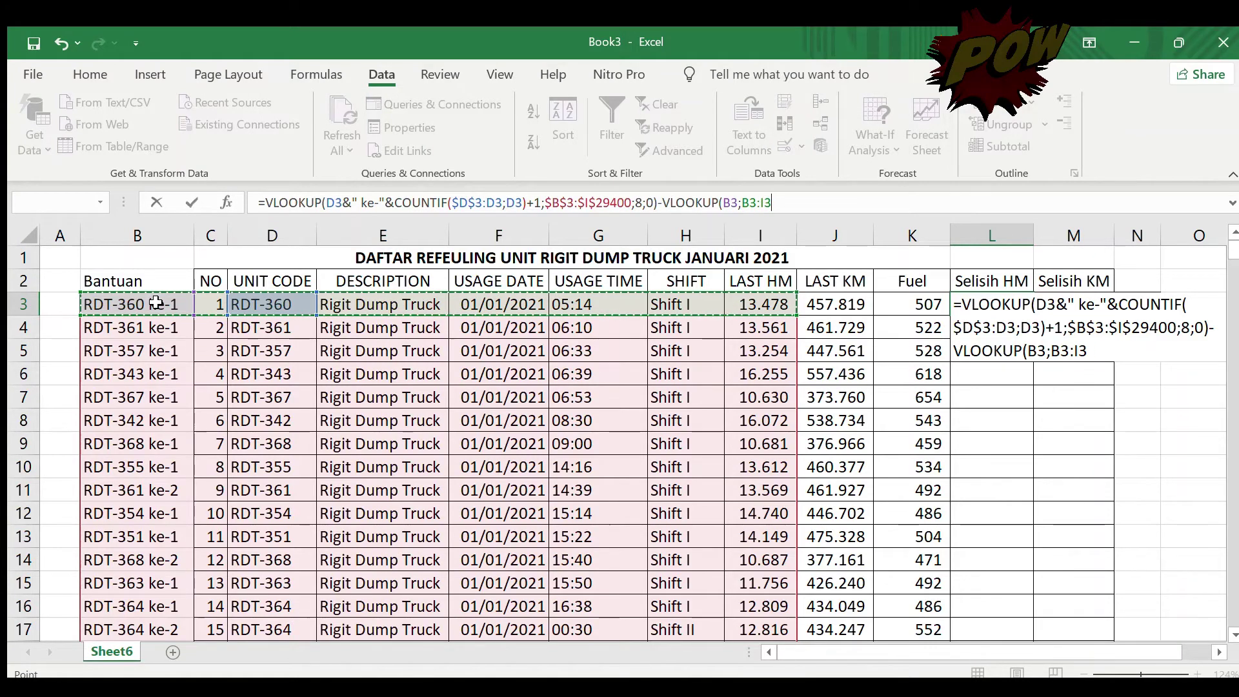
{"action": "key", "text": "ctrl+shift+Down"}
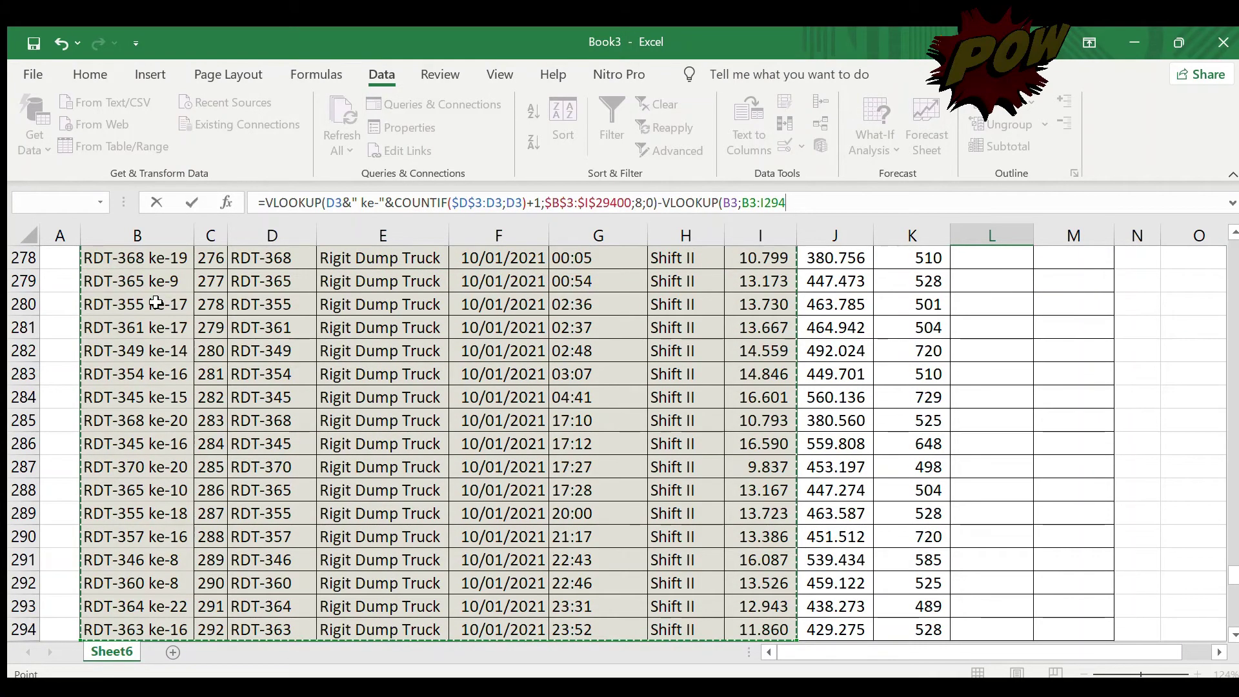
{"action": "key", "text": "F4"}
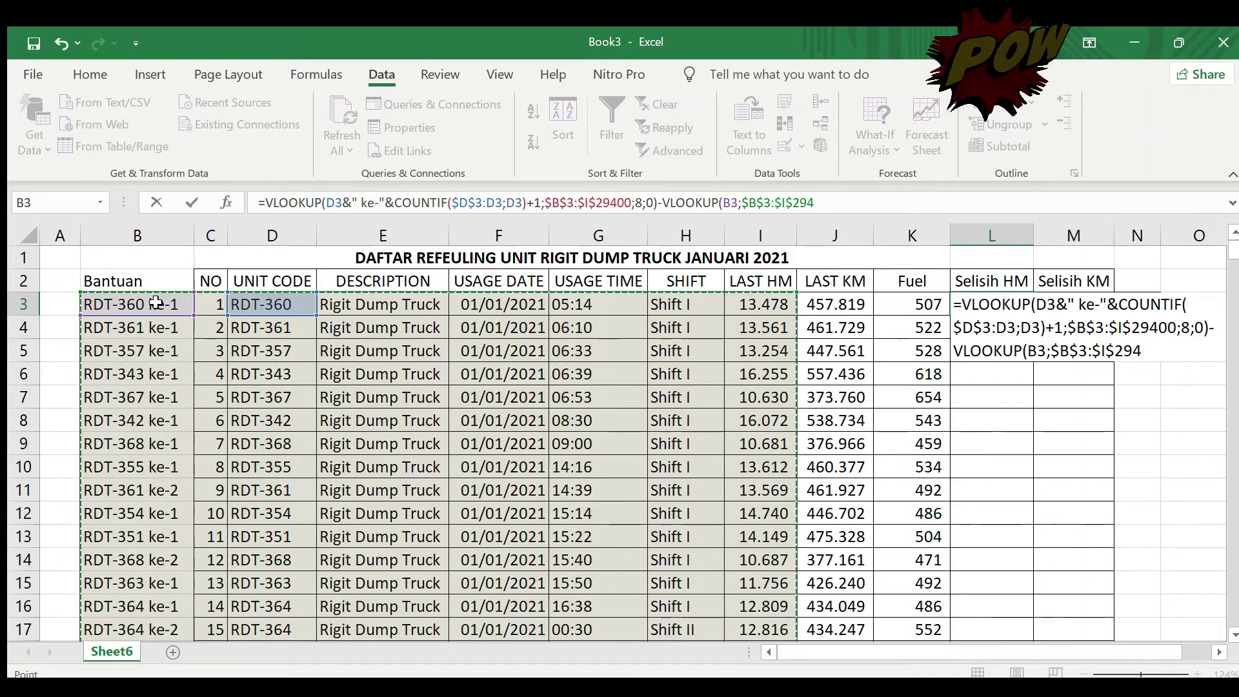
{"action": "type", "text": "00"}
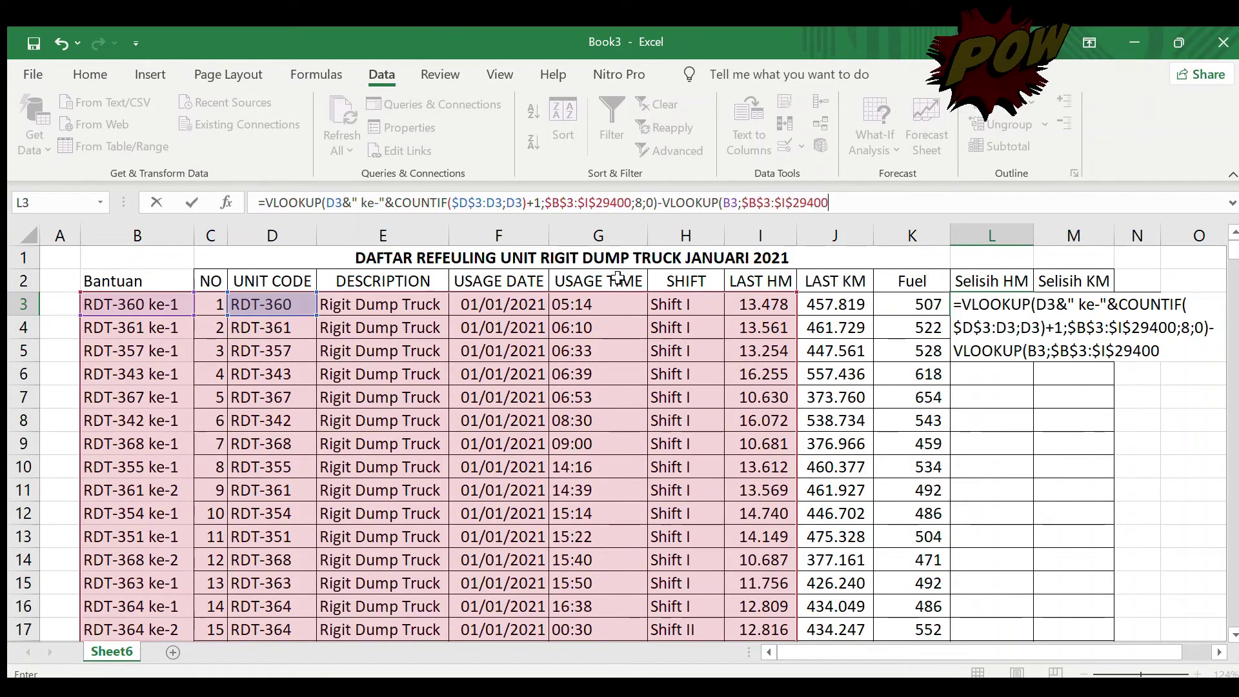
{"action": "type", "text": ";8;0"}
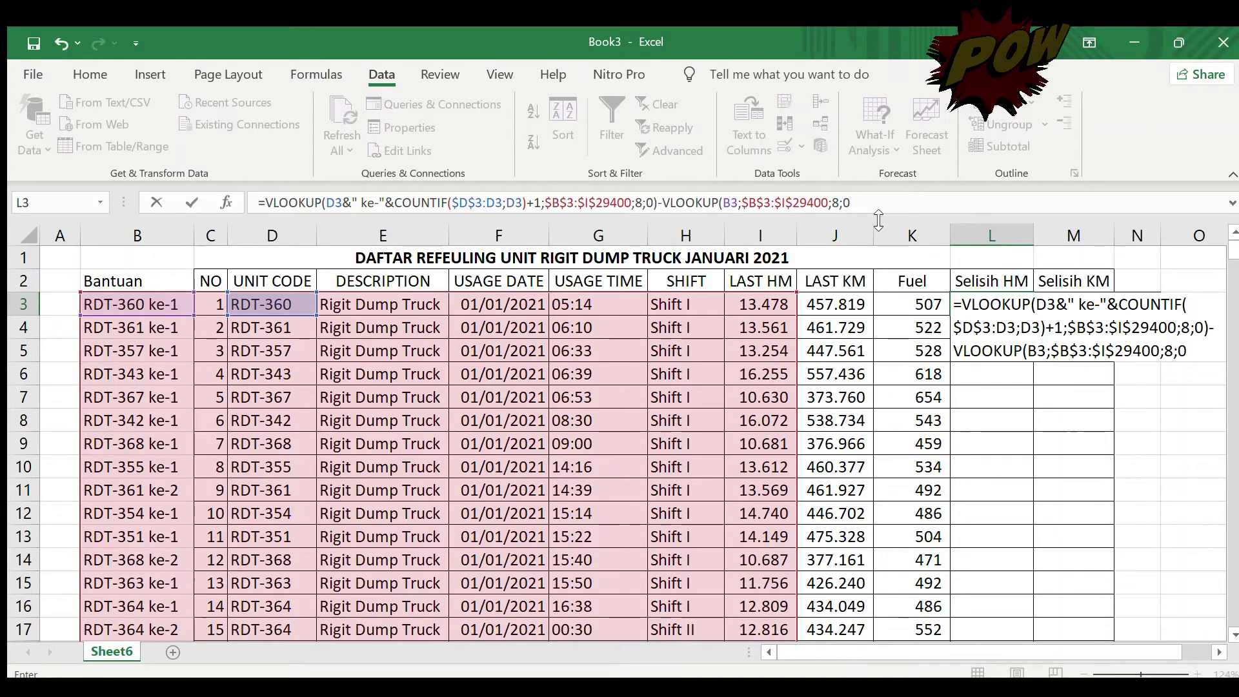
{"action": "key", "text": "Return"}
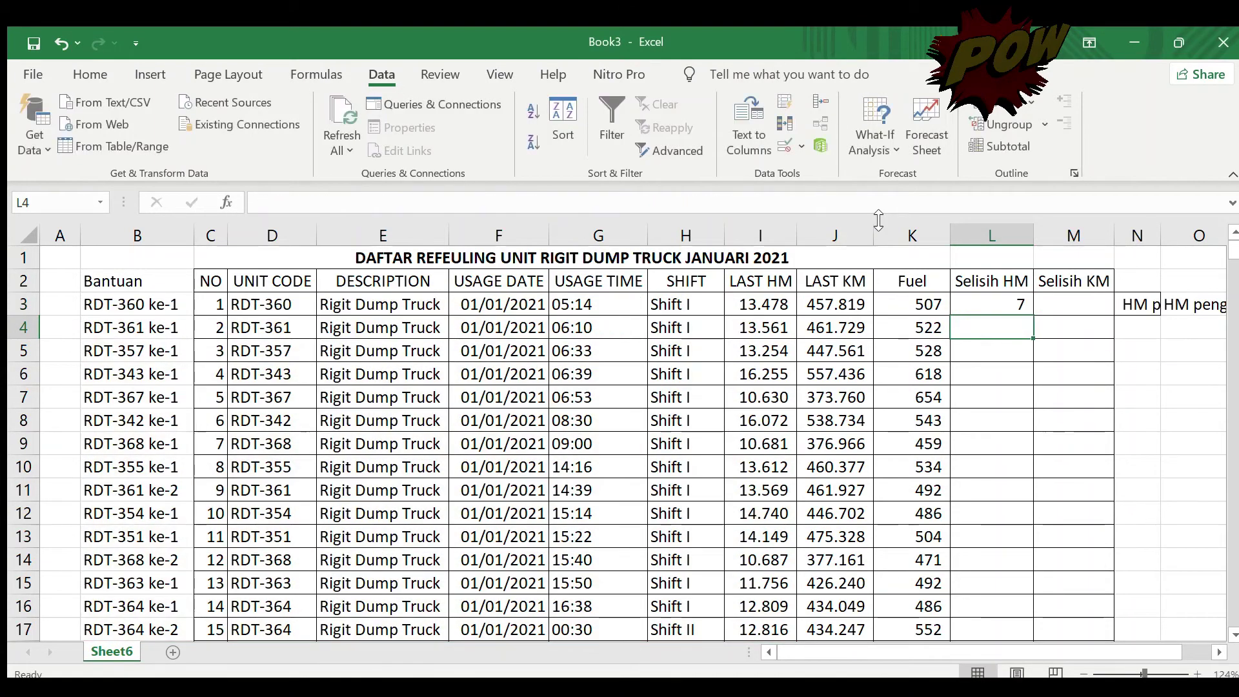
Fill the Selisih HM formula from L3 down through all refuelling records and check the end of the column.
{"action": "left_click", "coordinate": [944, 289]}
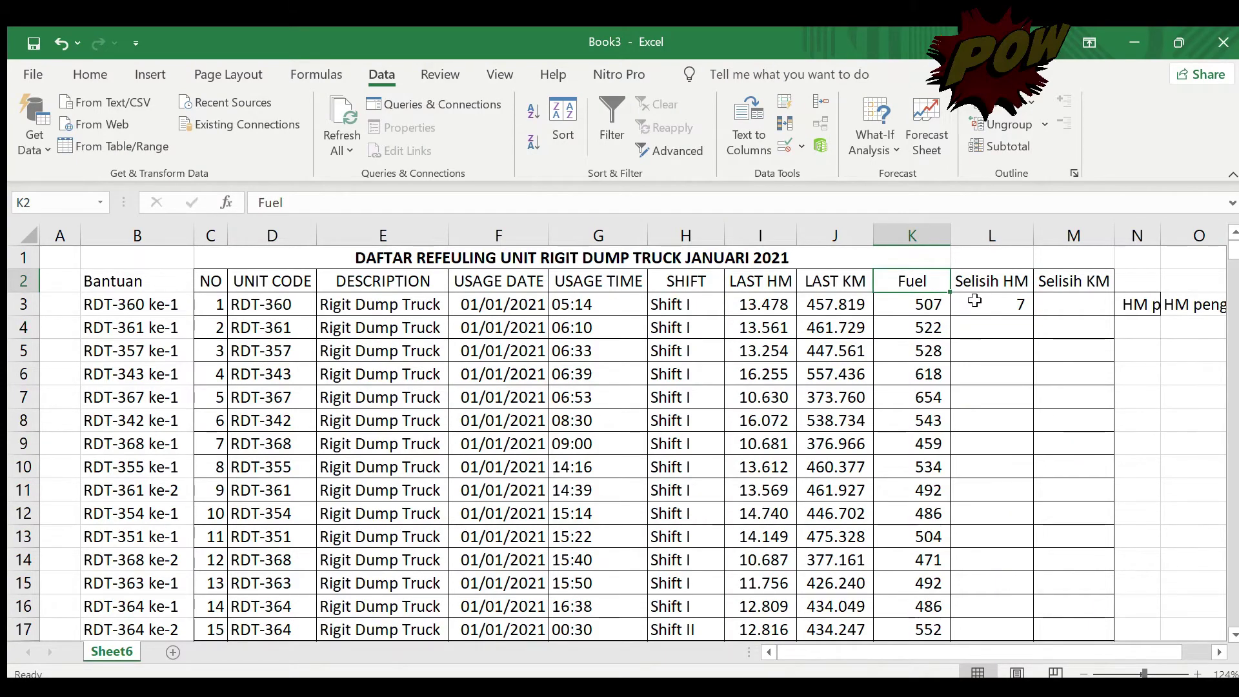
{"action": "left_click", "coordinate": [972, 300]}
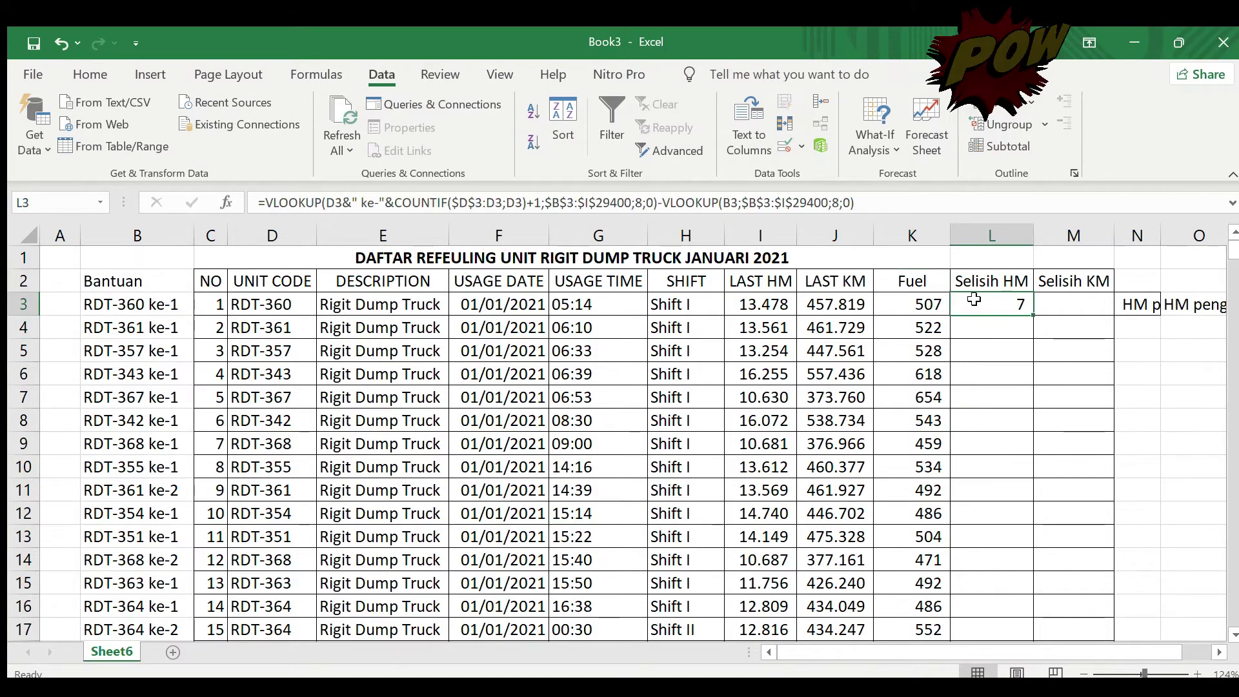
{"action": "double_click", "coordinate": [1033, 317]}
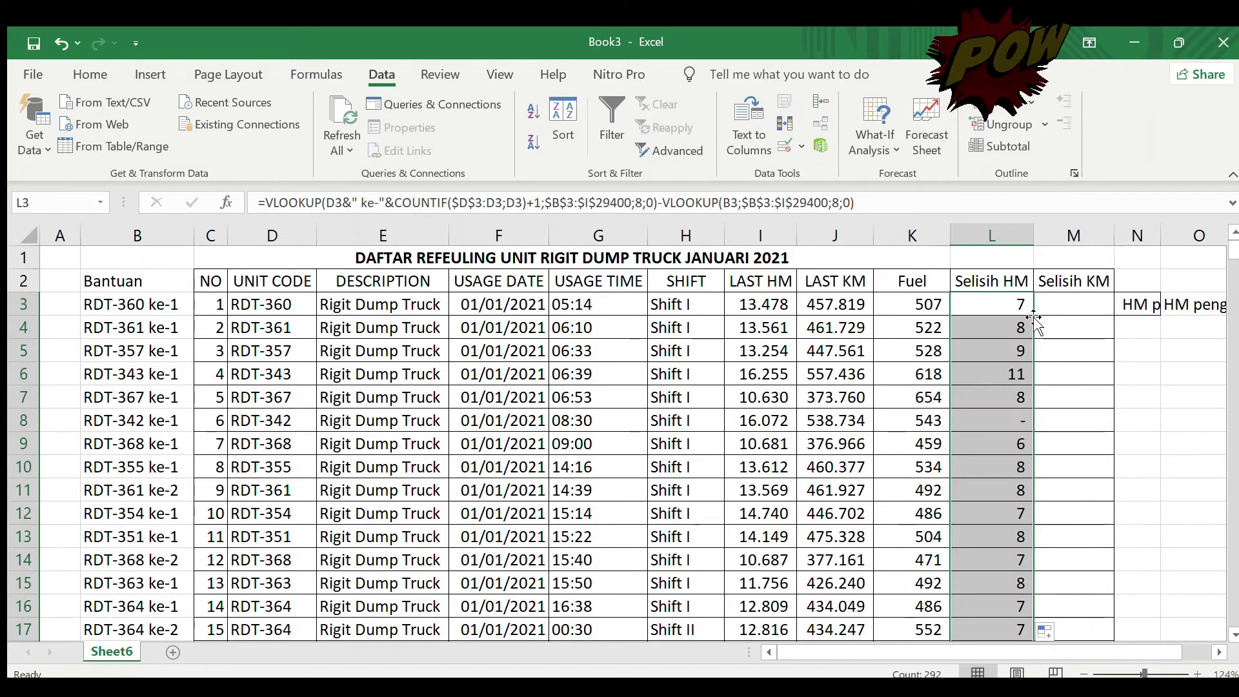
{"action": "left_click", "coordinate": [1009, 318]}
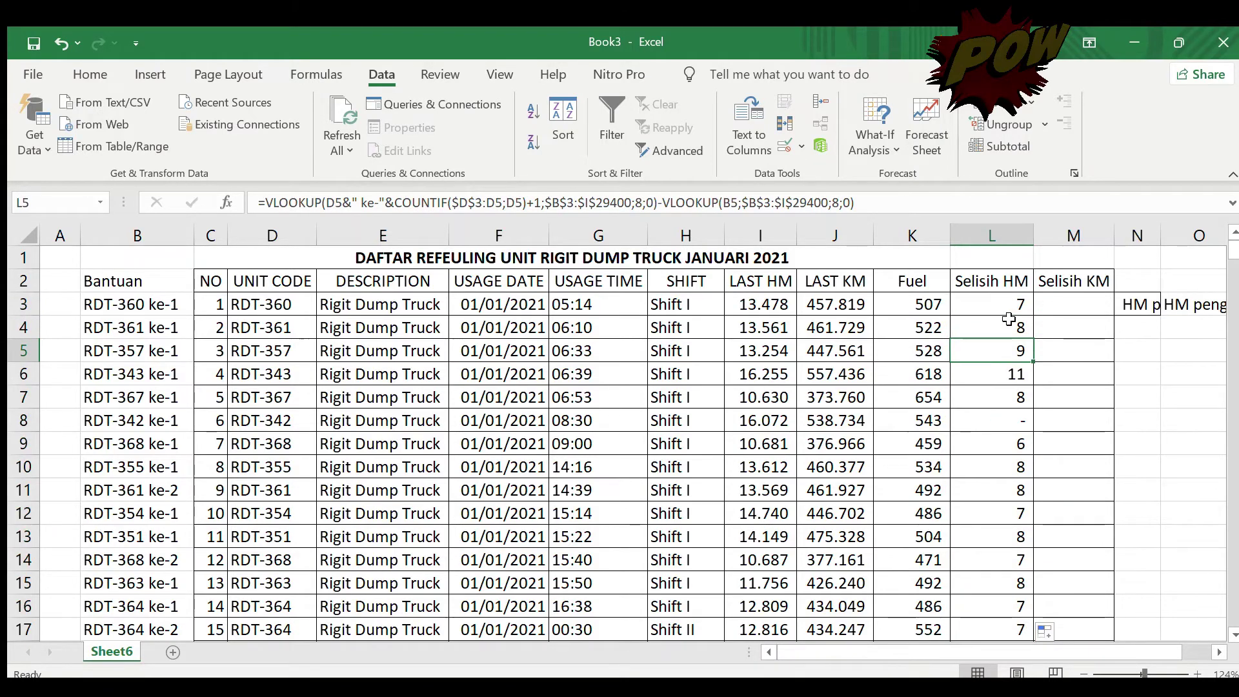
{"action": "key", "text": "ctrl+Down"}
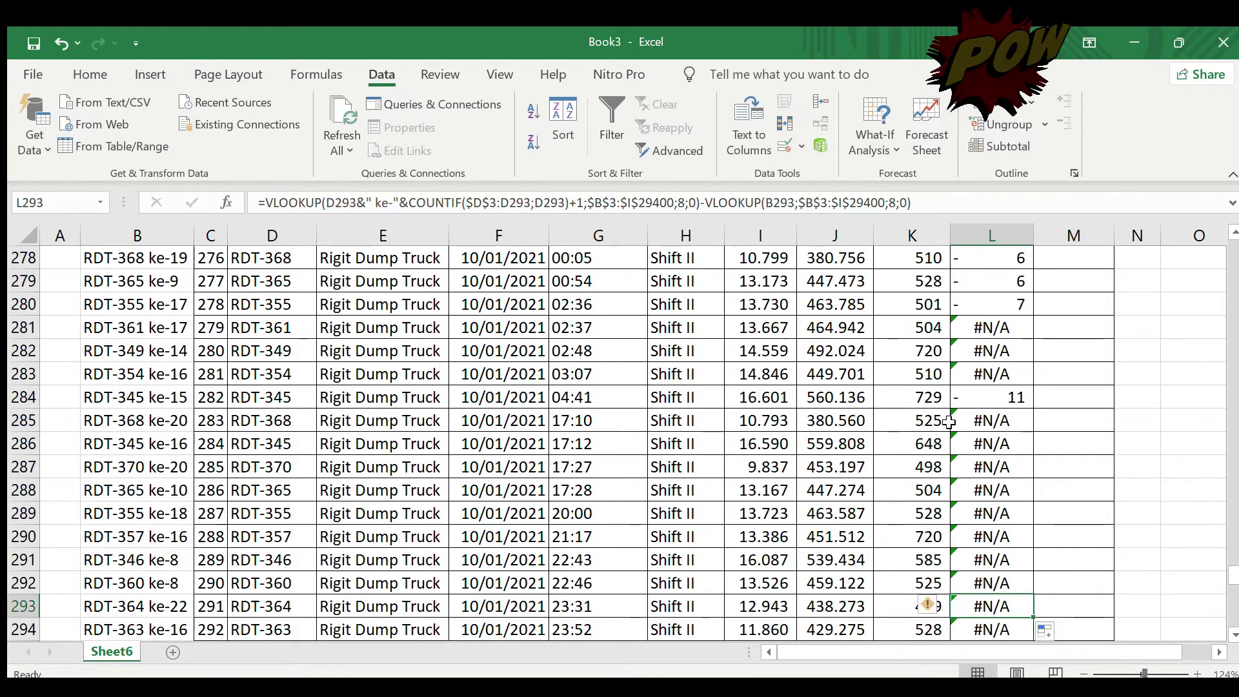
Examine the last Selisih HM rows and compare the RDT-363 unit code, helper key and lookup formula in row 294.
{"action": "key", "text": "ctrl+Up"}
{"action": "key", "text": "Down"}
{"action": "key", "text": "ctrl+Down"}
{"action": "key", "text": "Down"}
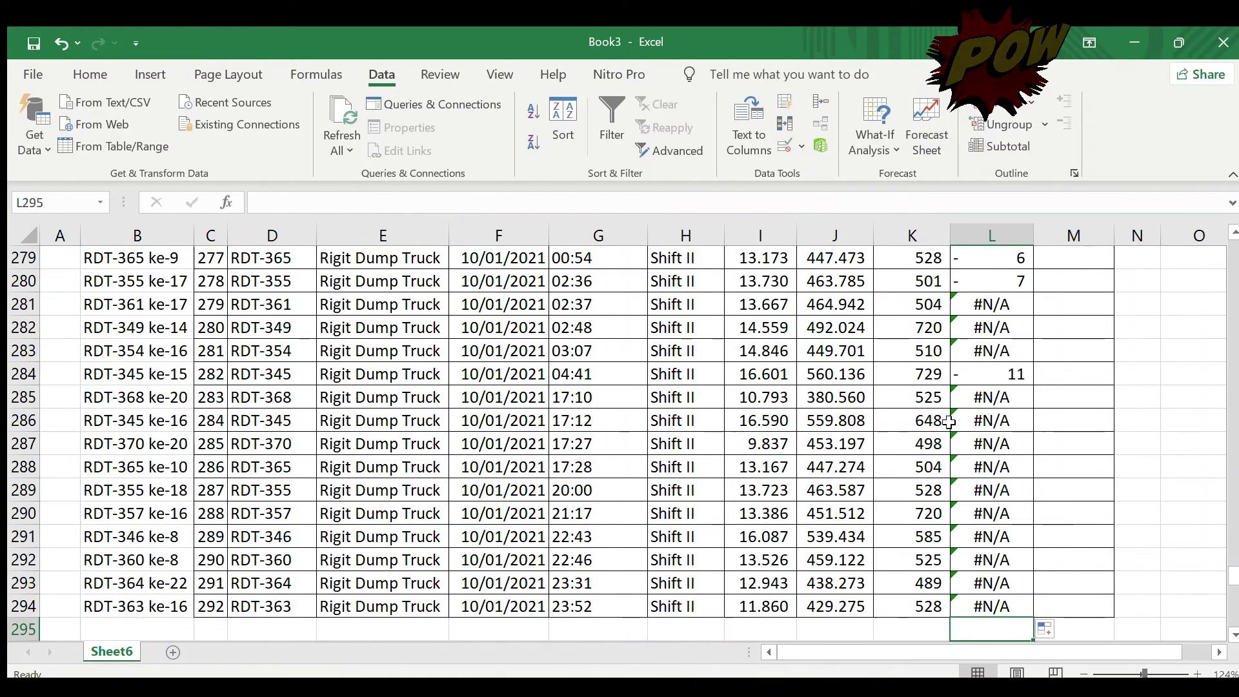
{"action": "key", "text": "Up"}
{"action": "key", "text": "Up"}
{"action": "key", "text": "Down"}
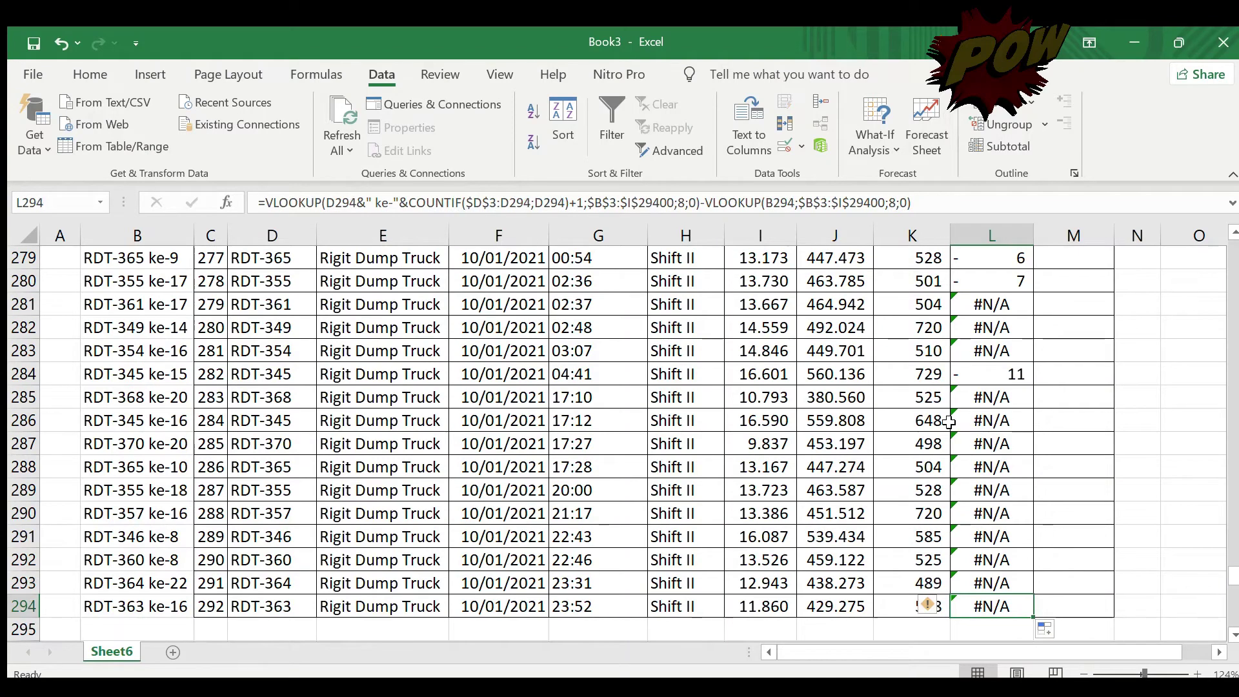
{"action": "left_click", "coordinate": [258, 613]}
{"action": "left_click", "coordinate": [149, 608]}
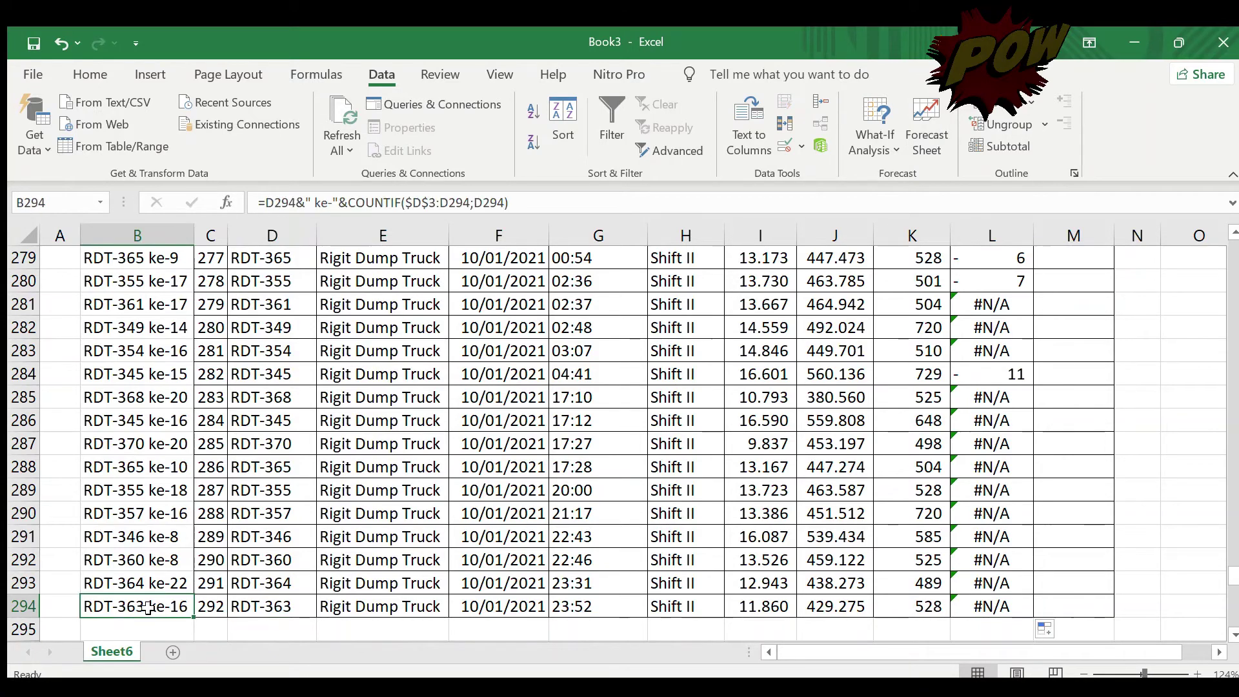
{"action": "left_click", "coordinate": [254, 612]}
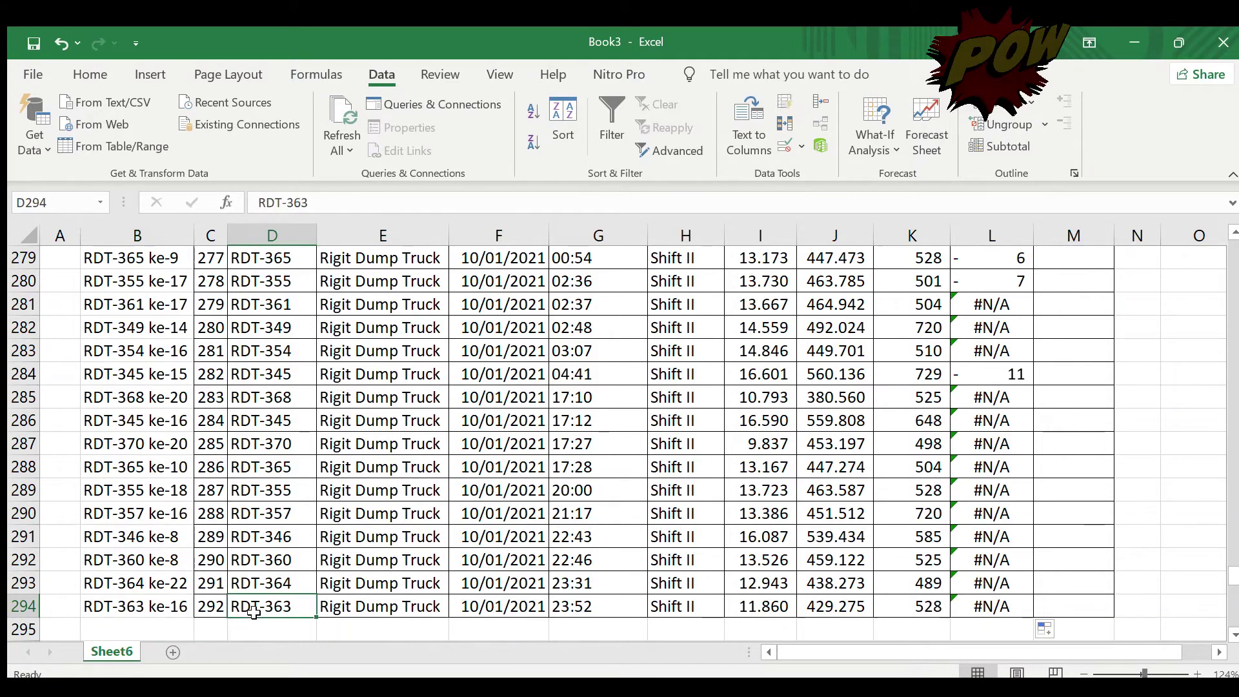
{"action": "left_click", "coordinate": [158, 610]}
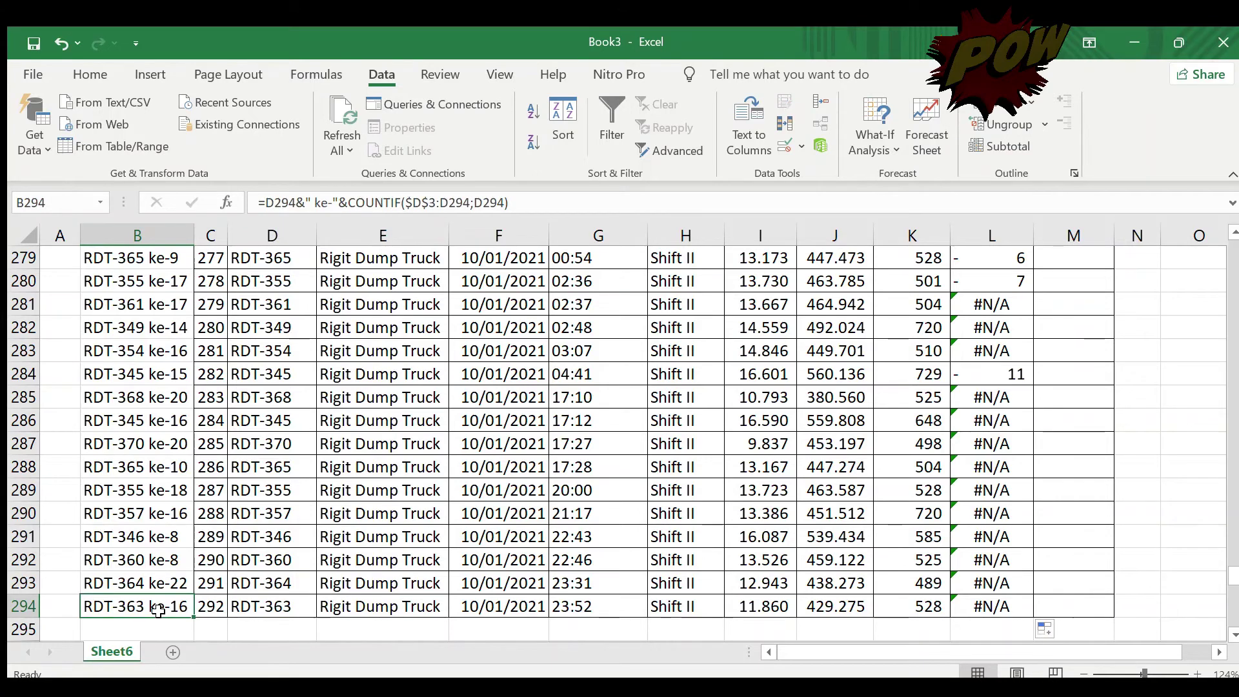
{"action": "left_click", "coordinate": [982, 601]}
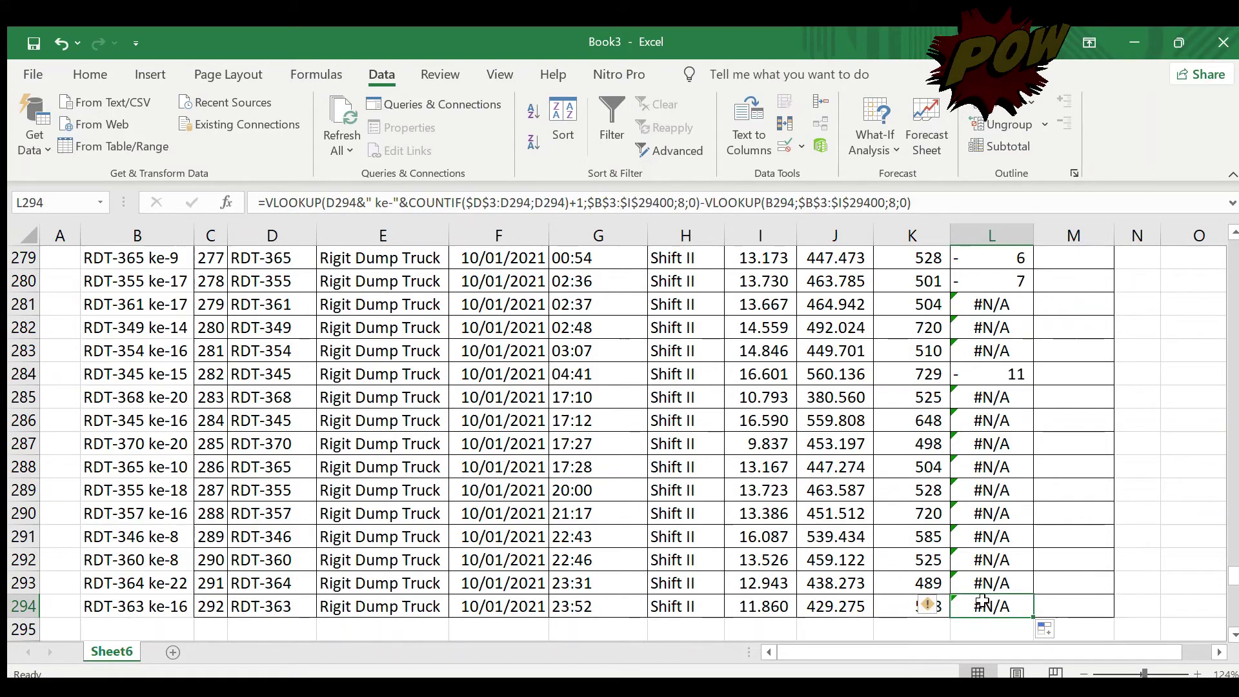
Wrap the L294 lookup difference in IFERROR with " " as the fallback value.
{"action": "left_click", "coordinate": [271, 209]}
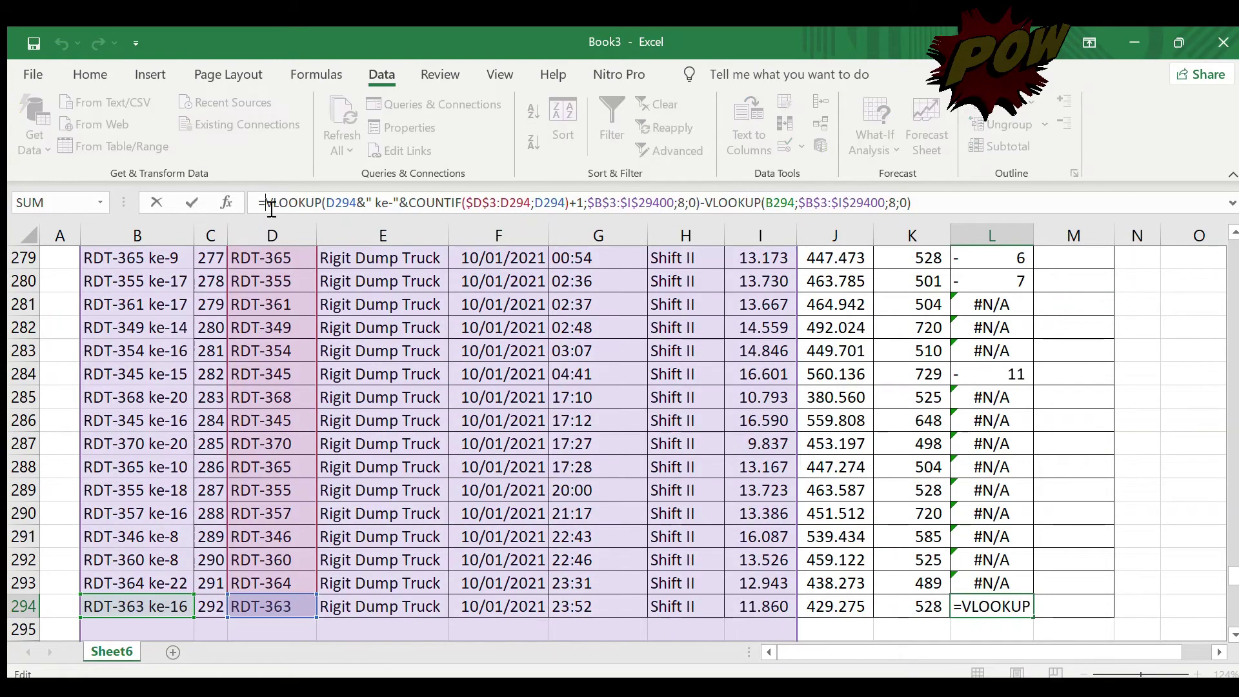
{"action": "type", "text": "if"}
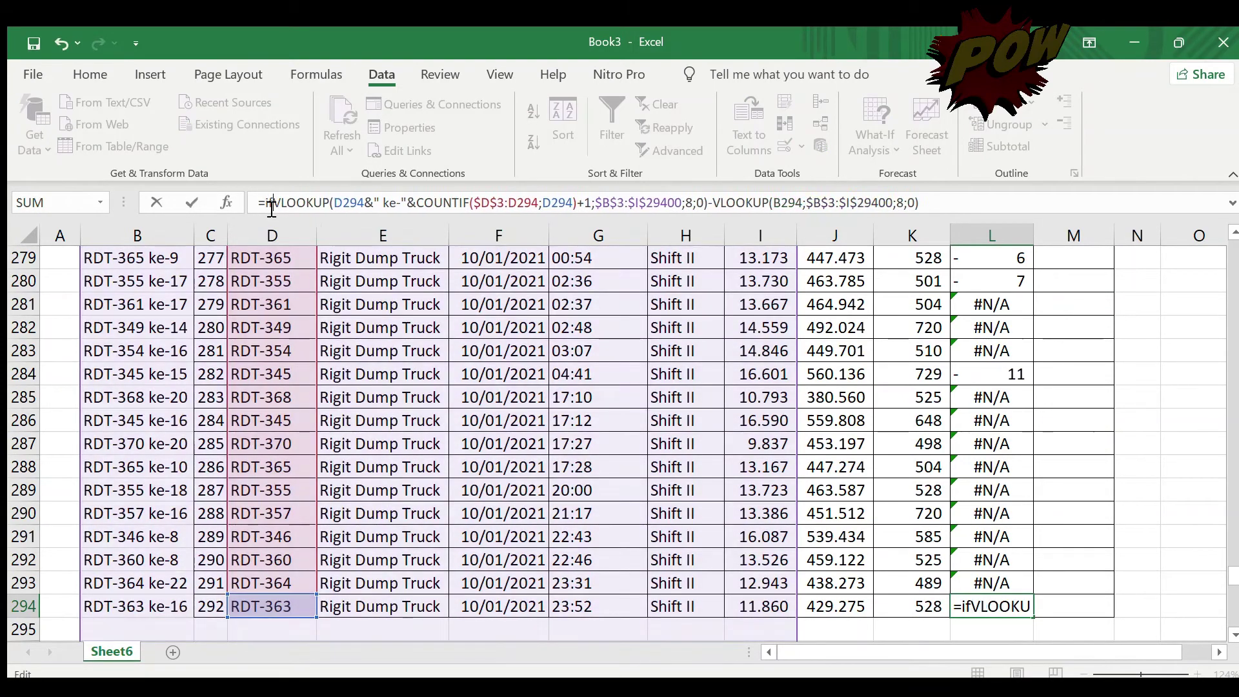
{"action": "type", "text": "e"}
{"action": "key", "text": "Tab"}
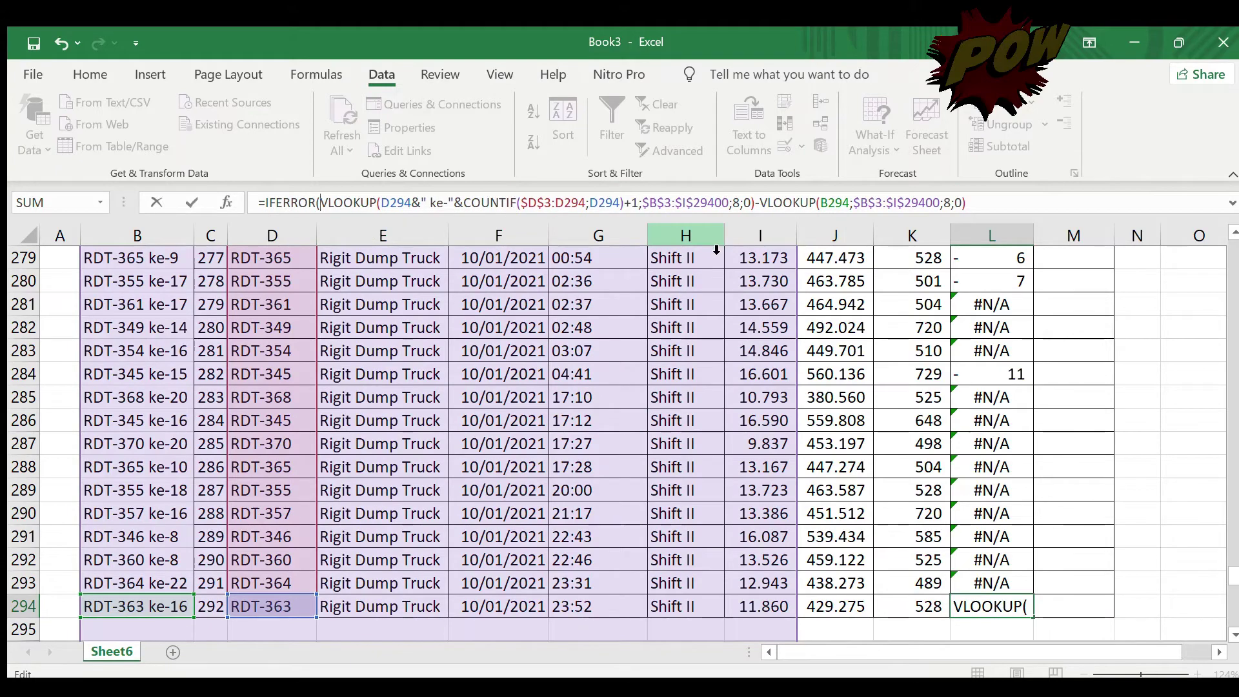
{"action": "left_click", "coordinate": [1016, 211]}
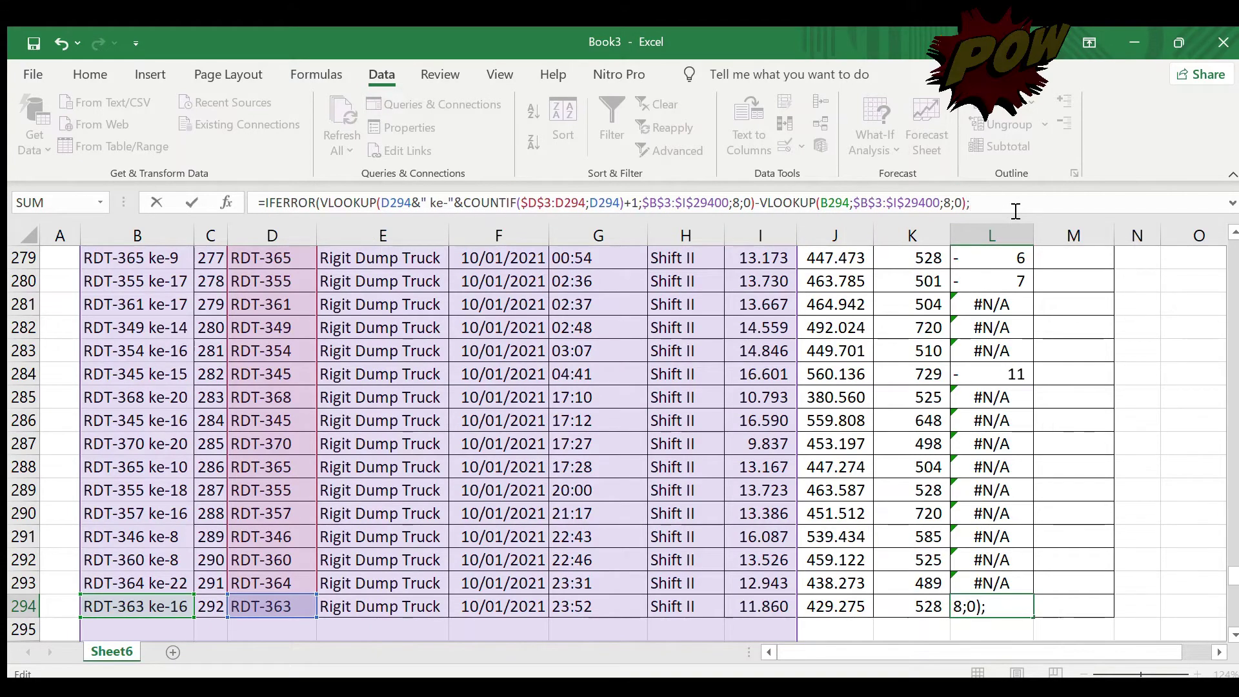
{"action": "type", "text": "\""}
{"action": "type", "text": ")"}
{"action": "key", "text": "ctrl+Return"}
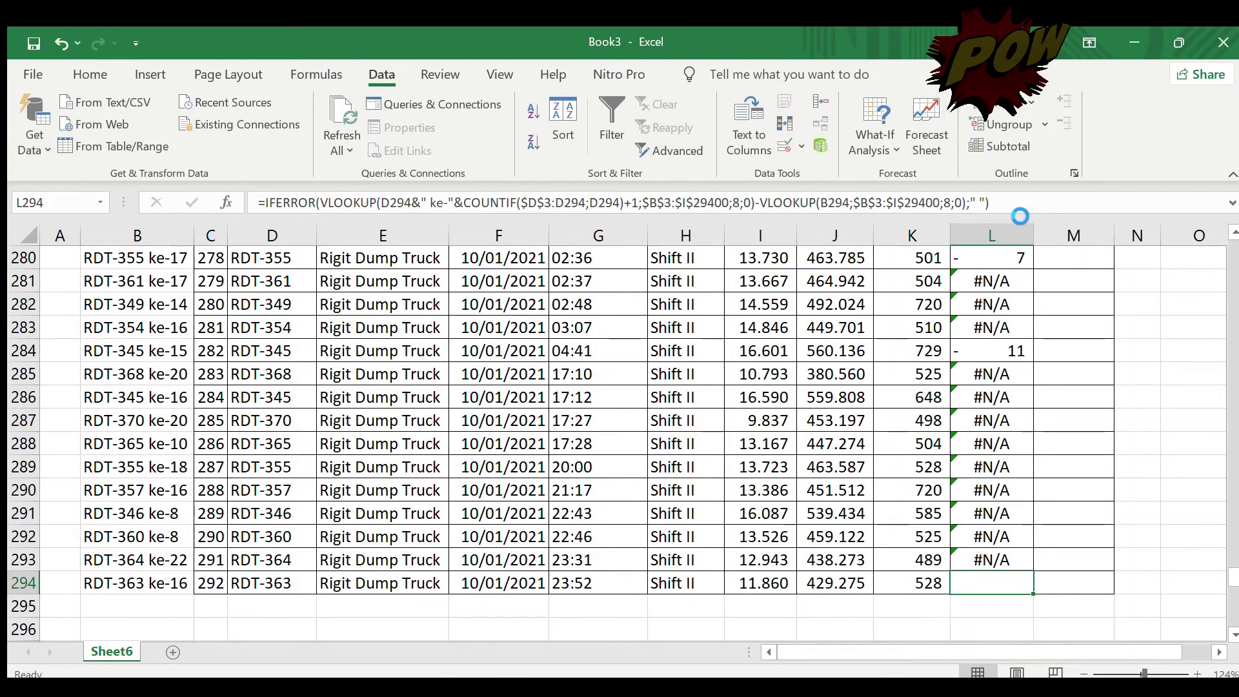
Copy the IFERROR formula from L294 to the whole Selisih HM column up to L3.
{"action": "key", "text": "ctrl+c"}
{"action": "key", "text": "ctrl+shift+Up"}
{"action": "key", "text": "shift+Down"}
{"action": "key", "text": "Return"}
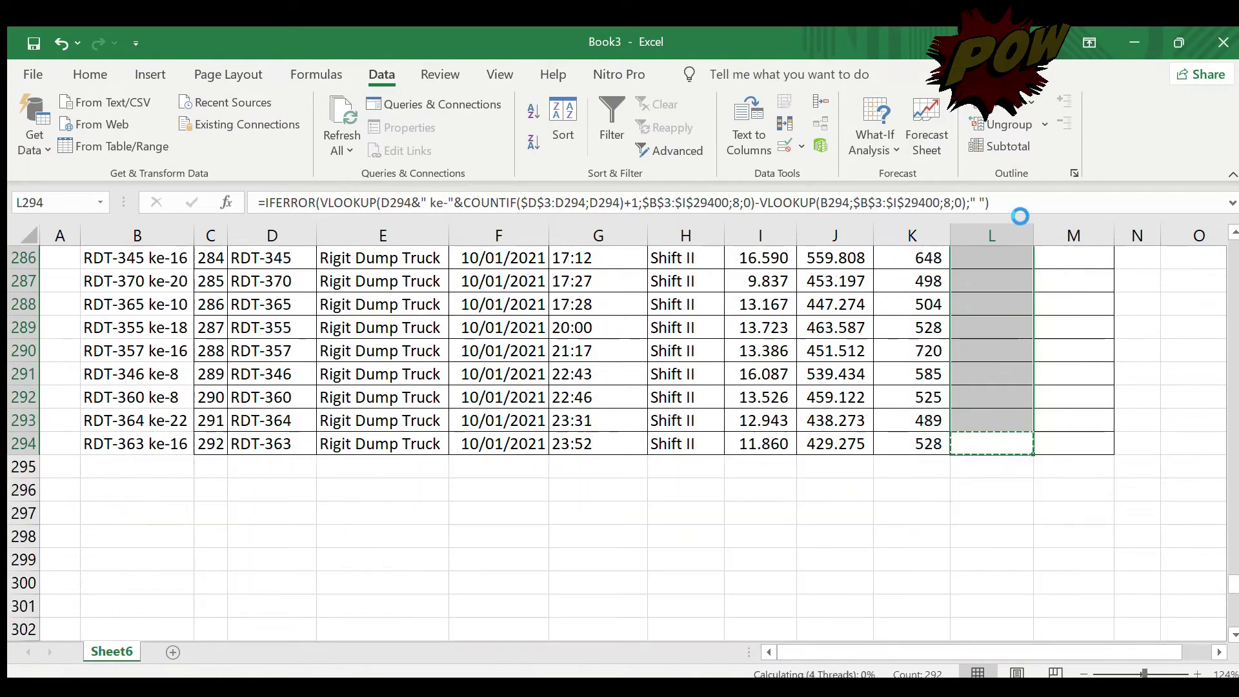
{"action": "key", "text": "Up"}
{"action": "key", "text": "ctrl+Up"}
{"action": "key", "text": "Down"}
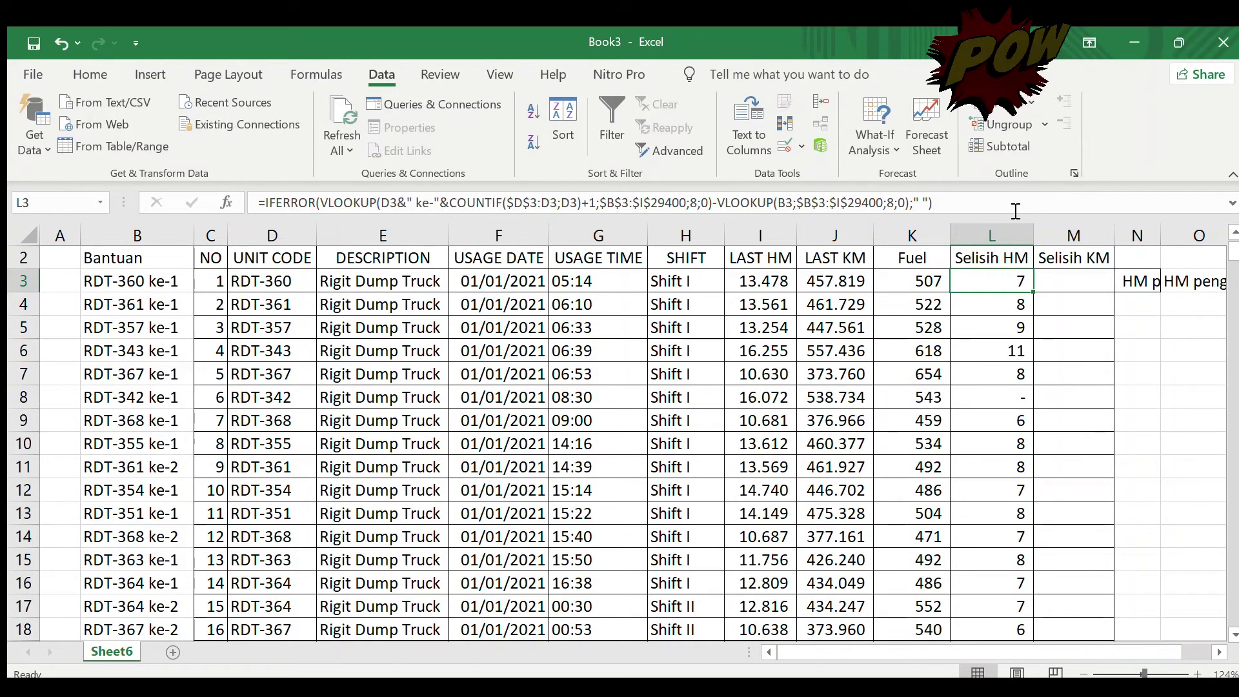
Review the Selisih HM results in the first refuelling rows, looking for implausible differences.
{"action": "key", "text": "Down"}
{"action": "key", "text": "Down"}
{"action": "key", "text": "Down"}
{"action": "key", "text": "Down"}
{"action": "key", "text": "Down"}
{"action": "key", "text": "Down"}
{"action": "key", "text": "Down"}
{"action": "key", "text": "Down"}
{"action": "key", "text": "Down"}
{"action": "key", "text": "Down"}
{"action": "key", "text": "Down"}
{"action": "key", "text": "Down"}
{"action": "key", "text": "Down"}
{"action": "key", "text": "Down"}
{"action": "key", "text": "Down"}
{"action": "key", "text": "Down"}
{"action": "key", "text": "Down"}
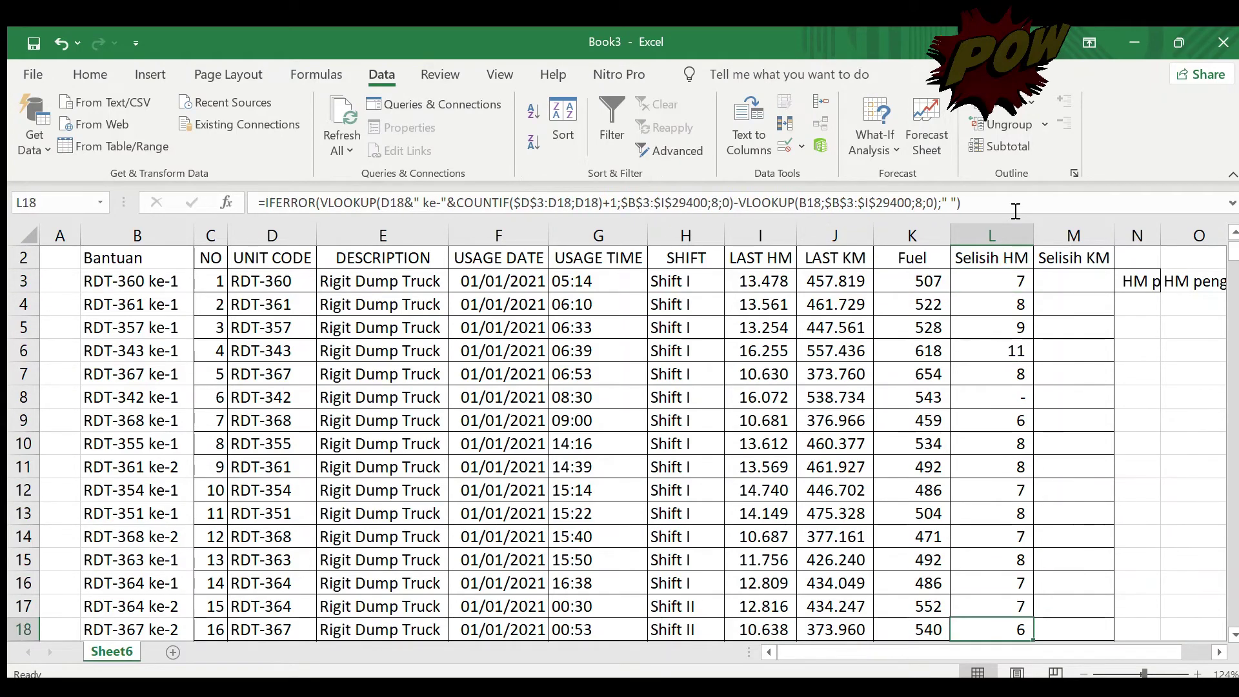
{"action": "key", "text": "ctrl+Up"}
{"action": "key", "text": "Down"}
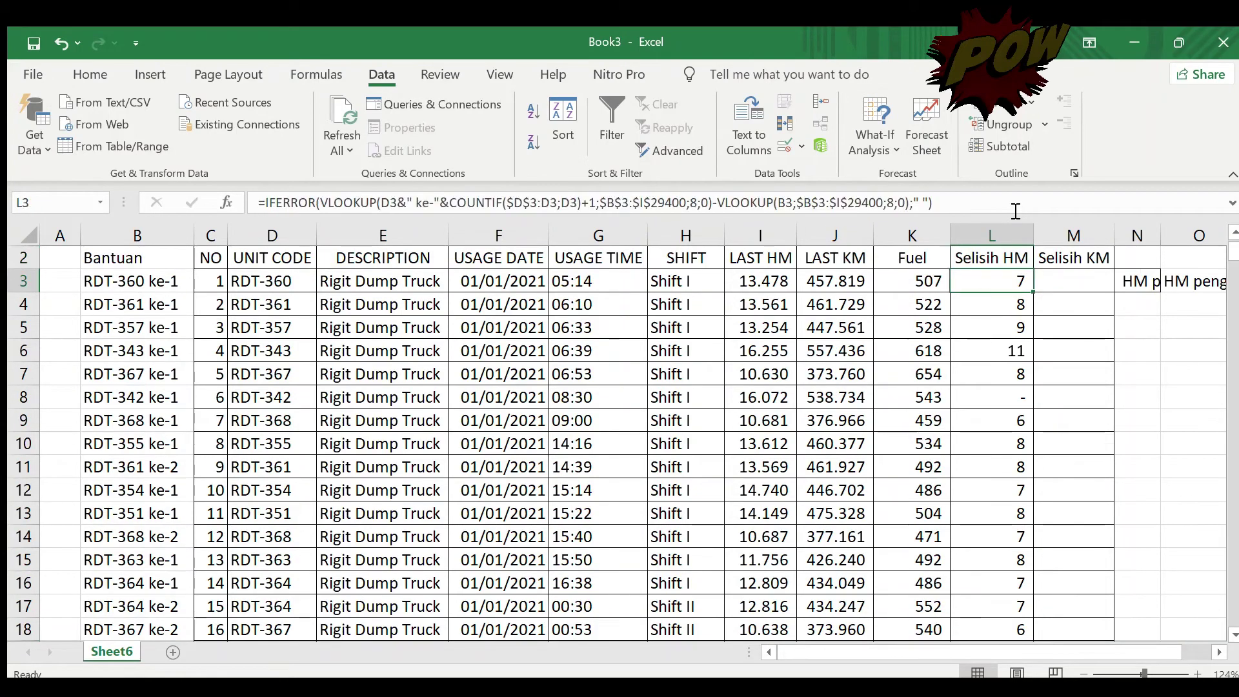
{"action": "key", "text": "Down"}
{"action": "key", "text": "Down"}
{"action": "key", "text": "Down"}
{"action": "key", "text": "Down"}
{"action": "key", "text": "Down"}
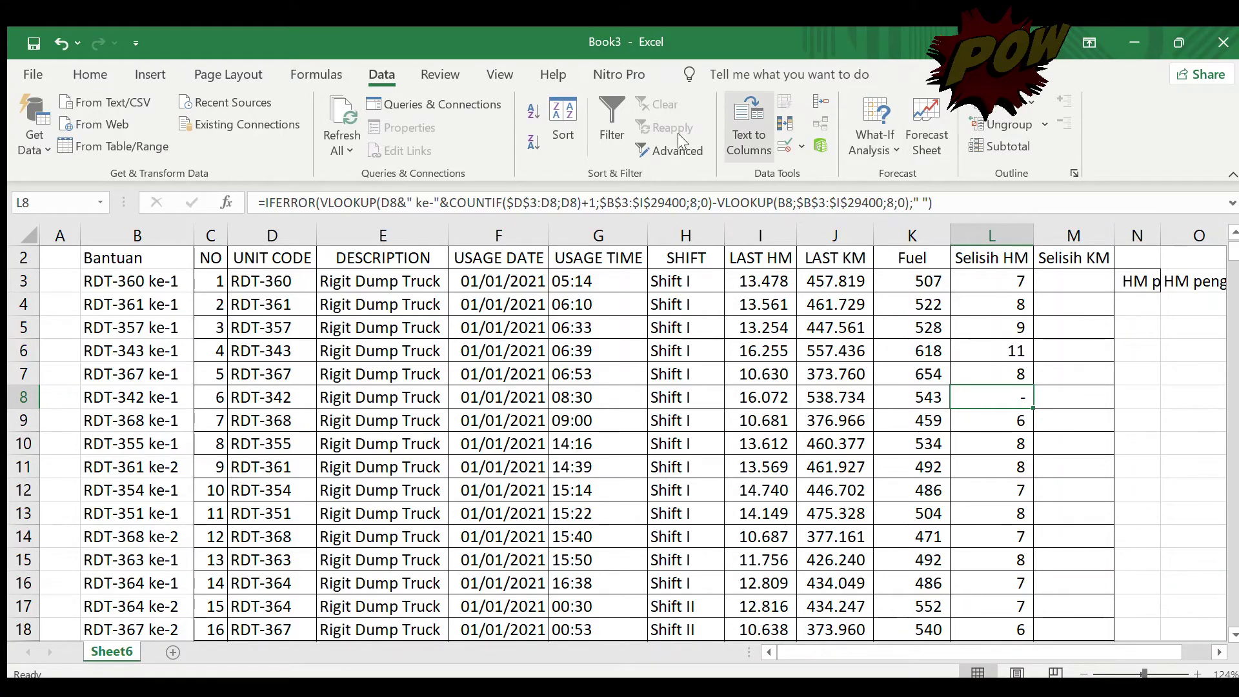
Turn on filtering for the header row C2:M2 and filter UNIT CODE to show only RDT-342.
{"action": "left_click_drag", "start_coordinate": [213, 260], "coordinate": [1088, 280]}
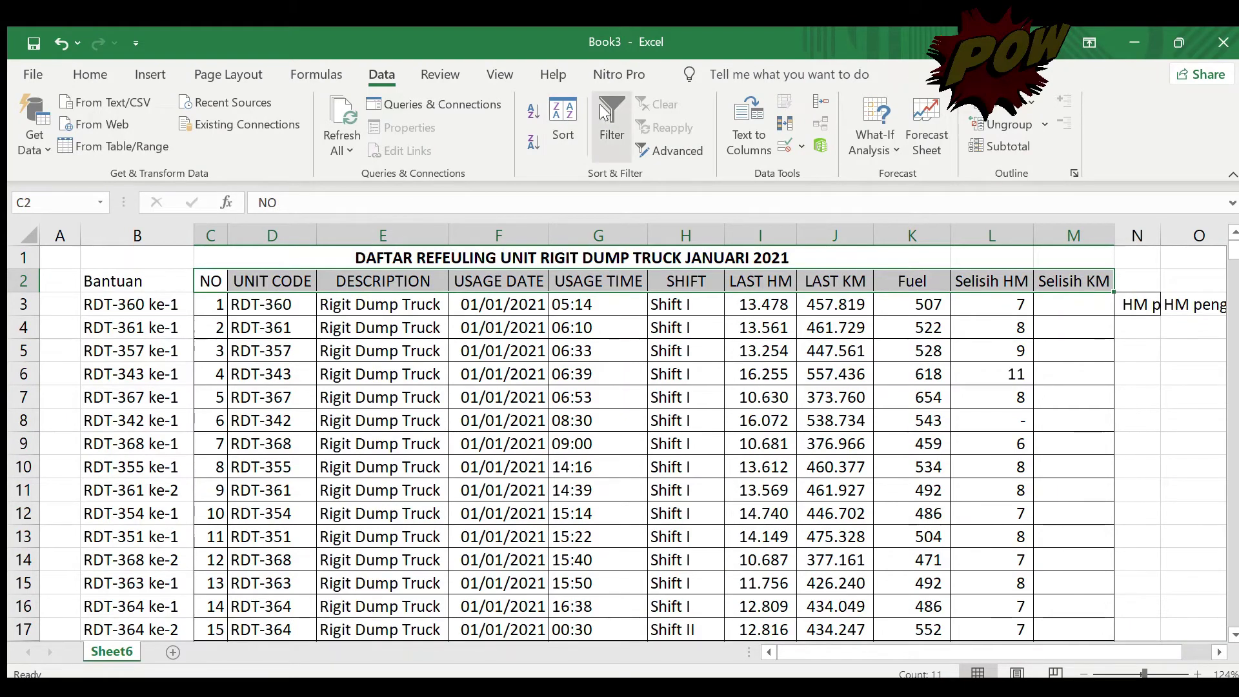
{"action": "left_click", "coordinate": [612, 126]}
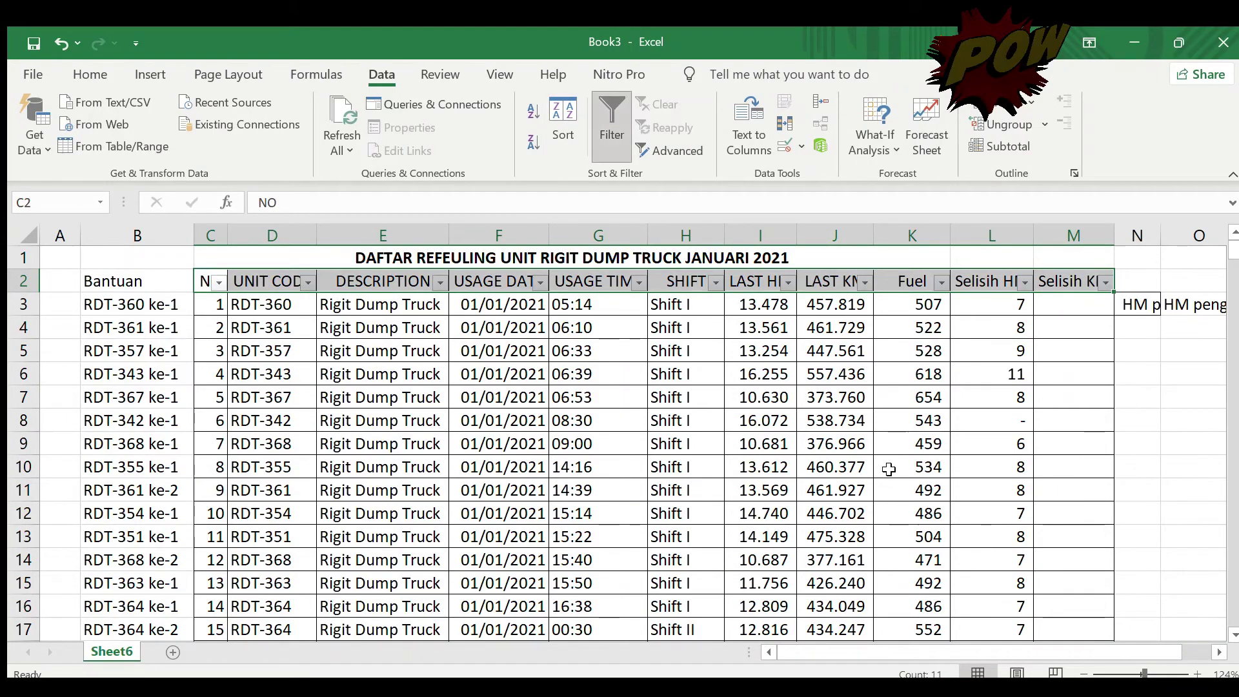
{"action": "left_click", "coordinate": [1018, 421]}
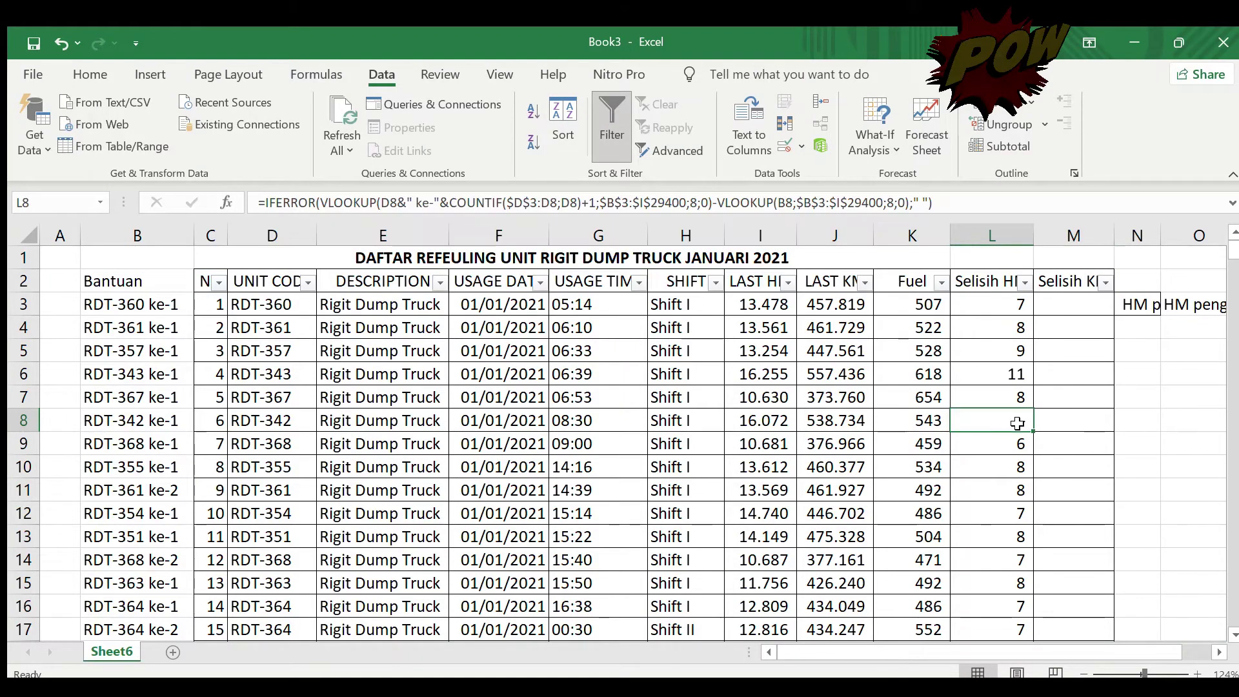
{"action": "left_click", "coordinate": [289, 442]}
{"action": "left_click", "coordinate": [905, 405]}
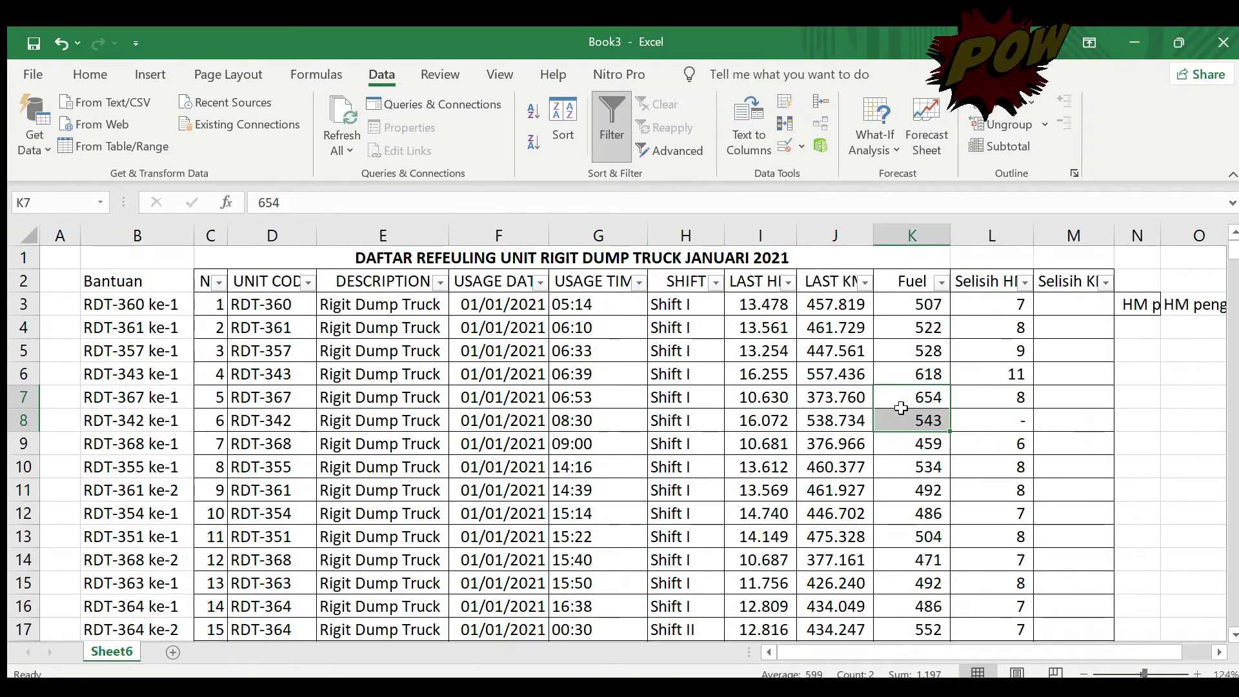
{"action": "left_click", "coordinate": [743, 414]}
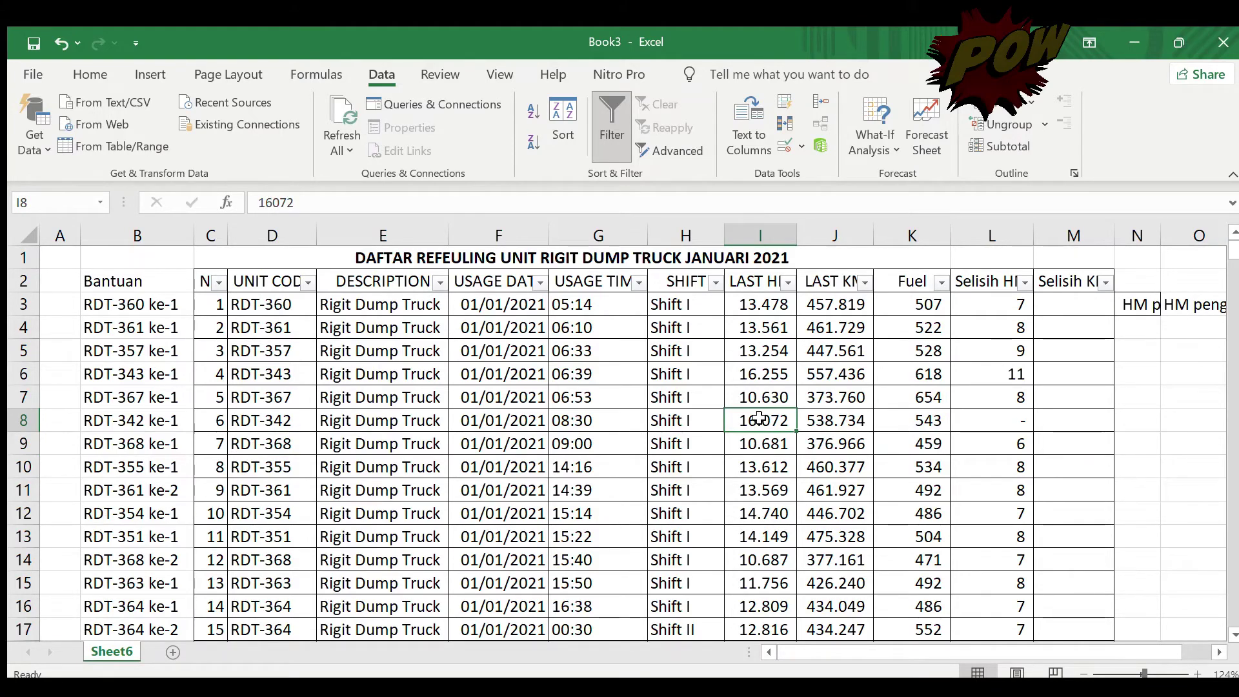
{"action": "left_click", "coordinate": [287, 418]}
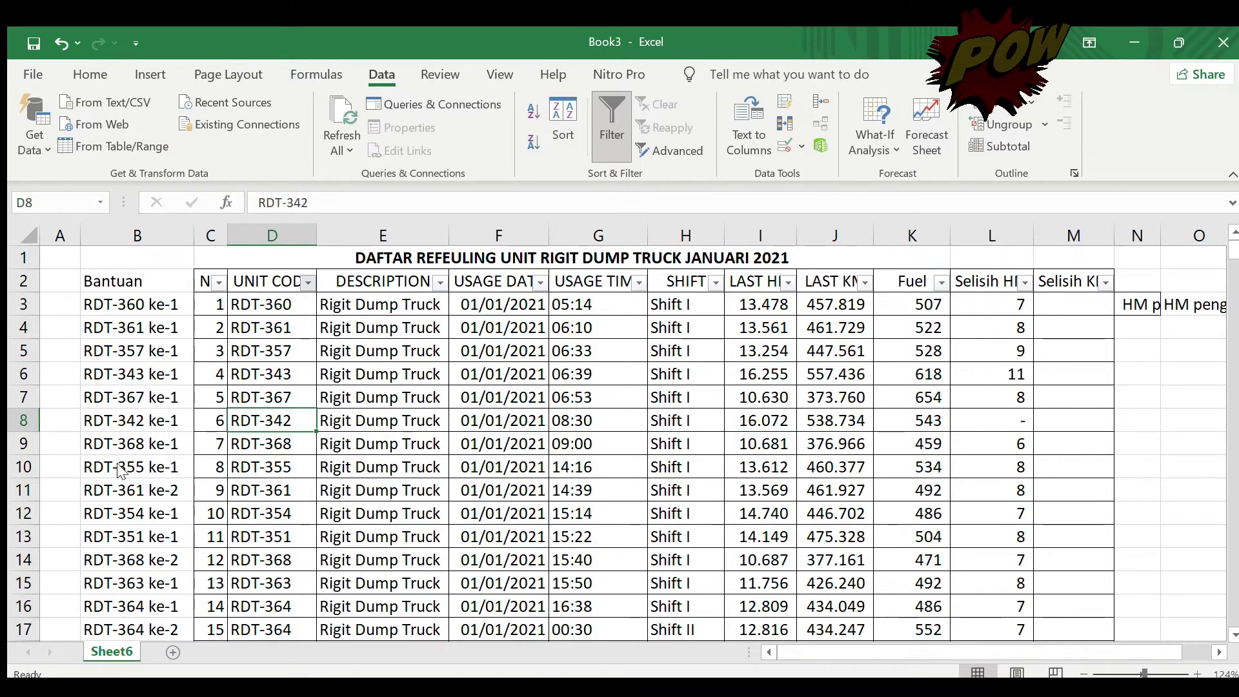
{"action": "left_click", "coordinate": [184, 646]}
{"action": "left_click", "coordinate": [366, 413]}
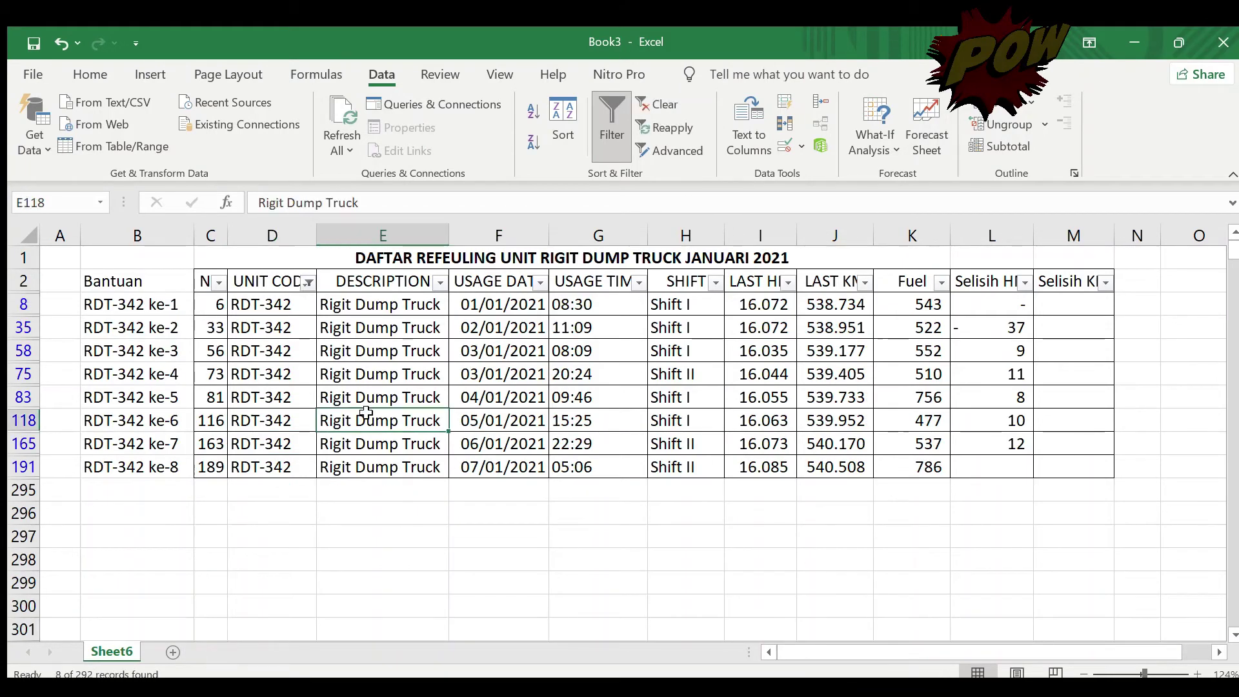
Compare the LAST HM and LAST KM readings of RDT-342's first refuellings to find the wrongly entered hour-meter values.
{"action": "left_click", "coordinate": [497, 324]}
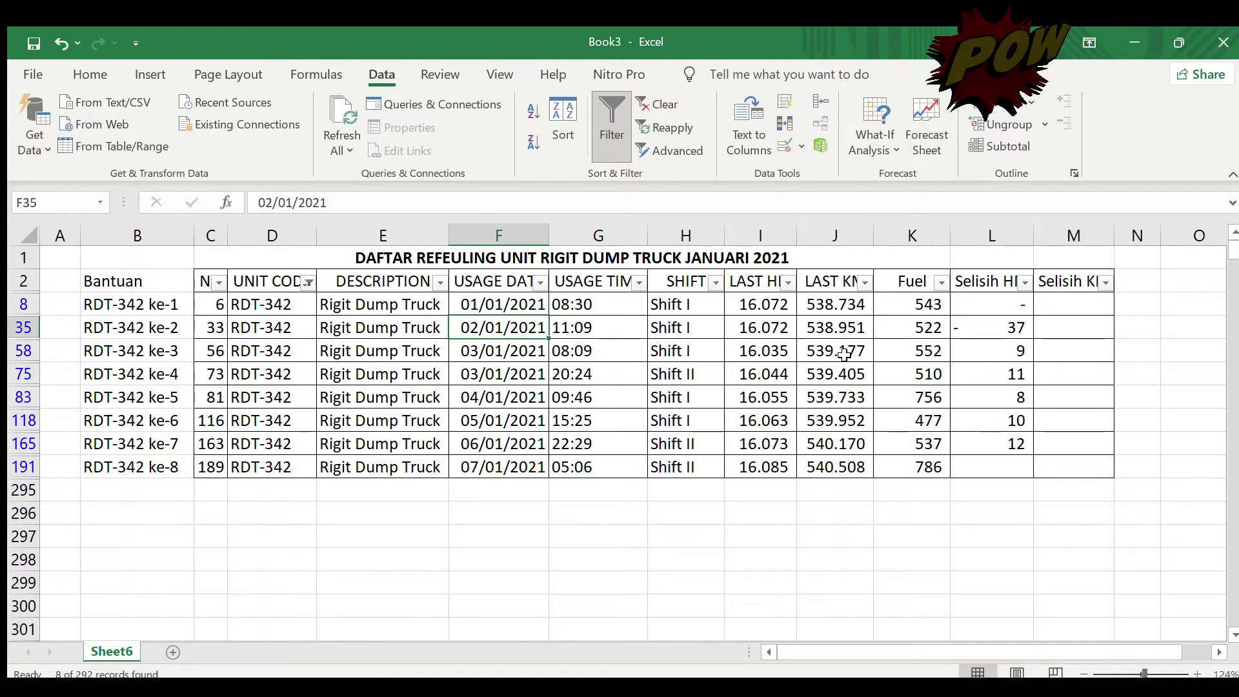
{"action": "left_click", "coordinate": [758, 333]}
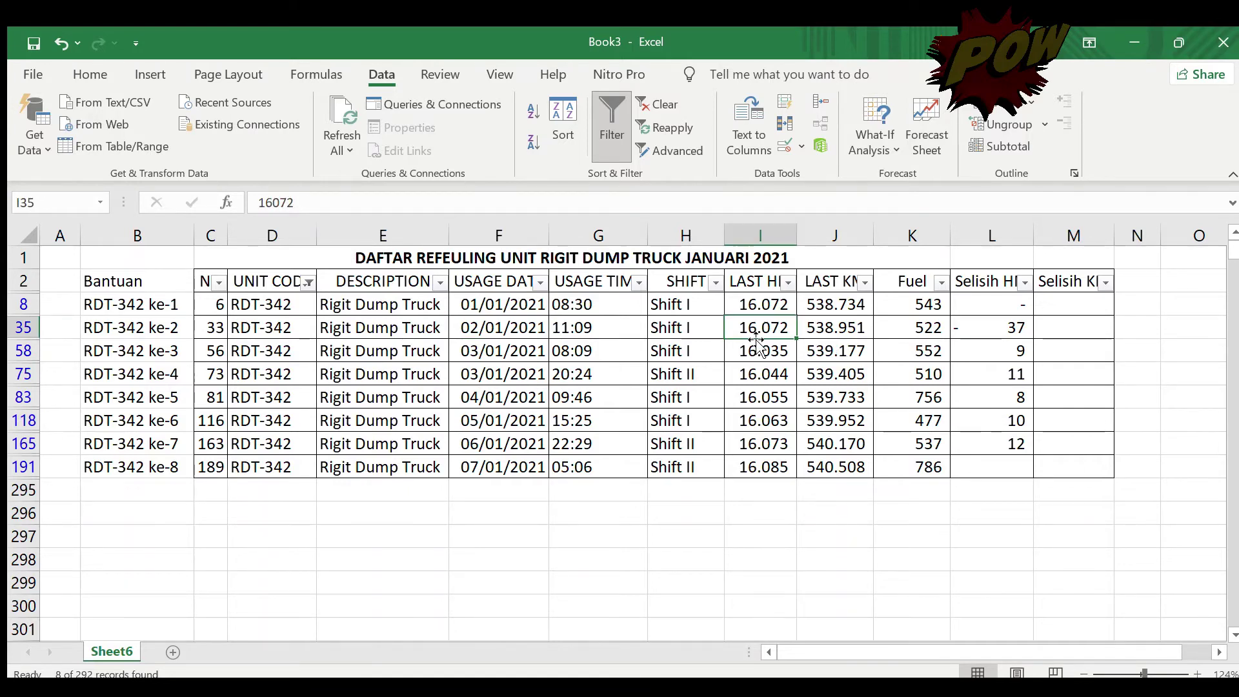
{"action": "left_click", "coordinate": [758, 342]}
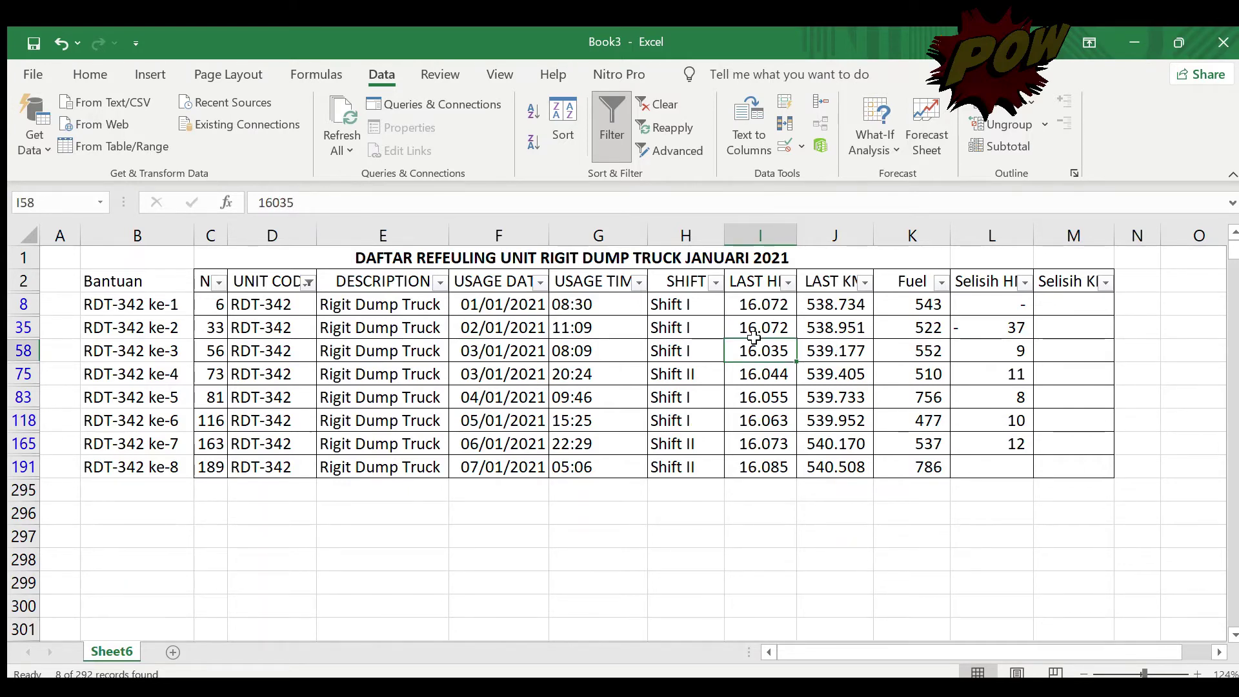
{"action": "key", "text": "Down"}
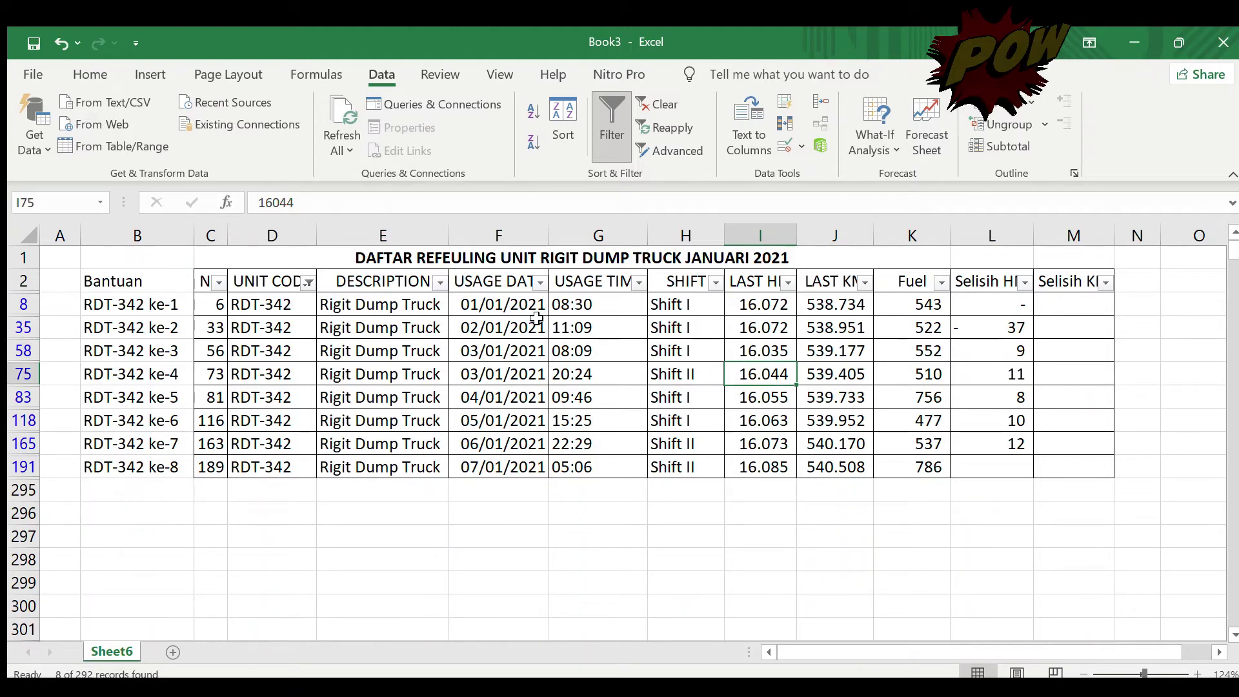
{"action": "key", "text": "Up"}
{"action": "key", "text": "Right"}
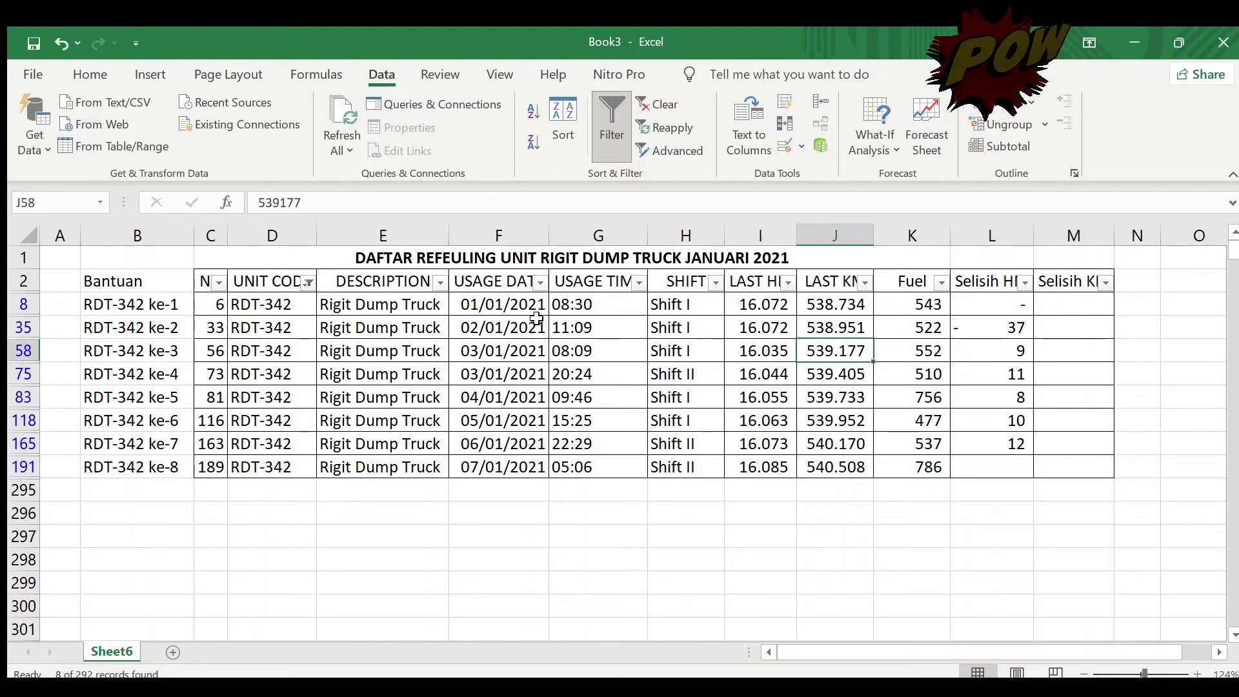
{"action": "key", "text": "Up"}
{"action": "key", "text": "Left"}
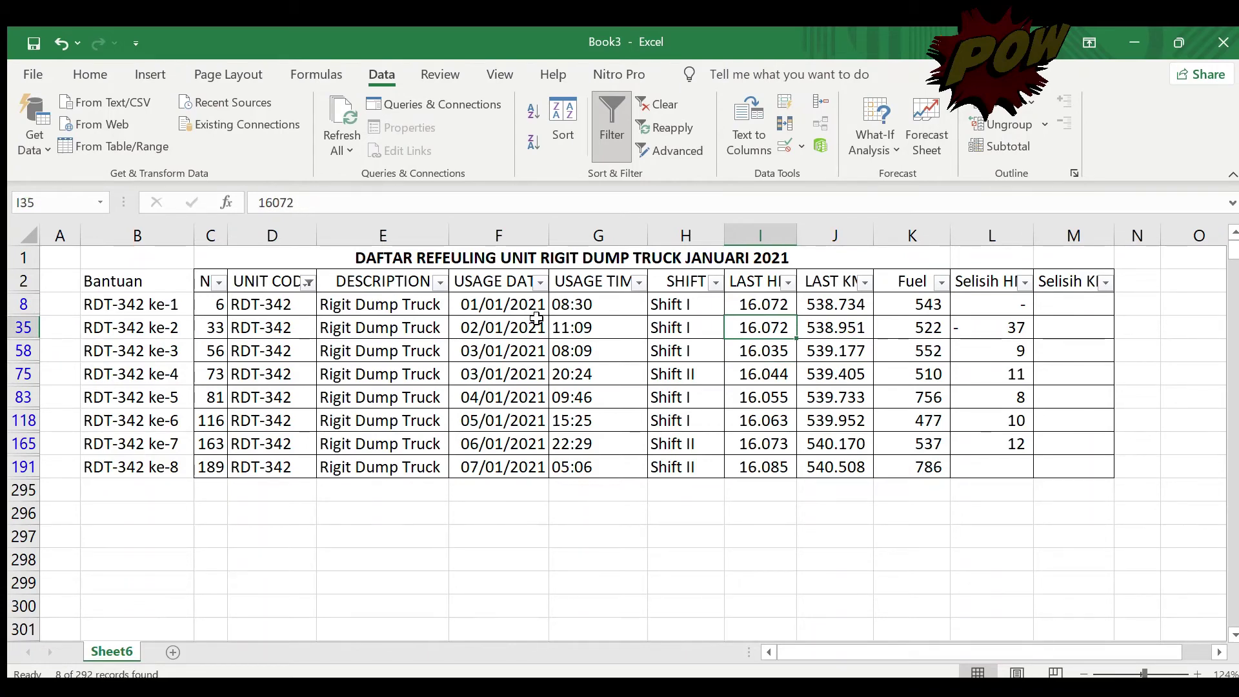
{"action": "key", "text": "Down"}
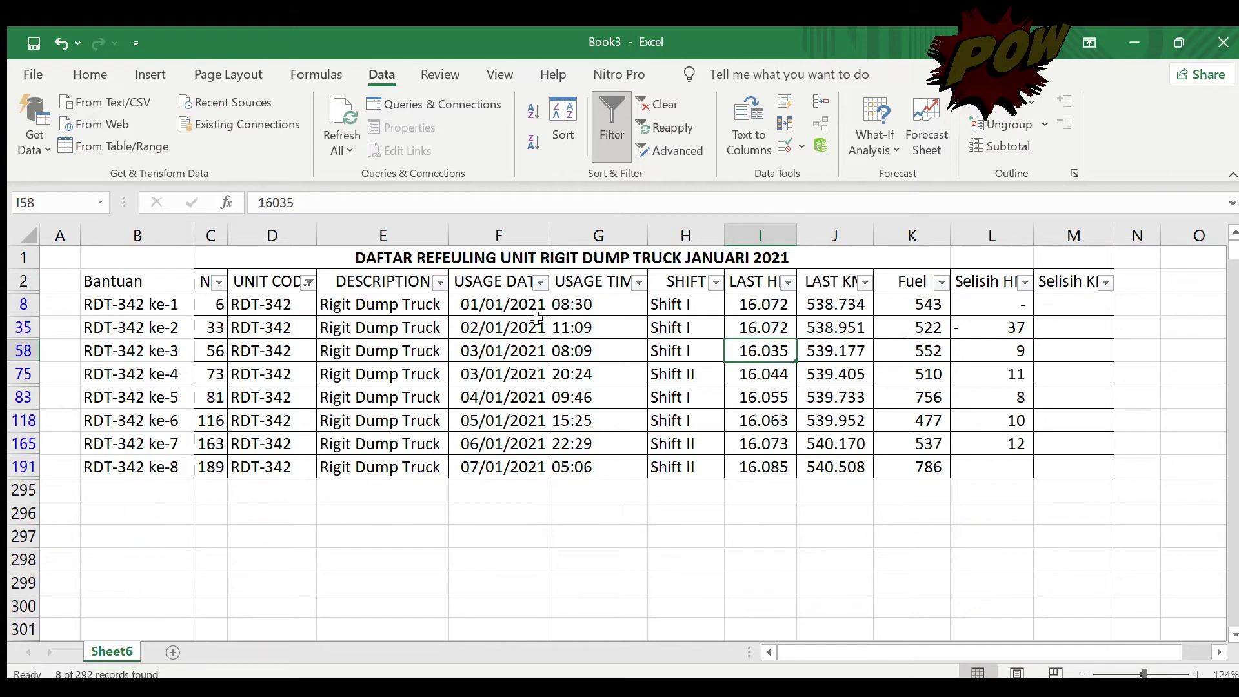
{"action": "key", "text": "Up"}
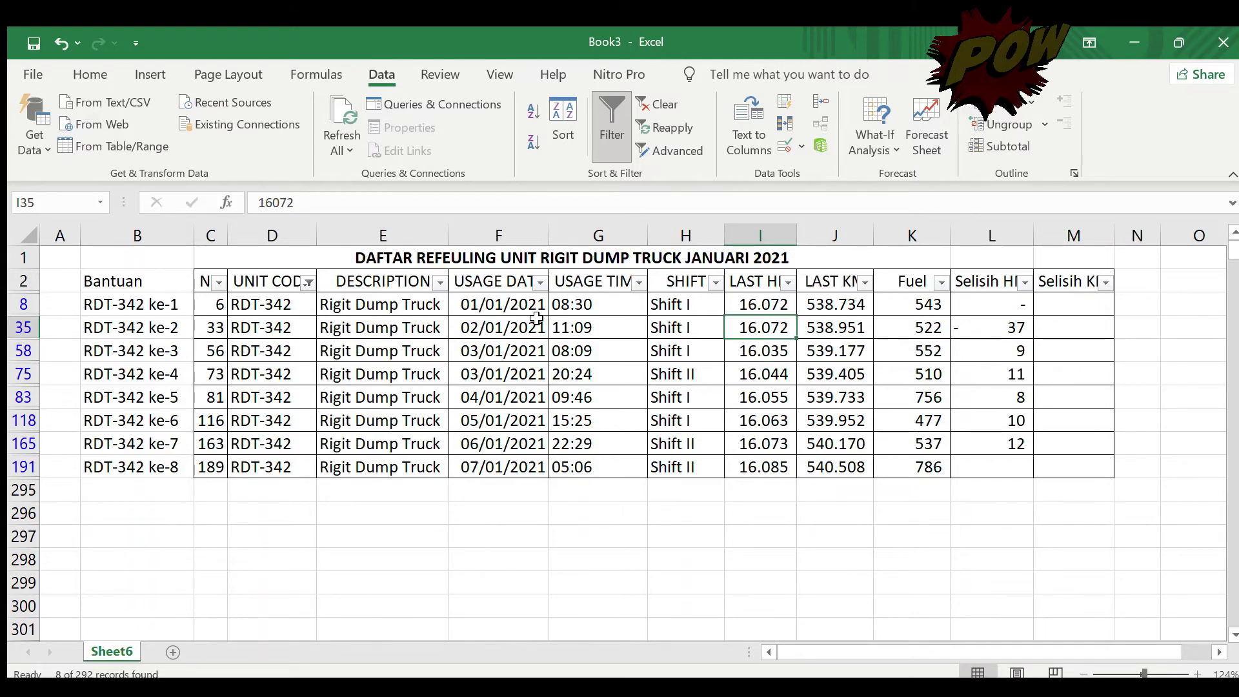
{"action": "key", "text": "Up"}
{"action": "key", "text": "Down"}
{"action": "key", "text": "Down"}
{"action": "key", "text": "Up"}
{"action": "key", "text": "Up"}
{"action": "key", "text": "Down"}
Correct the LAST HM reading of RDT-342's second refuelling in I35 to 16027.
{"action": "left_click", "coordinate": [302, 210]}
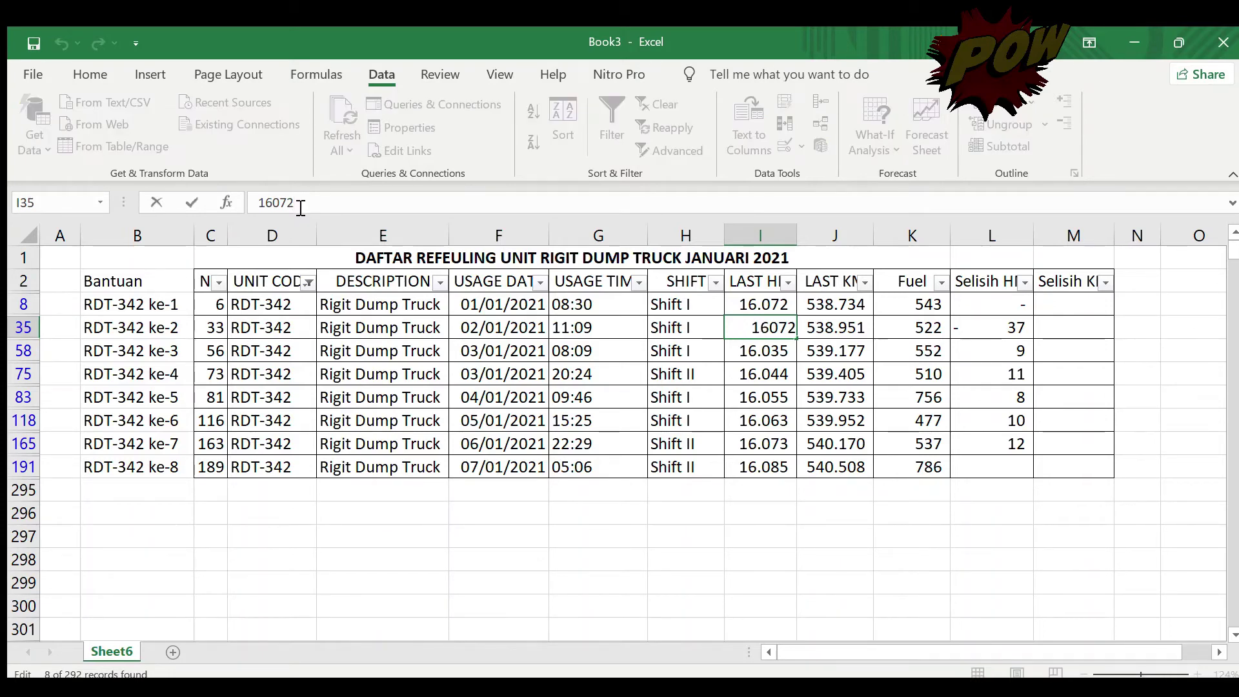
{"action": "key", "text": "BackSpace"}
{"action": "type", "text": "2"}
{"action": "key", "text": "Return"}
Correct the LAST HM reading of RDT-342's first refuelling in I8 to 16017.
{"action": "key", "text": "Up"}
{"action": "key", "text": "Up"}
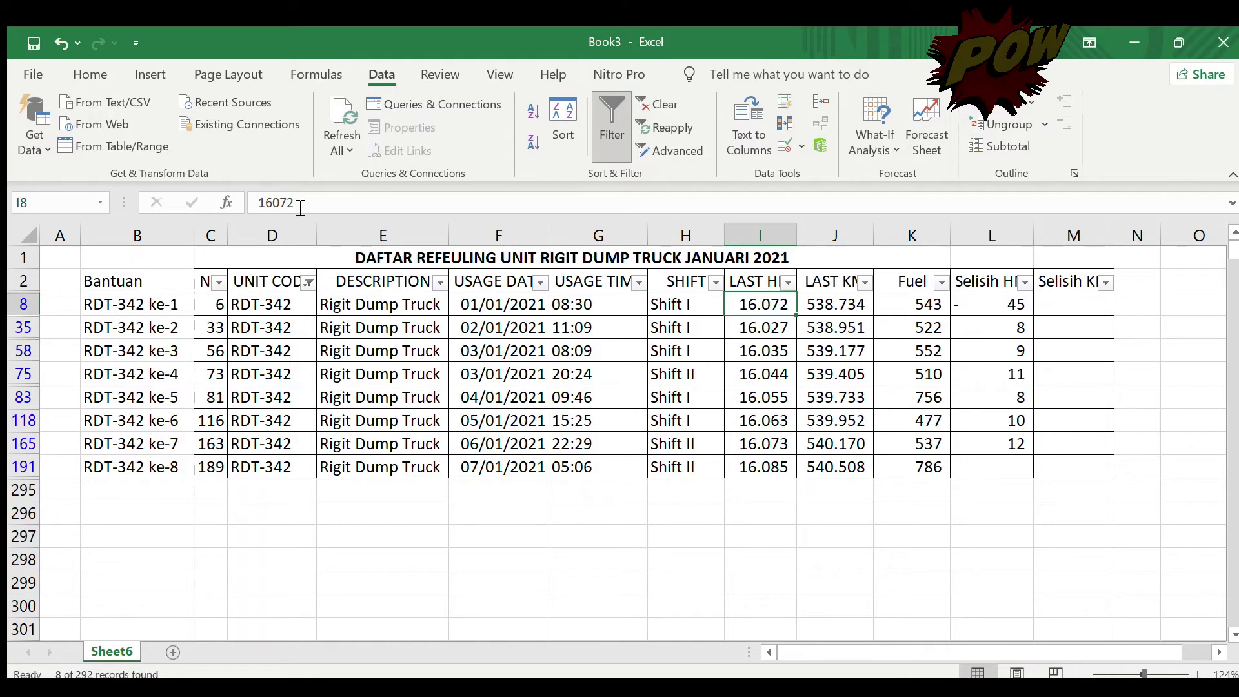
{"action": "left_click", "coordinate": [297, 209]}
{"action": "key", "text": "BackSpace"}
{"action": "key", "text": "BackSpace"}
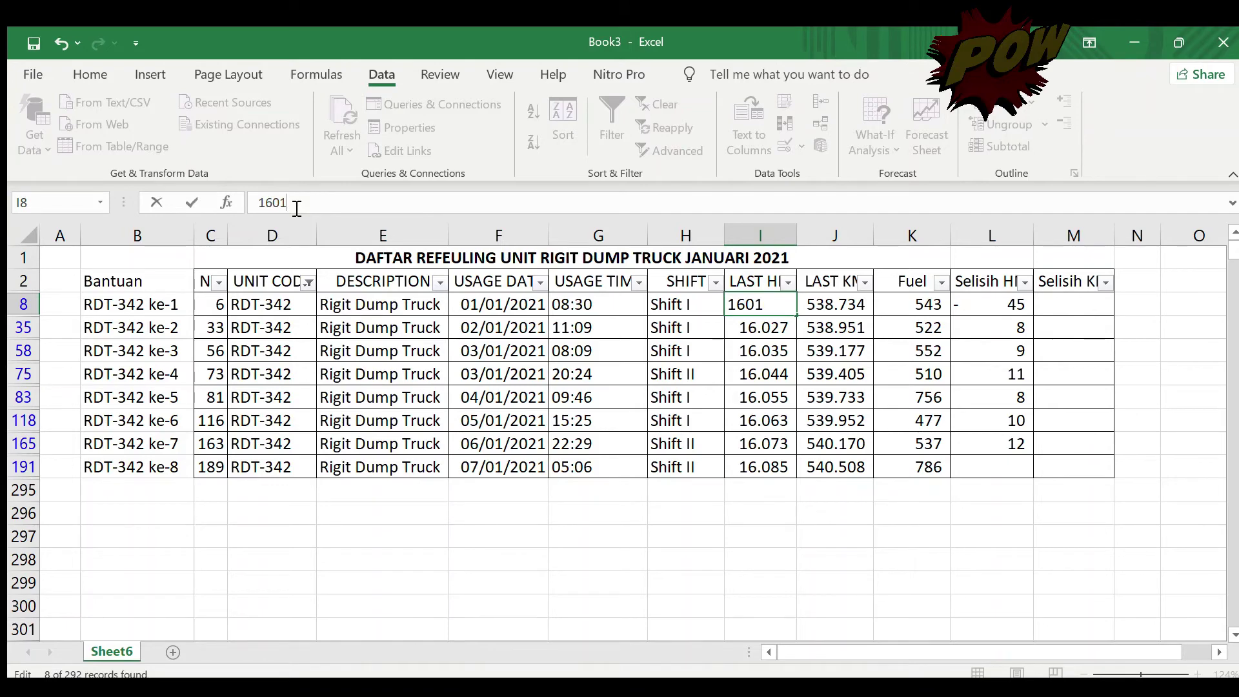
{"action": "type", "text": "7"}
{"action": "key", "text": "Return"}
{"action": "key", "text": "Return"}
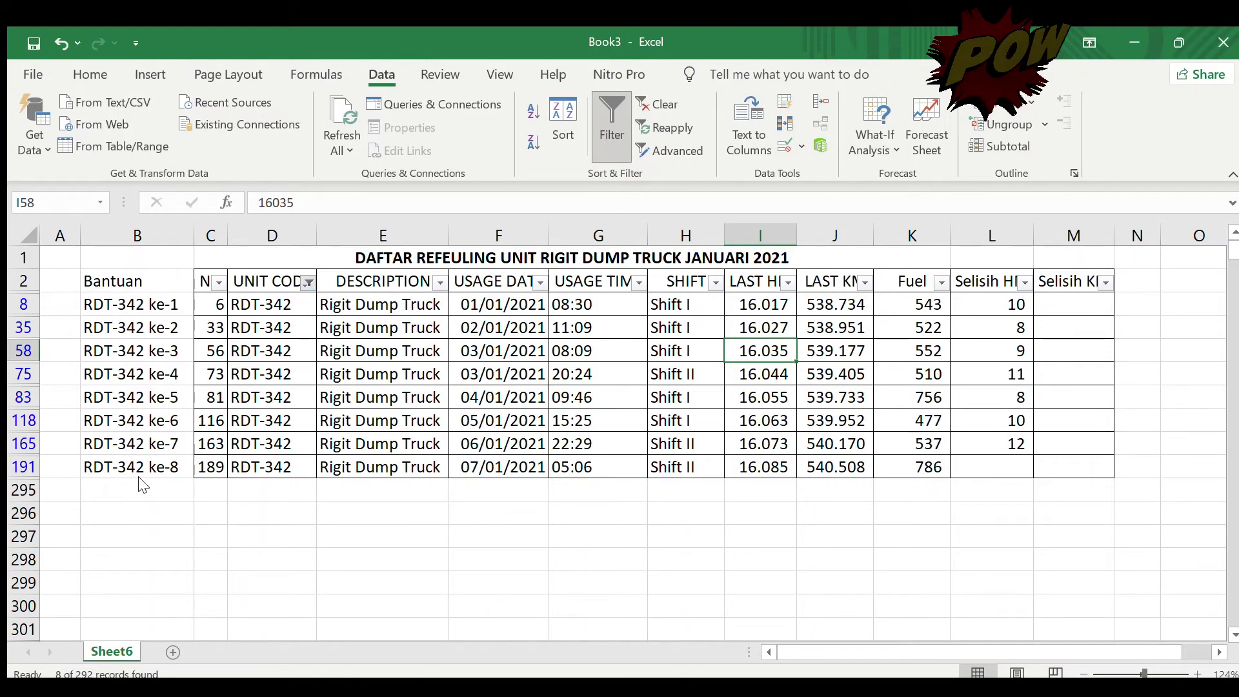
{"action": "double_click", "coordinate": [517, 397]}
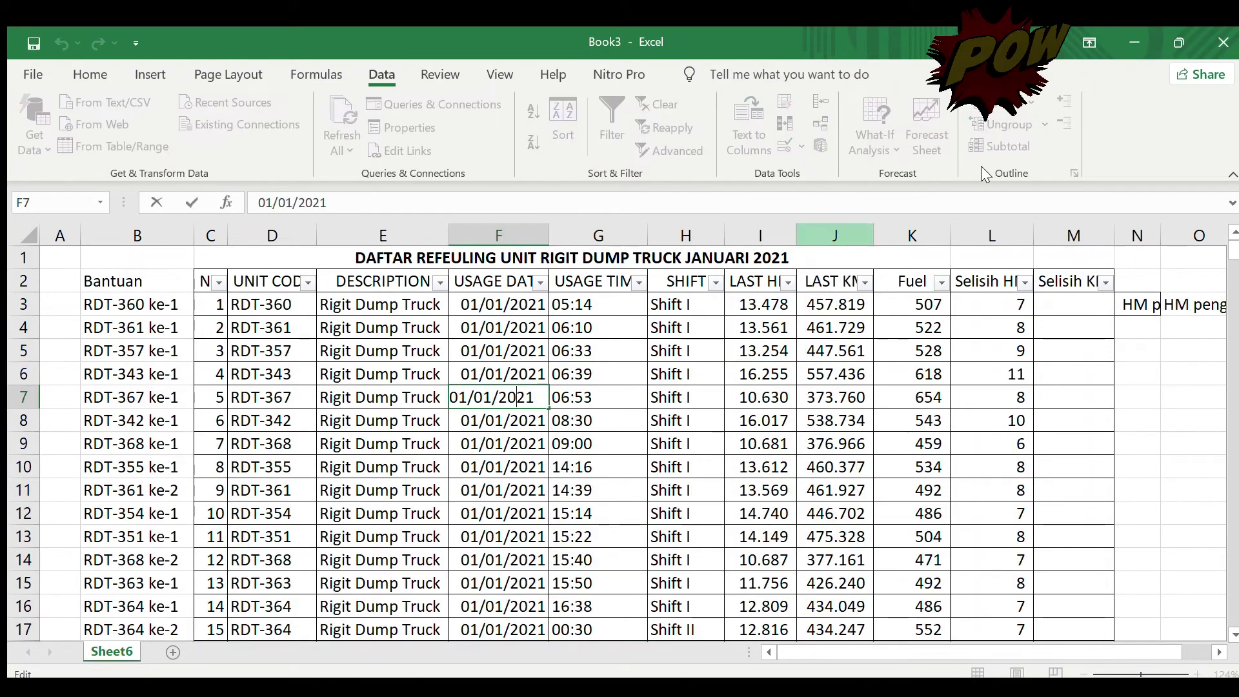
{"action": "key", "text": "Escape"}
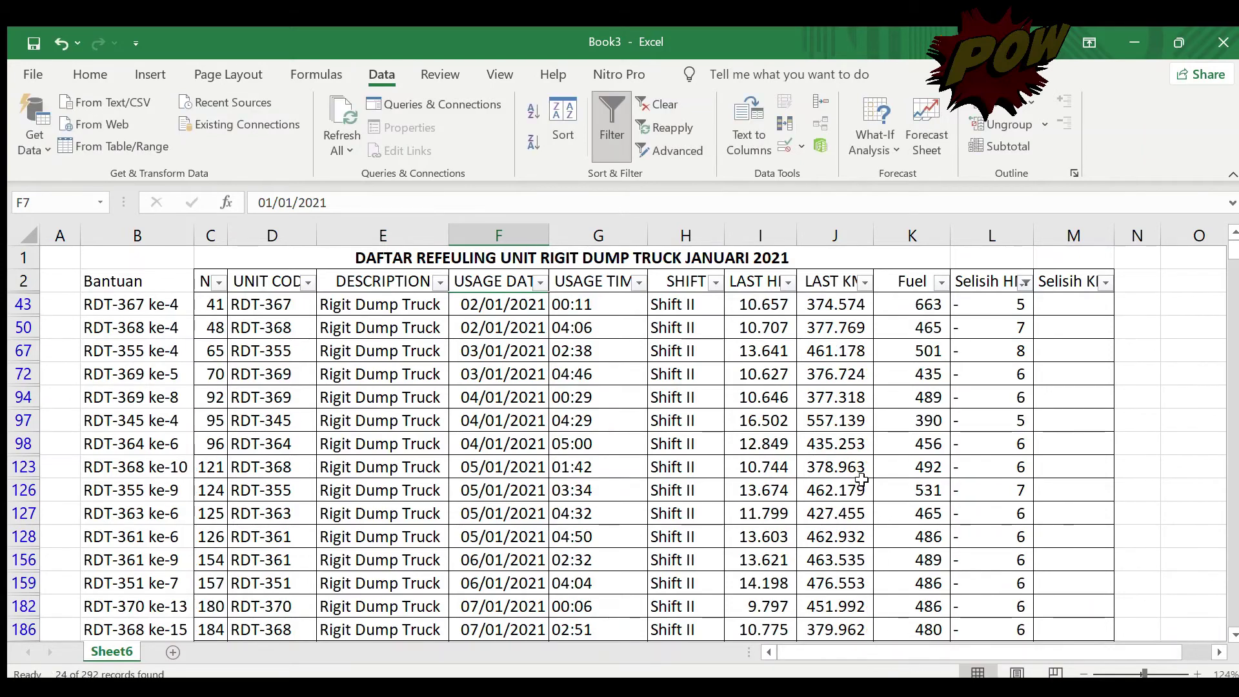
Look through the LAST HM readings of all refuellings listed with a negative Selisih HM, down to the end of the list.
{"action": "left_click", "coordinate": [864, 487]}
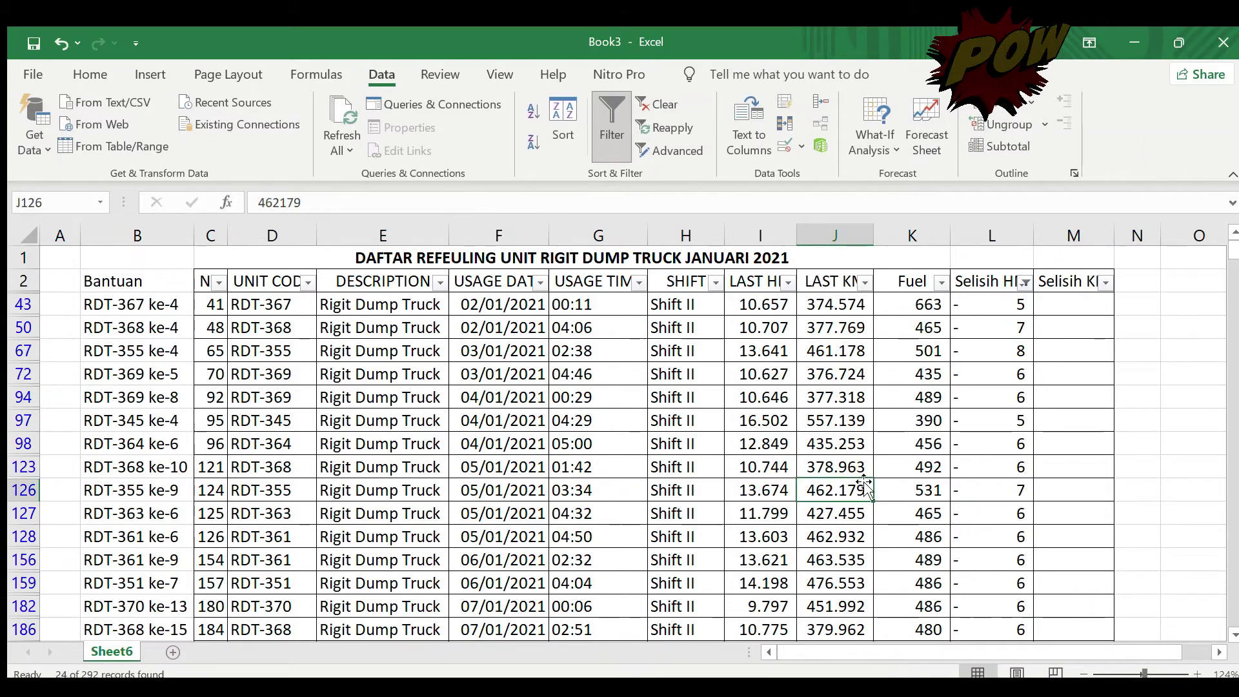
{"action": "left_click", "coordinate": [757, 445]}
{"action": "key", "text": "Down"}
{"action": "key", "text": "Down"}
{"action": "key", "text": "Down"}
{"action": "key", "text": "Down"}
{"action": "key", "text": "Down"}
{"action": "key", "text": "Down"}
{"action": "key", "text": "Down"}
{"action": "key", "text": "Down"}
{"action": "key", "text": "Down"}
{"action": "key", "text": "Down"}
{"action": "key", "text": "Down"}
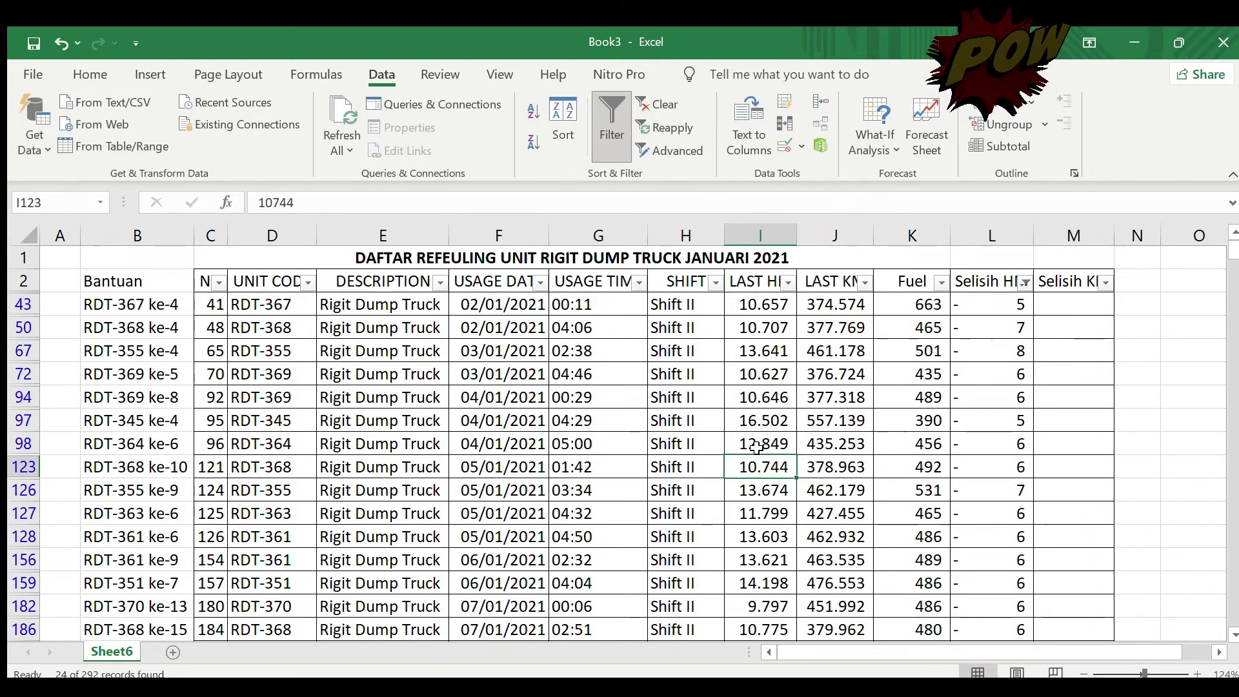
{"action": "key", "text": "Down"}
{"action": "key", "text": "Down"}
{"action": "key", "text": "Down"}
{"action": "key", "text": "Down"}
{"action": "key", "text": "Down"}
{"action": "key", "text": "Down"}
{"action": "key", "text": "Down"}
{"action": "key", "text": "Down"}
{"action": "key", "text": "Down"}
{"action": "key", "text": "Down"}
{"action": "key", "text": "Down"}
{"action": "key", "text": "Down"}
{"action": "key", "text": "Down"}
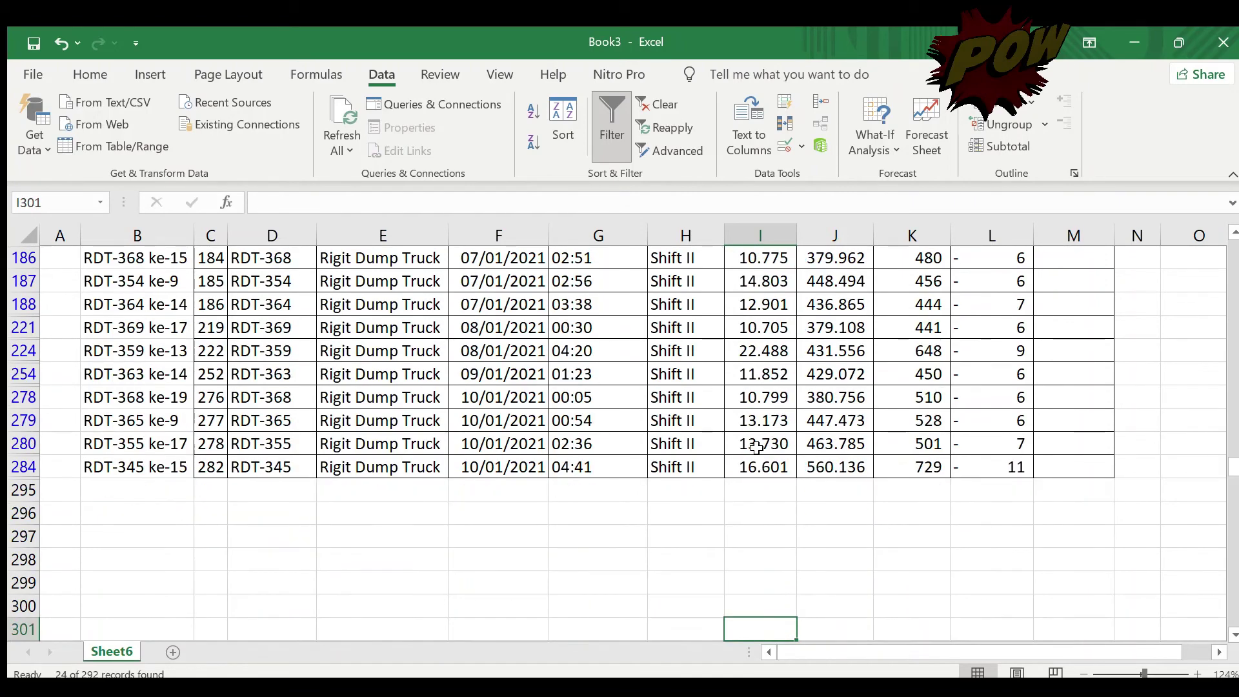
{"action": "key", "text": "Up"}
{"action": "key", "text": "Up"}
{"action": "key", "text": "Up"}
{"action": "key", "text": "Up"}
{"action": "key", "text": "Up"}
{"action": "key", "text": "Up"}
{"action": "key", "text": "Up"}
{"action": "key", "text": "Up"}
{"action": "key", "text": "Up"}
{"action": "key", "text": "Up"}
{"action": "key", "text": "Up"}
{"action": "key", "text": "Up"}
{"action": "key", "text": "Up"}
{"action": "key", "text": "Up"}
{"action": "key", "text": "Up"}
{"action": "key", "text": "Up"}
{"action": "key", "text": "Up"}
{"action": "key", "text": "Up"}
{"action": "key", "text": "Up"}
{"action": "key", "text": "Up"}
{"action": "key", "text": "Up"}
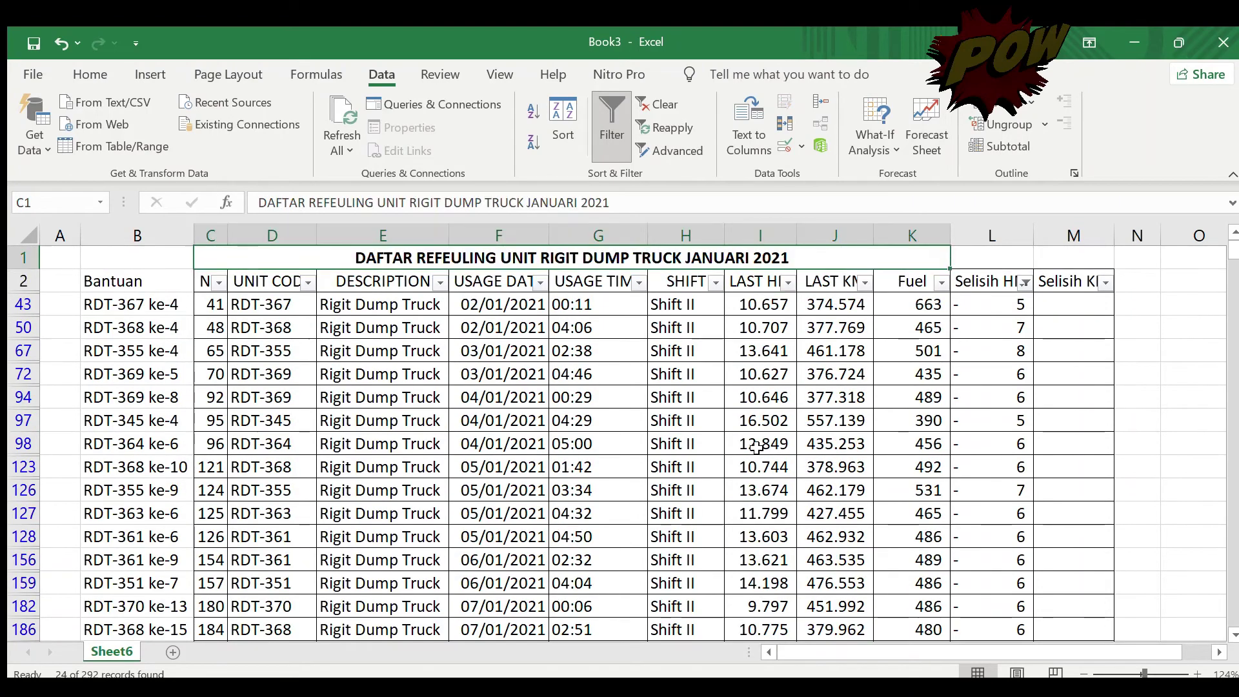
{"action": "key", "text": "Down"}
{"action": "key", "text": "Down"}
{"action": "key", "text": "Down"}
{"action": "key", "text": "Down"}
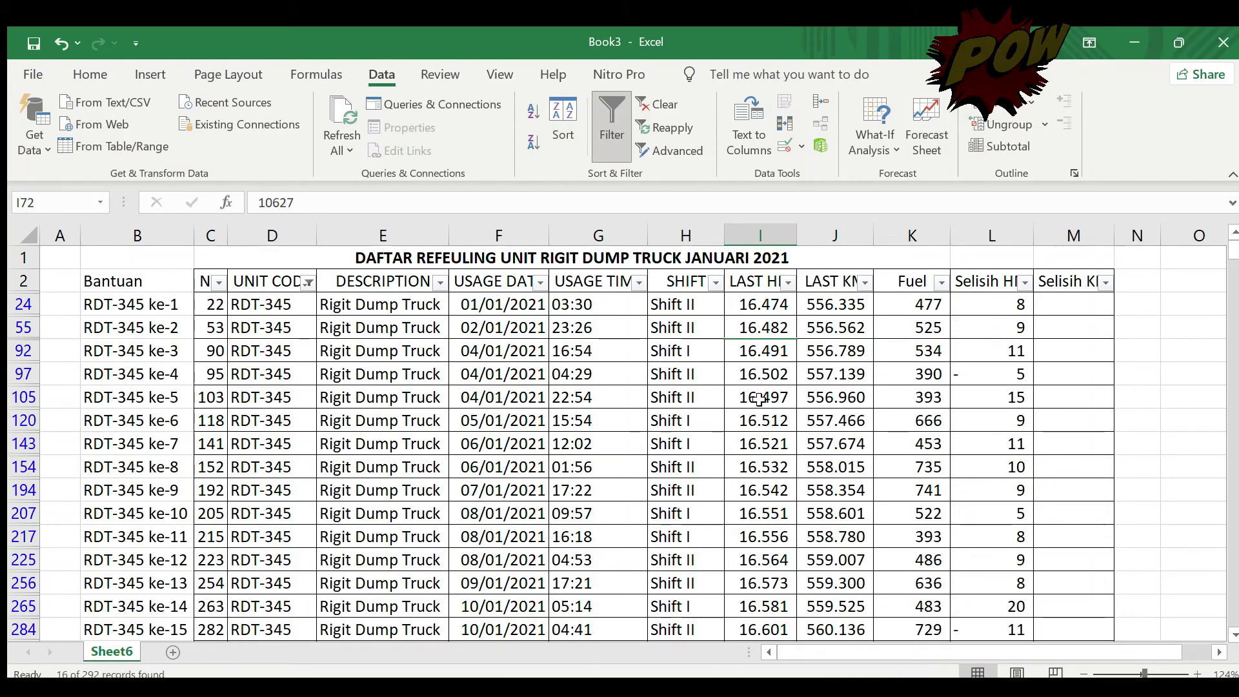
Compare the LAST HM readings of RDT-345's fourth, fifth and following refuellings to find the entries in the wrong order.
{"action": "left_click", "coordinate": [759, 398]}
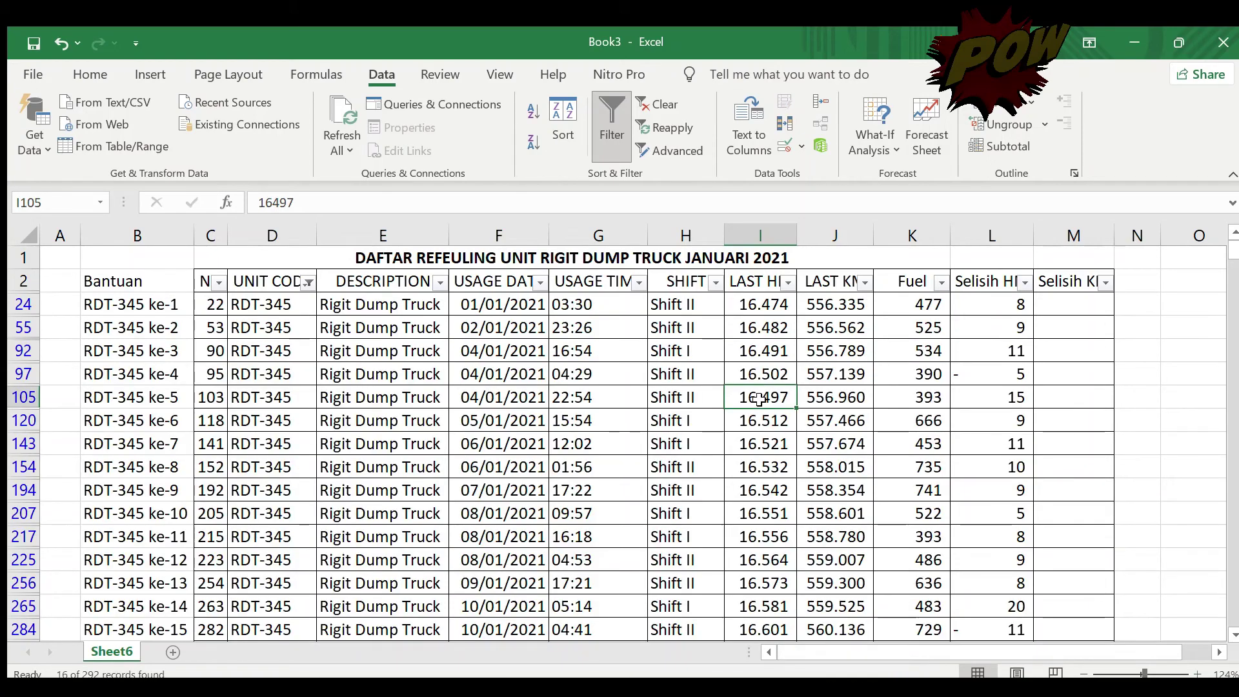
{"action": "key", "text": "Down"}
{"action": "key", "text": "Down"}
{"action": "key", "text": "Up"}
{"action": "key", "text": "Up"}
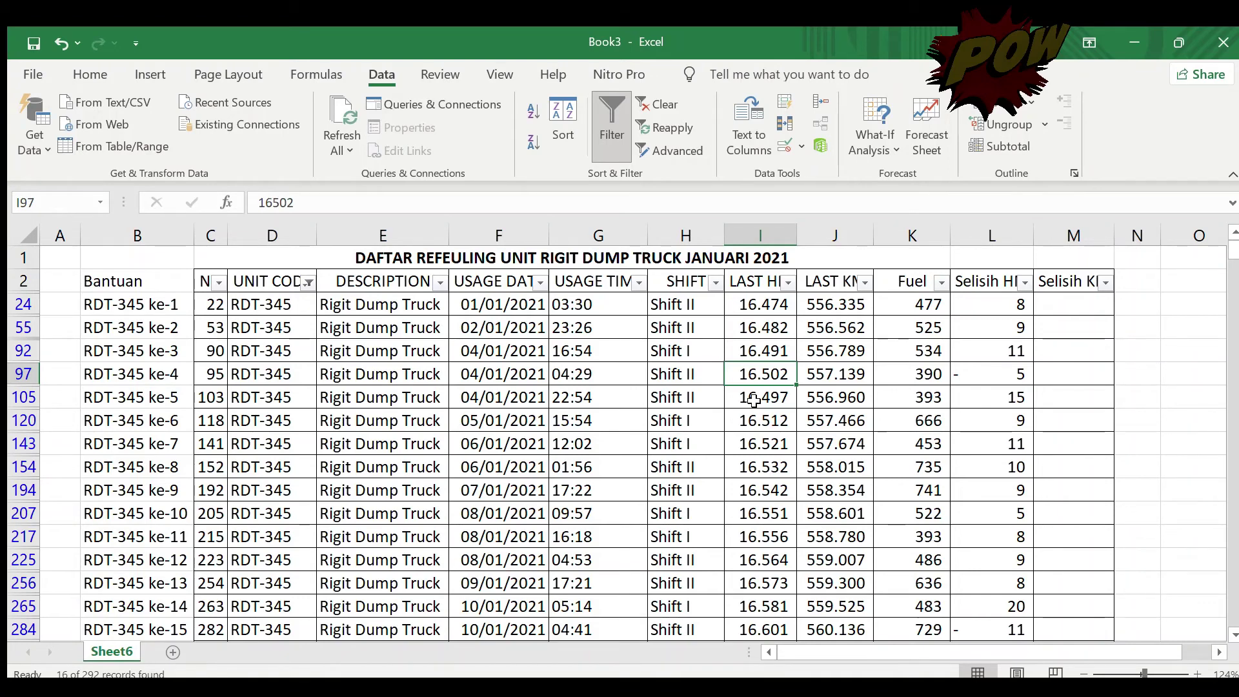
Copy the LAST HM and LAST KM readings of RDT-345's fifth refuelling from I105:J105 to the spare cells O105:P105.
{"action": "left_click", "coordinate": [754, 401]}
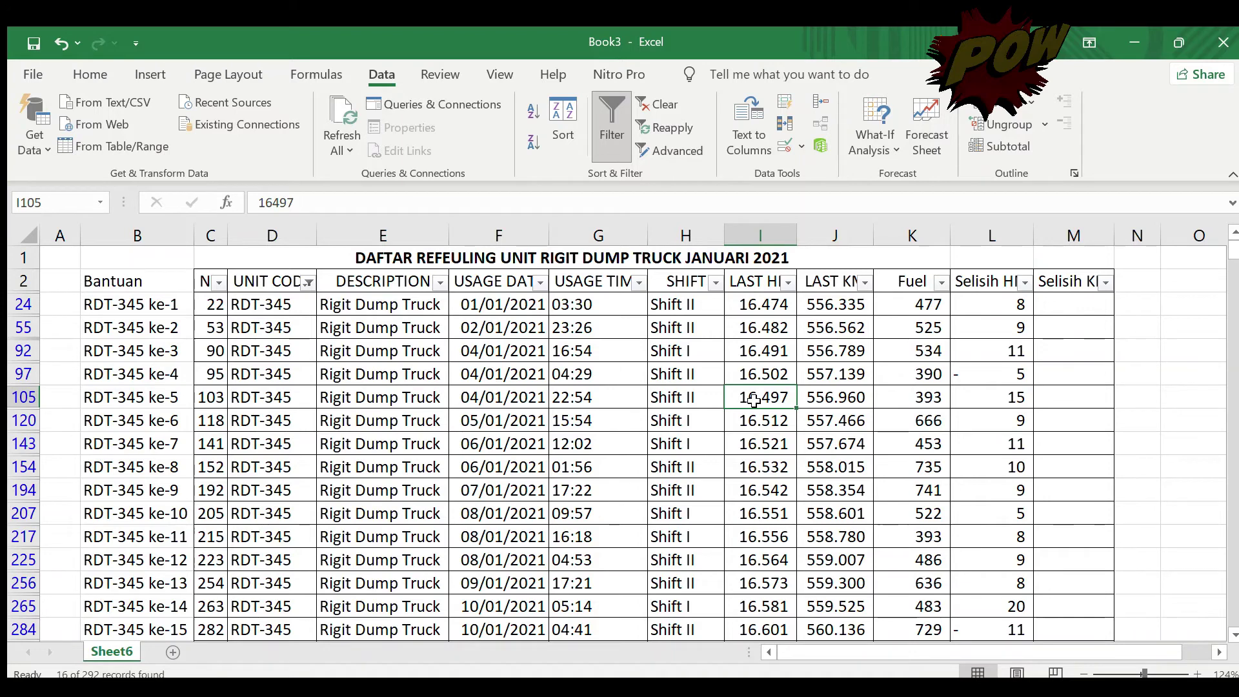
{"action": "key", "text": "shift+Right"}
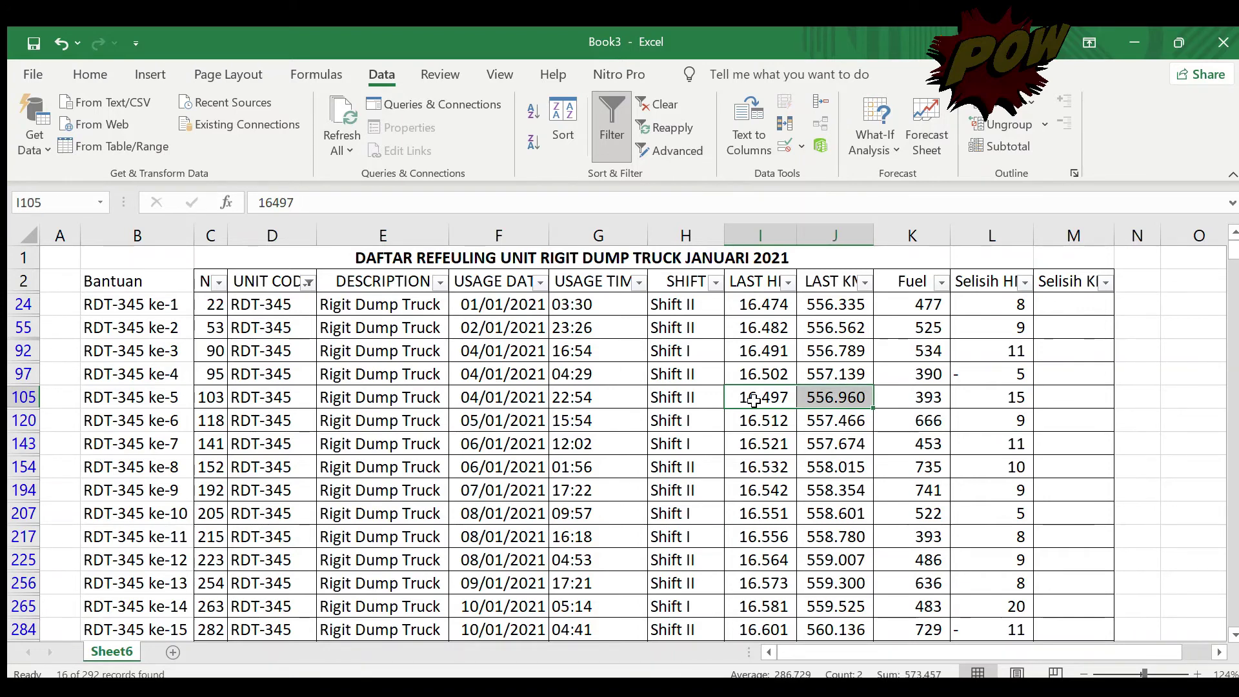
{"action": "key", "text": "ctrl+c"}
{"action": "key", "text": "Right"}
{"action": "key", "text": "Right"}
{"action": "key", "text": "Right"}
{"action": "key", "text": "Right"}
{"action": "key", "text": "Right"}
{"action": "key", "text": "Right"}
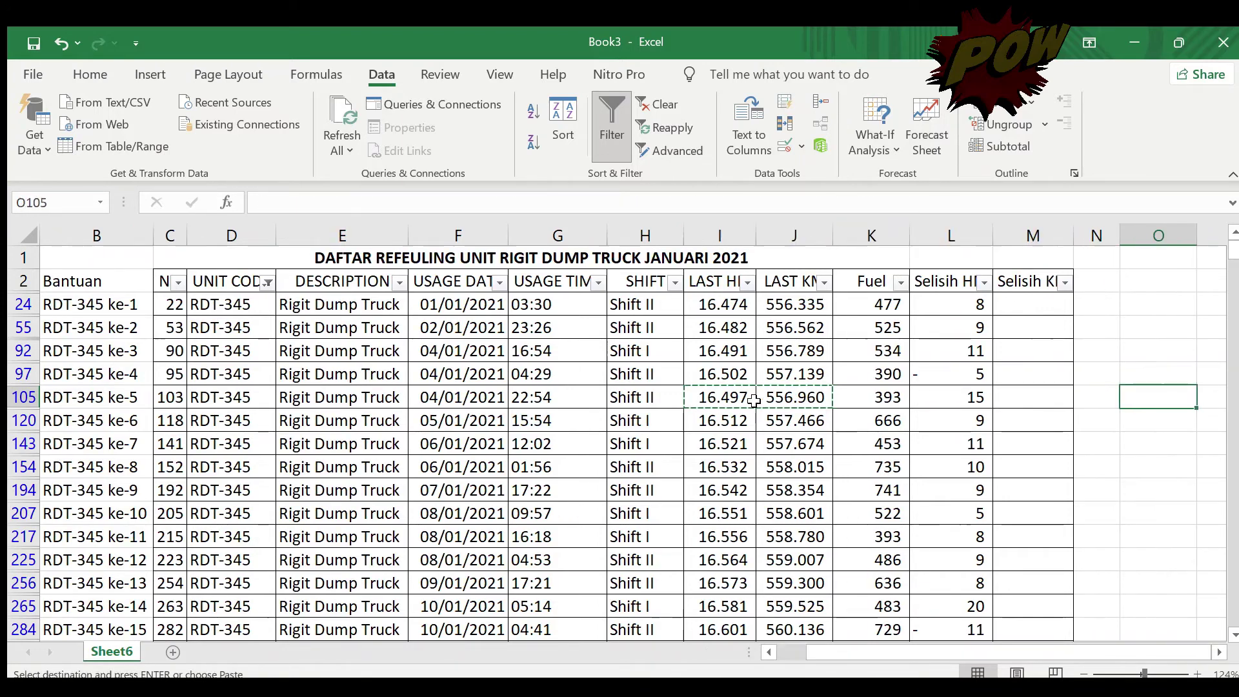
{"action": "key", "text": "ctrl+v"}
{"action": "key", "text": "Escape"}
Overwrite the readings of RDT-345's fifth refuelling in I105:J105 with a copy of the fourth refuelling's readings from I97:J97.
{"action": "key", "text": "Left"}
{"action": "key", "text": "Left"}
{"action": "key", "text": "Left"}
{"action": "key", "text": "Left"}
{"action": "key", "text": "Left"}
{"action": "key", "text": "Left"}
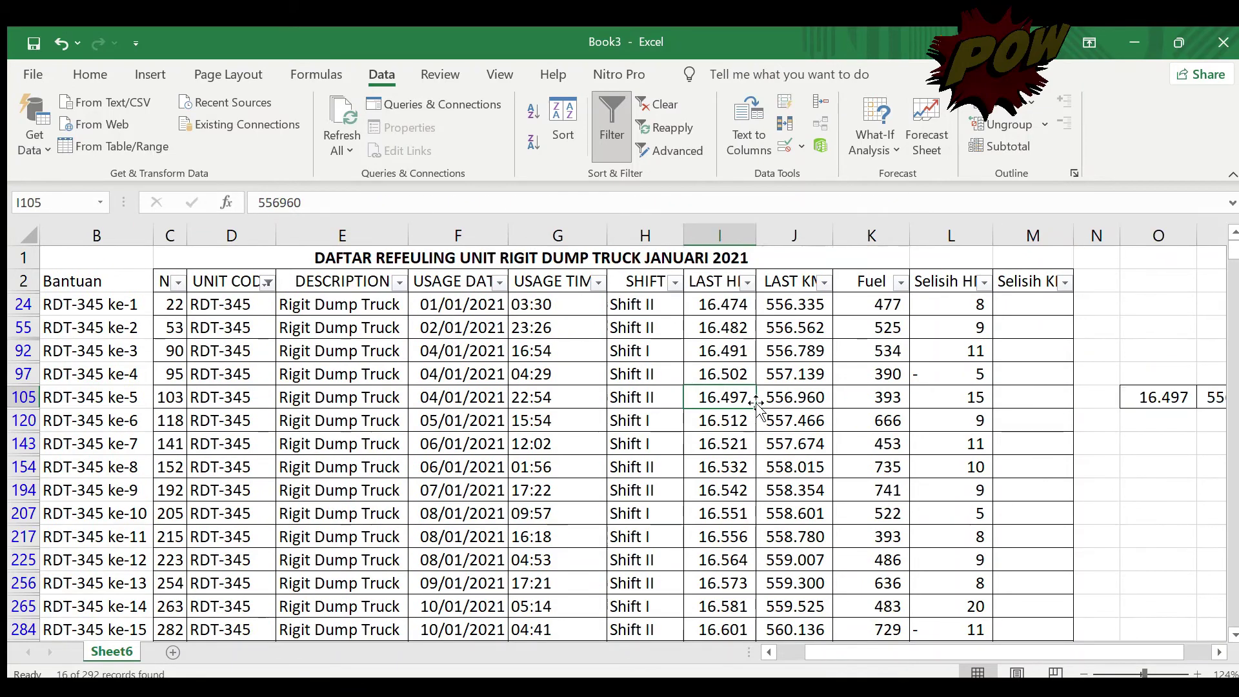
{"action": "key", "text": "Up"}
{"action": "key", "text": "shift+Right"}
{"action": "key", "text": "ctrl+c"}
{"action": "key", "text": "Down"}
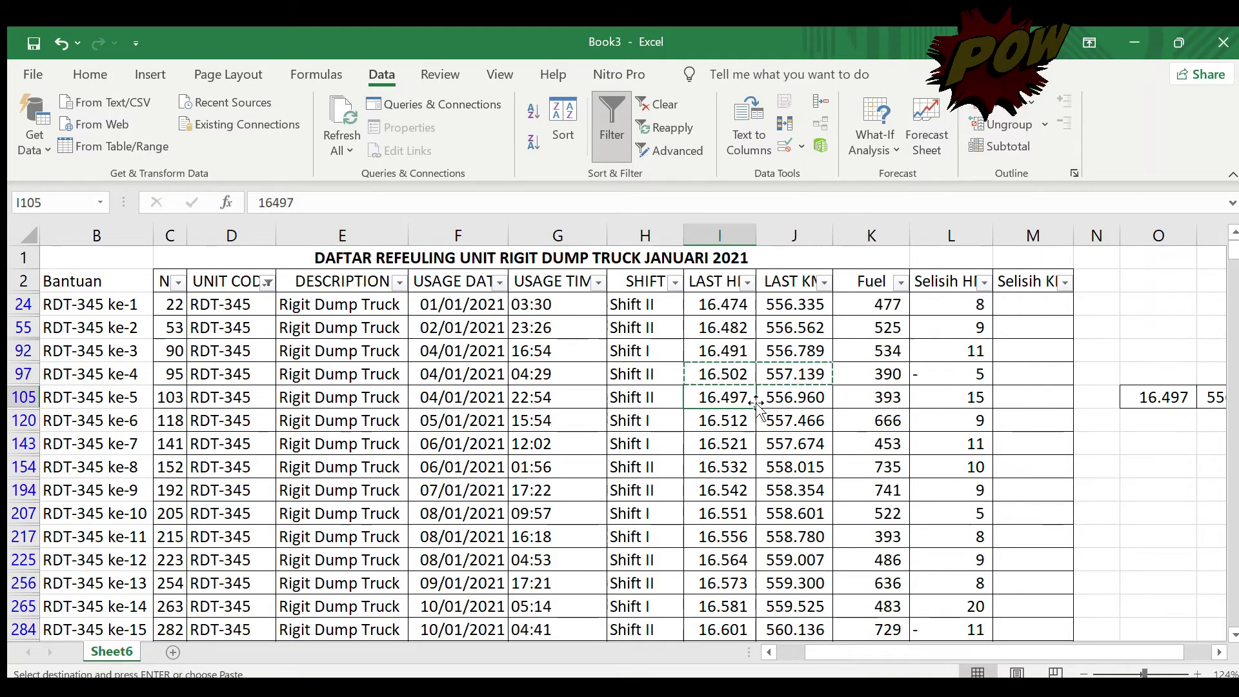
{"action": "key", "text": "ctrl+v"}
{"action": "key", "text": "Escape"}
Copy the stored readings from O105:P105 into LAST HM and LAST KM of RDT-345's fourth refuelling in I97:J97.
{"action": "key", "text": "Right"}
{"action": "key", "text": "Right"}
{"action": "key", "text": "Right"}
{"action": "key", "text": "Right"}
{"action": "key", "text": "Right"}
{"action": "key", "text": "Right"}
{"action": "key", "text": "Right"}
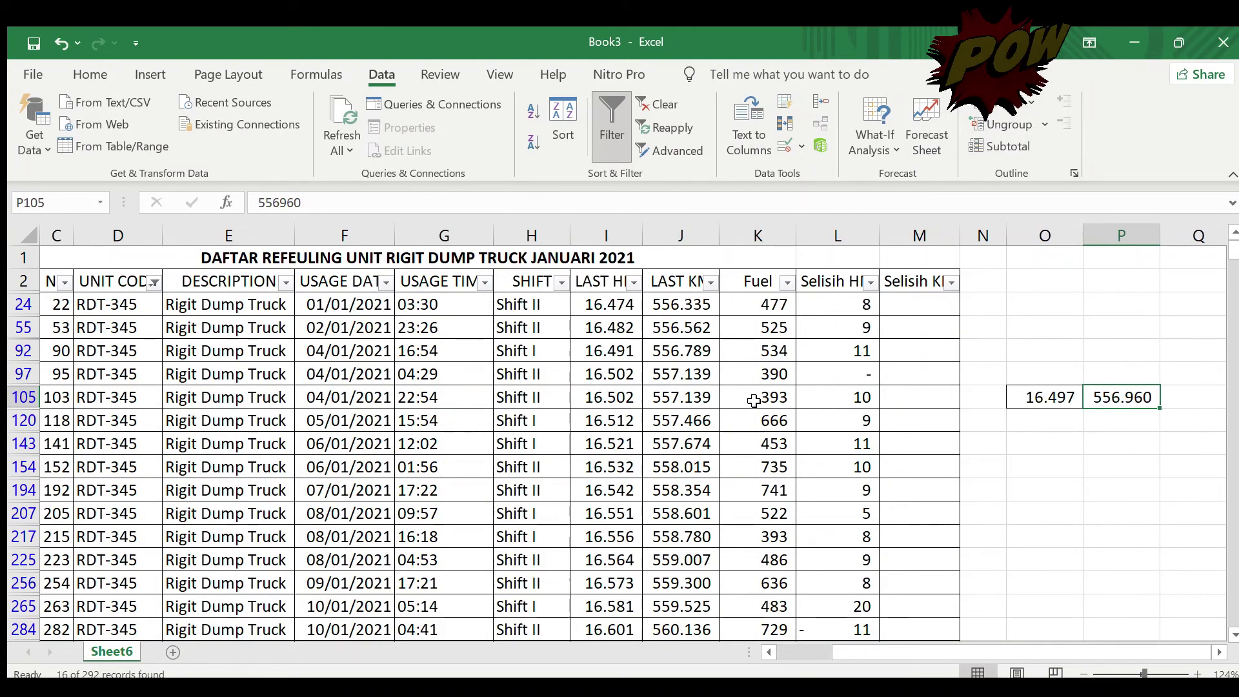
{"action": "key", "text": "Left"}
{"action": "key", "text": "shift+Right"}
{"action": "key", "text": "ctrl+c"}
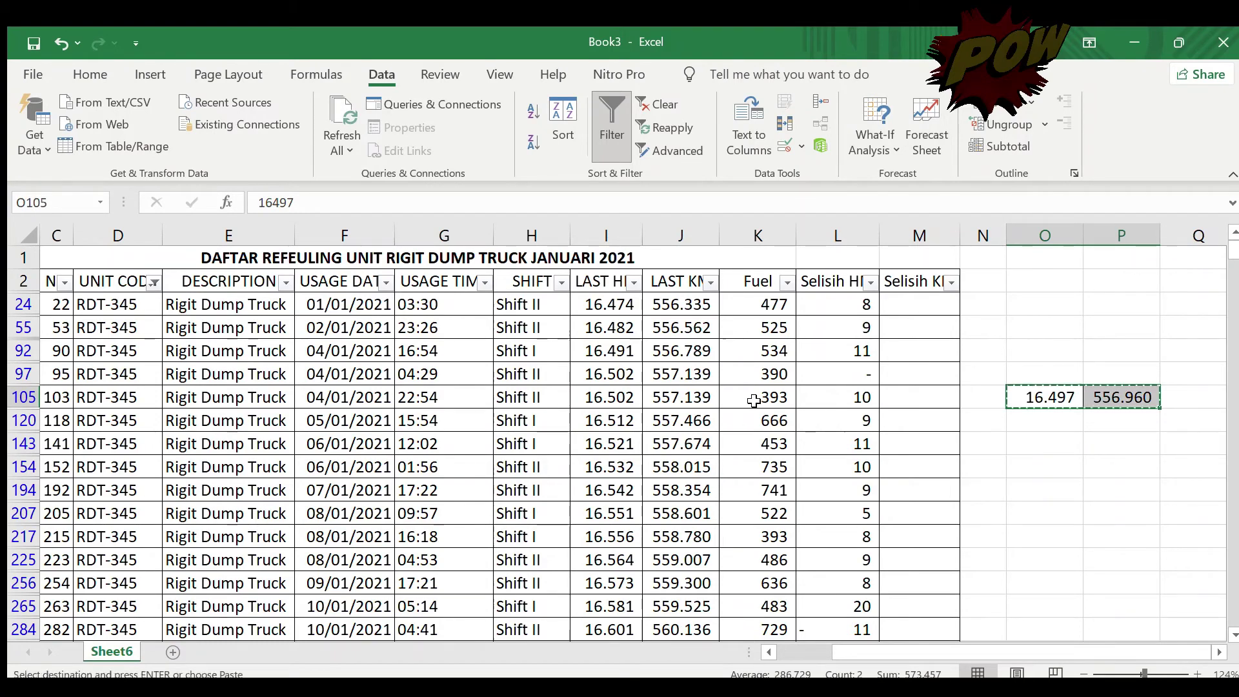
{"action": "key", "text": "Left"}
{"action": "key", "text": "Left"}
{"action": "key", "text": "Left"}
{"action": "key", "text": "Left"}
{"action": "key", "text": "Left"}
{"action": "key", "text": "Left"}
{"action": "key", "text": "Left"}
{"action": "key", "text": "Up"}
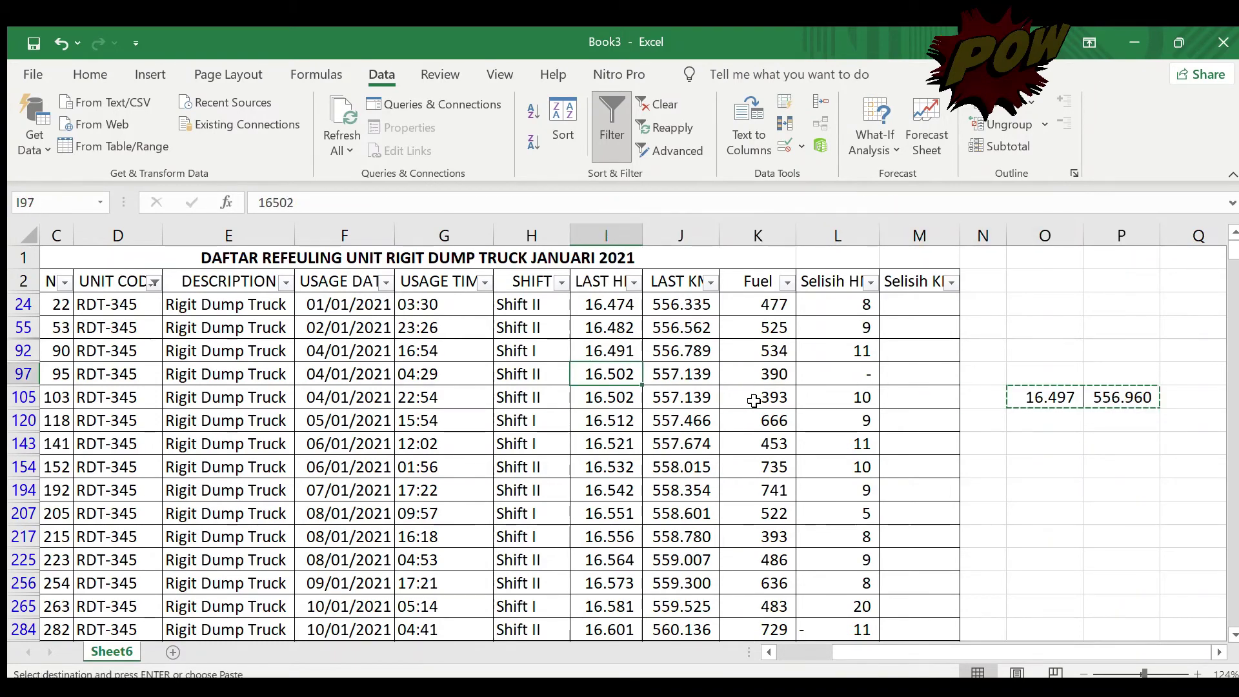
{"action": "key", "text": "ctrl+v"}
{"action": "key", "text": "Escape"}
Delete the temporary readings in O105:P105 and clear the RDT-345 filter to show all refuelling records.
{"action": "key", "text": "Right"}
{"action": "key", "text": "Right"}
{"action": "key", "text": "Right"}
{"action": "key", "text": "Right"}
{"action": "key", "text": "Right"}
{"action": "key", "text": "Right"}
{"action": "key", "text": "Right"}
{"action": "key", "text": "Left"}
{"action": "key", "text": "Left"}
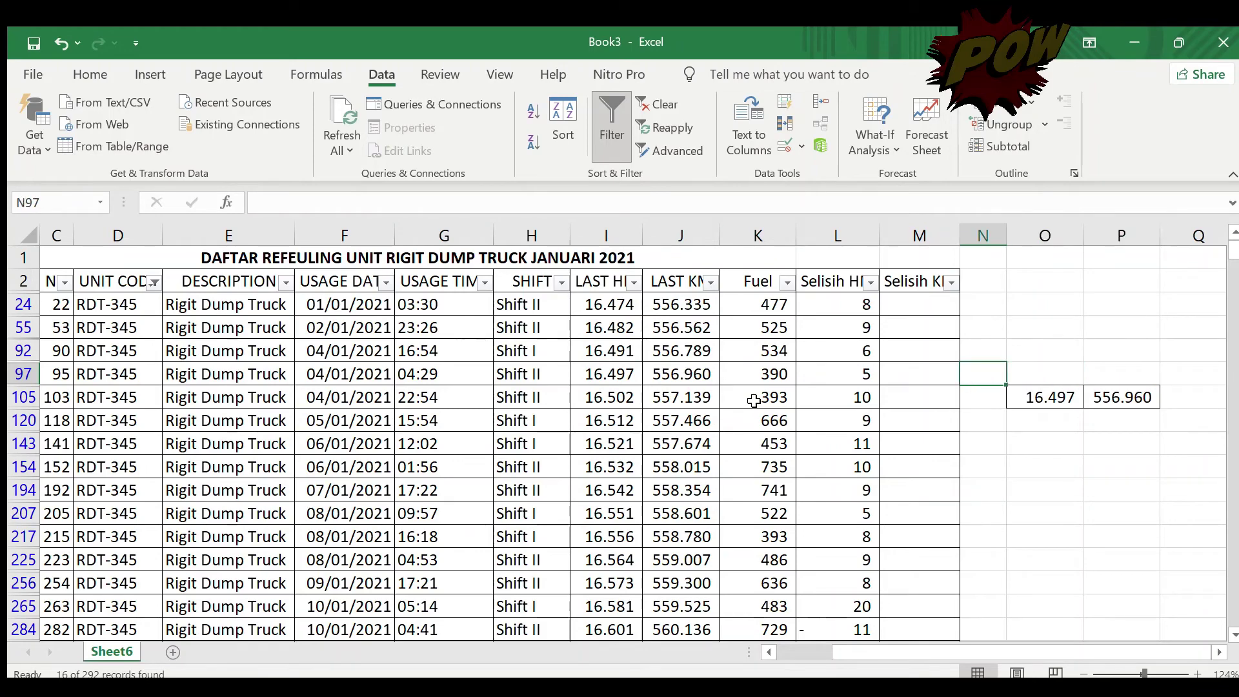
{"action": "key", "text": "Down"}
{"action": "key", "text": "shift+Right"}
{"action": "key", "text": "shift+Right"}
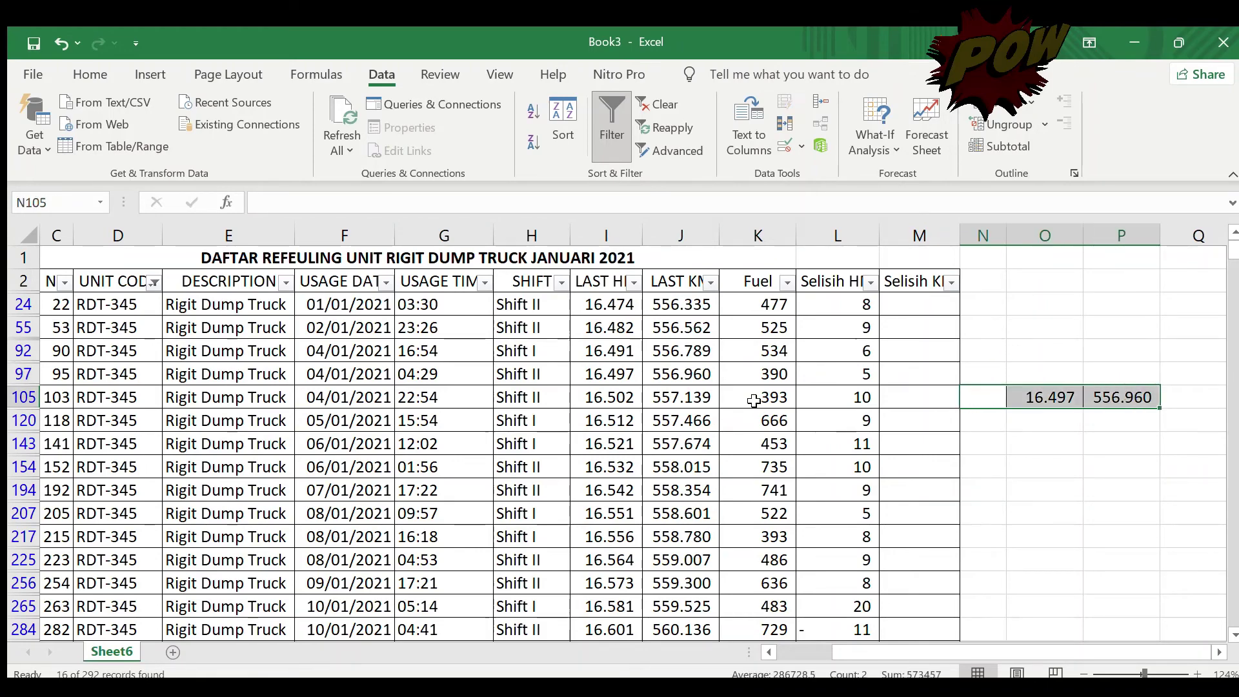
{"action": "key", "text": "Delete"}
{"action": "key", "text": "Left"}
{"action": "key", "text": "Left"}
{"action": "key", "text": "Left"}
{"action": "key", "text": "Left"}
{"action": "key", "text": "Left"}
{"action": "key", "text": "Left"}
{"action": "key", "text": "Left"}
{"action": "key", "text": "Left"}
{"action": "key", "text": "Left"}
{"action": "key", "text": "Left"}
{"action": "key", "text": "Left"}
{"action": "key", "text": "Left"}
{"action": "key", "text": "Left"}
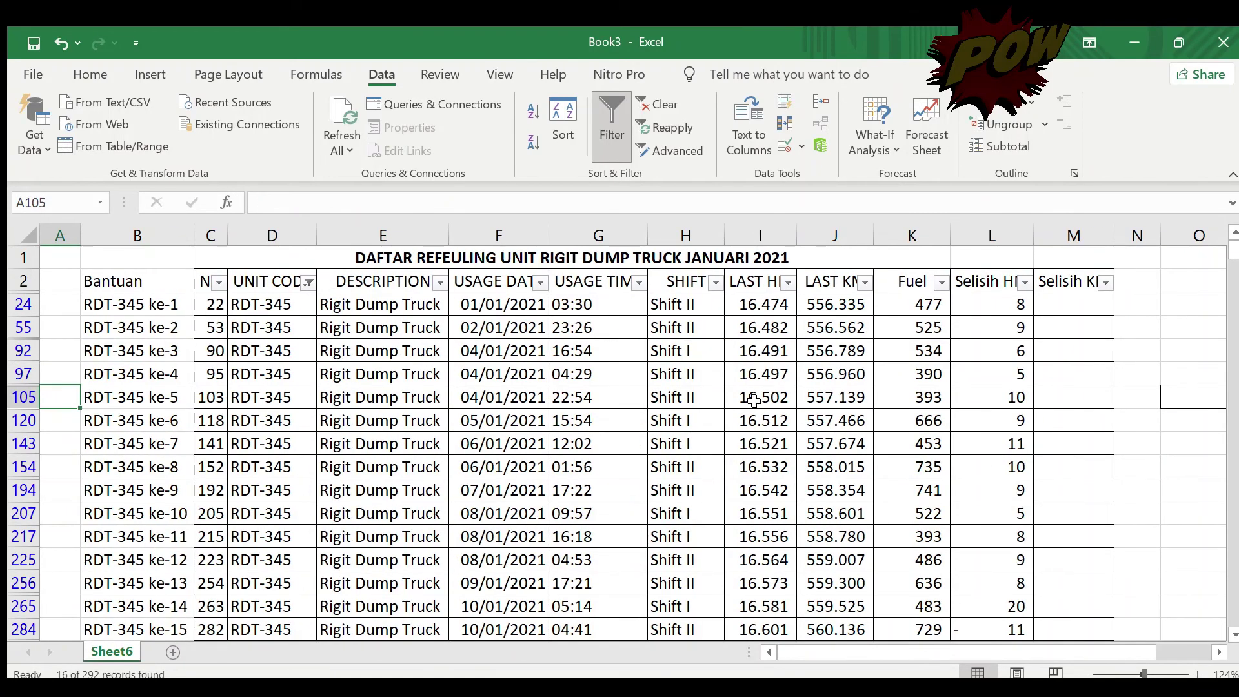
{"action": "key", "text": "Right"}
{"action": "key", "text": "Right"}
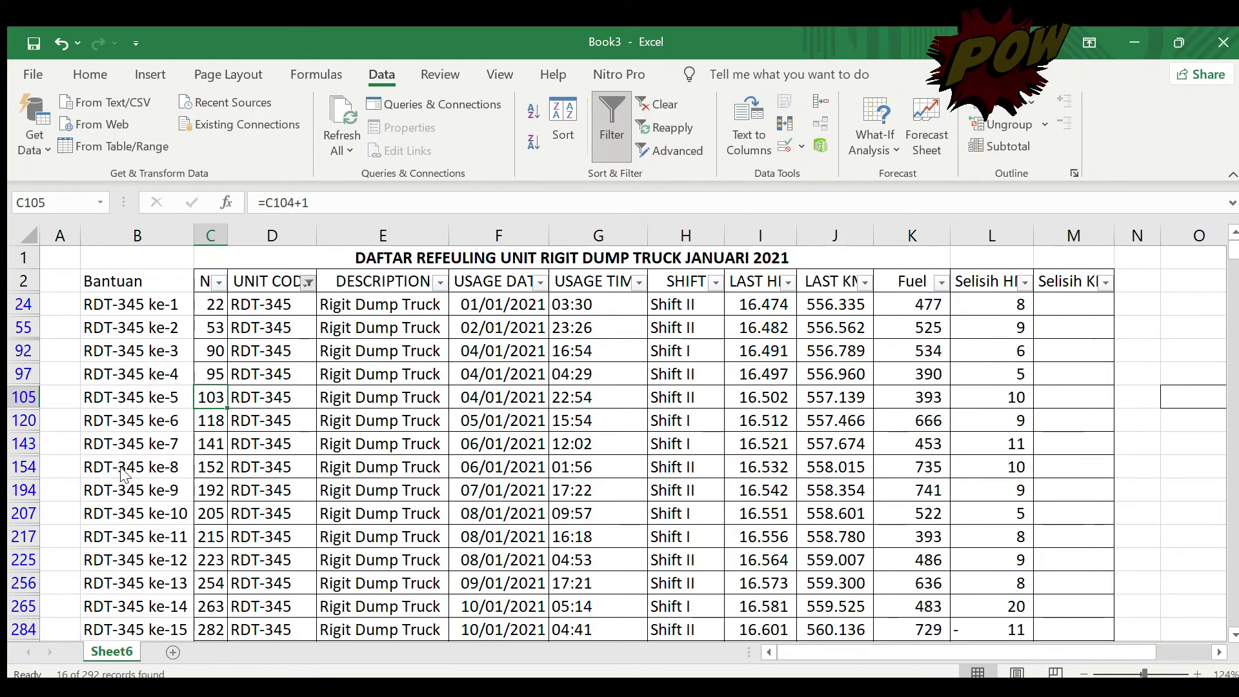
{"action": "key", "text": "alt+a"}
{"action": "key", "text": "c"}
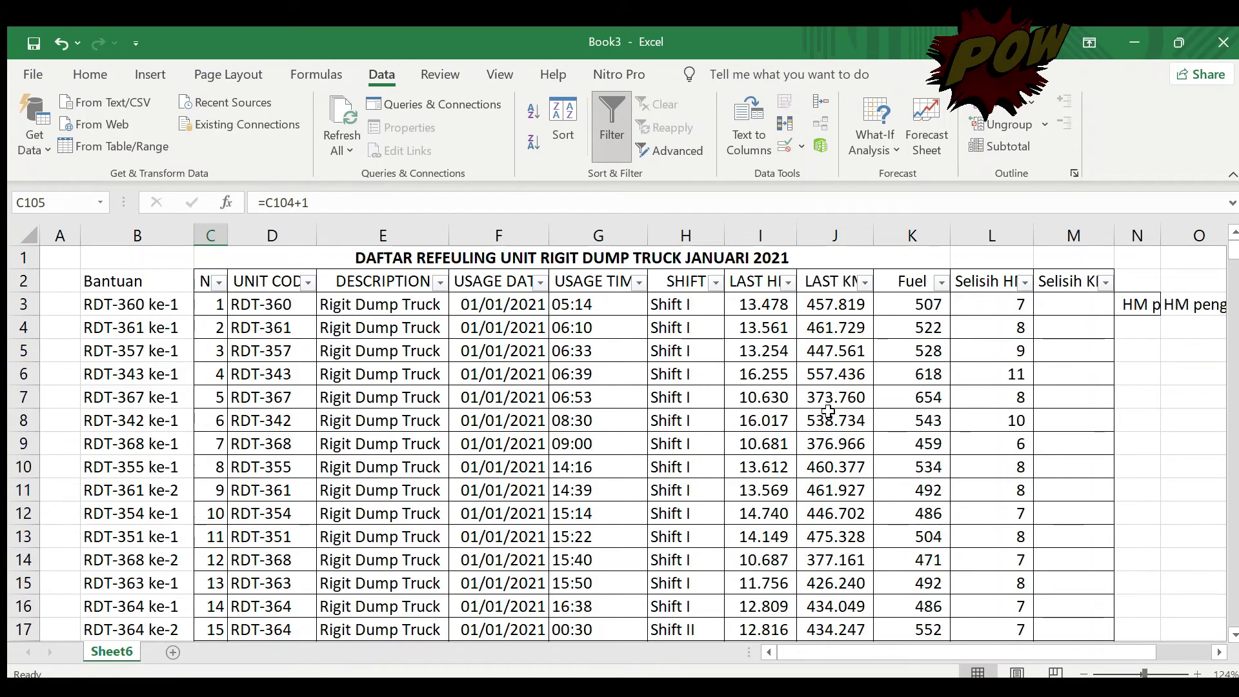
Check the empty Selisih KM column and inspect the Selisih HM formula in L9.
{"action": "left_click", "coordinate": [1076, 285]}
{"action": "key", "text": "Down"}
{"action": "key", "text": "Down"}
{"action": "key", "text": "Down"}
{"action": "key", "text": "Down"}
{"action": "key", "text": "Down"}
{"action": "key", "text": "Down"}
{"action": "key", "text": "Down"}
{"action": "key", "text": "Down"}
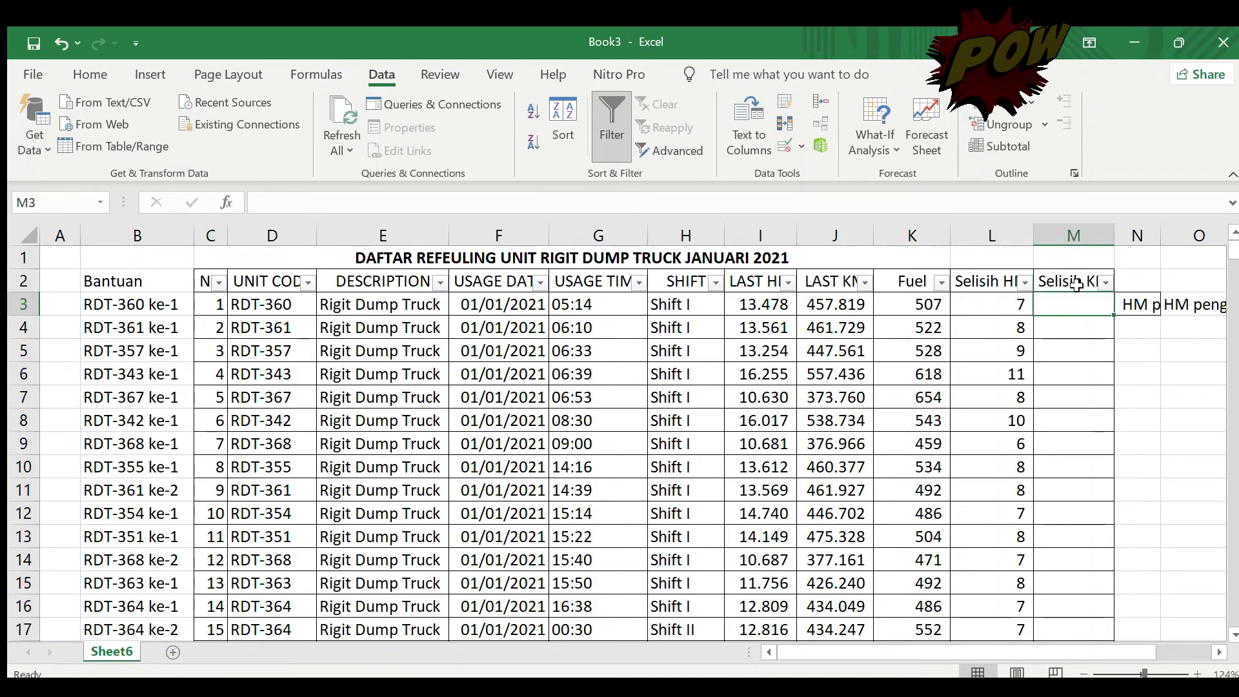
{"action": "key", "text": "Down"}
{"action": "key", "text": "Down"}
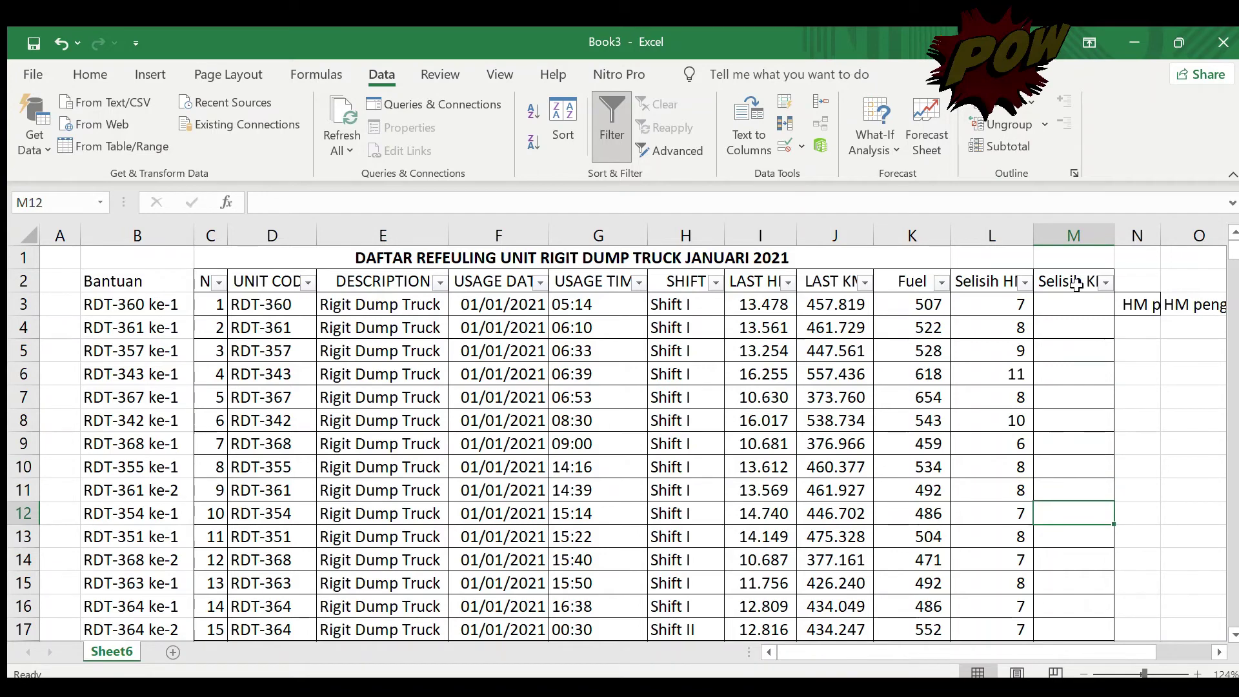
{"action": "left_click", "coordinate": [995, 439]}
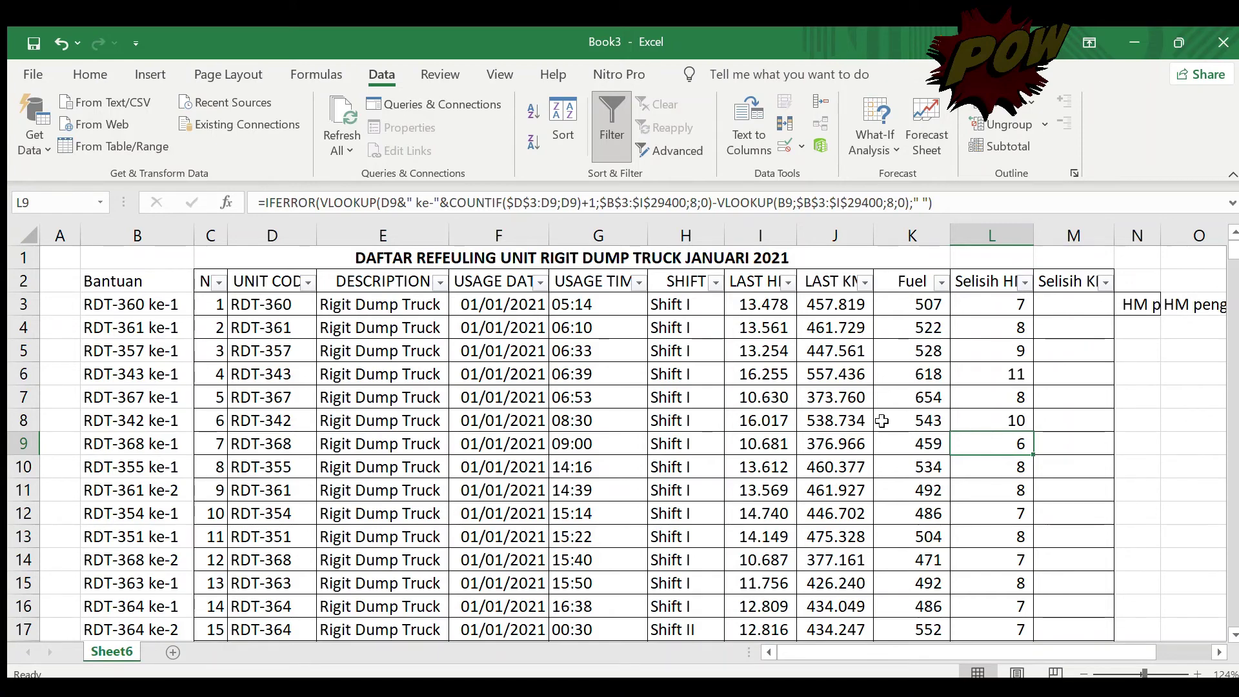
Review the Selisih HM column down to row 27 for abnormal differences and inspect the formula in L23.
{"action": "key", "text": "Left"}
{"action": "key", "text": "Left"}
{"action": "key", "text": "Down"}
{"action": "key", "text": "Down"}
{"action": "key", "text": "Down"}
{"action": "key", "text": "Down"}
{"action": "key", "text": "Down"}
{"action": "key", "text": "Down"}
{"action": "key", "text": "Down"}
{"action": "key", "text": "Down"}
{"action": "key", "text": "Down"}
{"action": "key", "text": "Down"}
{"action": "key", "text": "Down"}
{"action": "key", "text": "Down"}
{"action": "key", "text": "Down"}
{"action": "key", "text": "Down"}
{"action": "key", "text": "Down"}
{"action": "key", "text": "Down"}
{"action": "key", "text": "Down"}
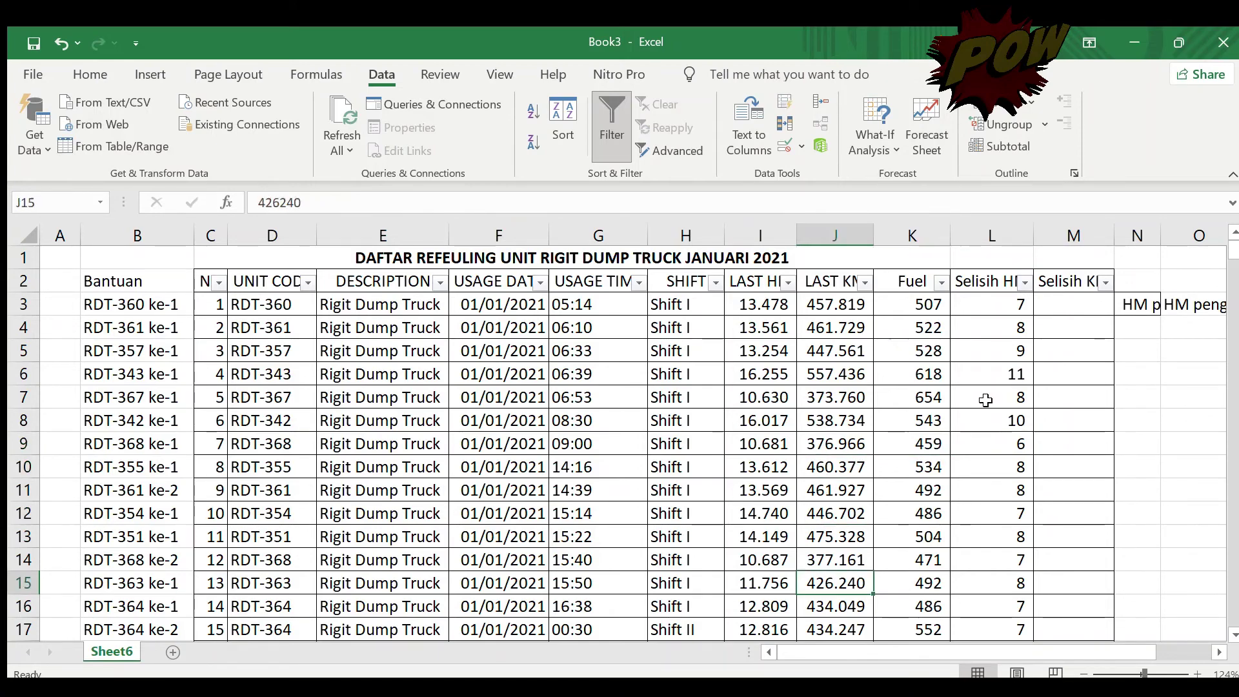
{"action": "key", "text": "Down"}
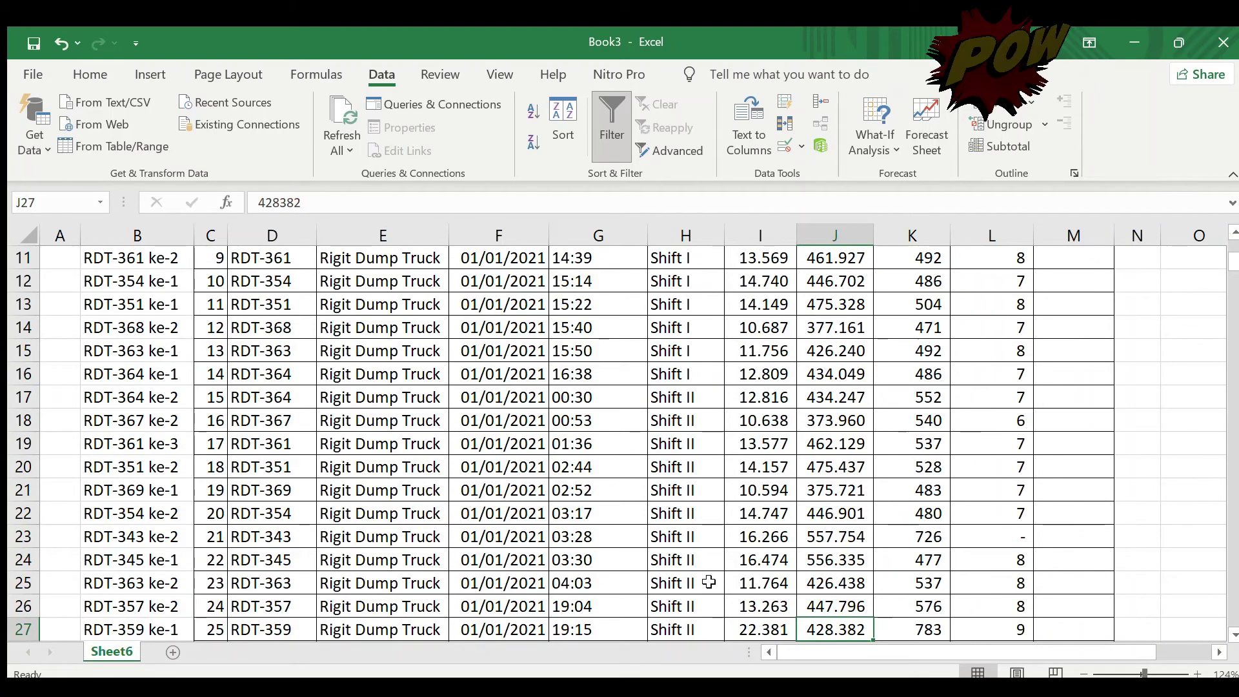
{"action": "left_click", "coordinate": [988, 533]}
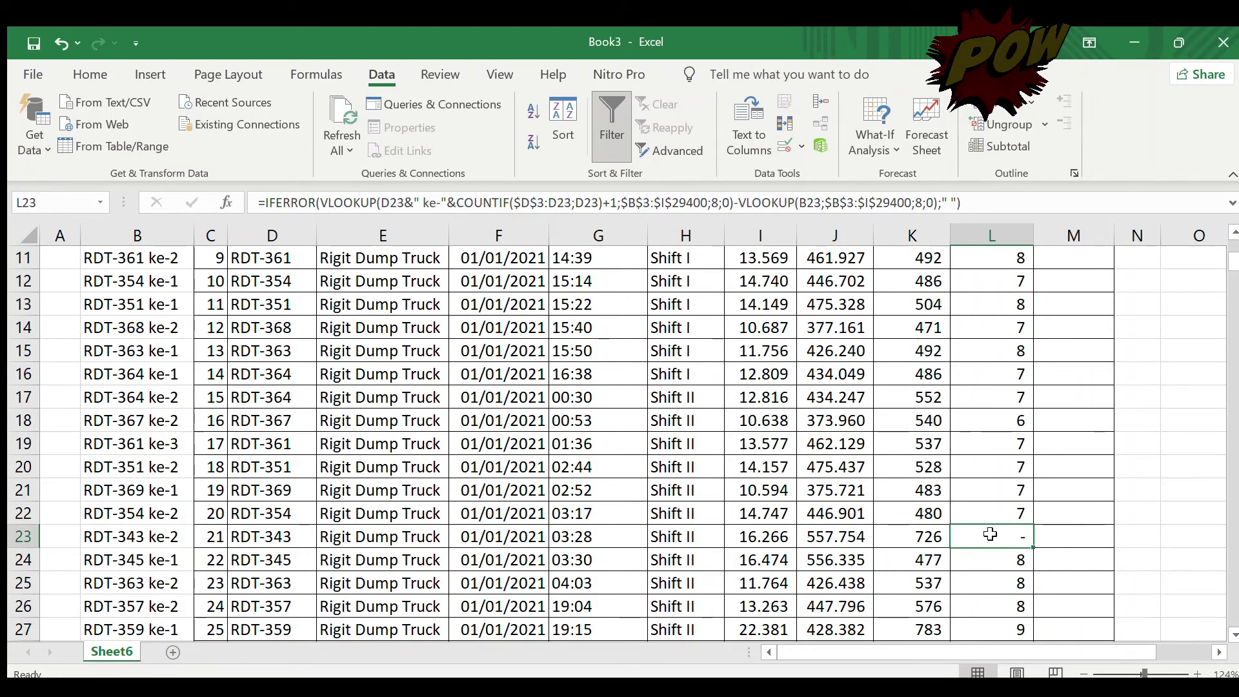
Freeze the panes at D3 to keep the header row and columns A to C in view.
{"action": "left_click", "coordinate": [288, 541]}
{"action": "left_click", "coordinate": [285, 351]}
{"action": "key", "text": "ctrl+Up"}
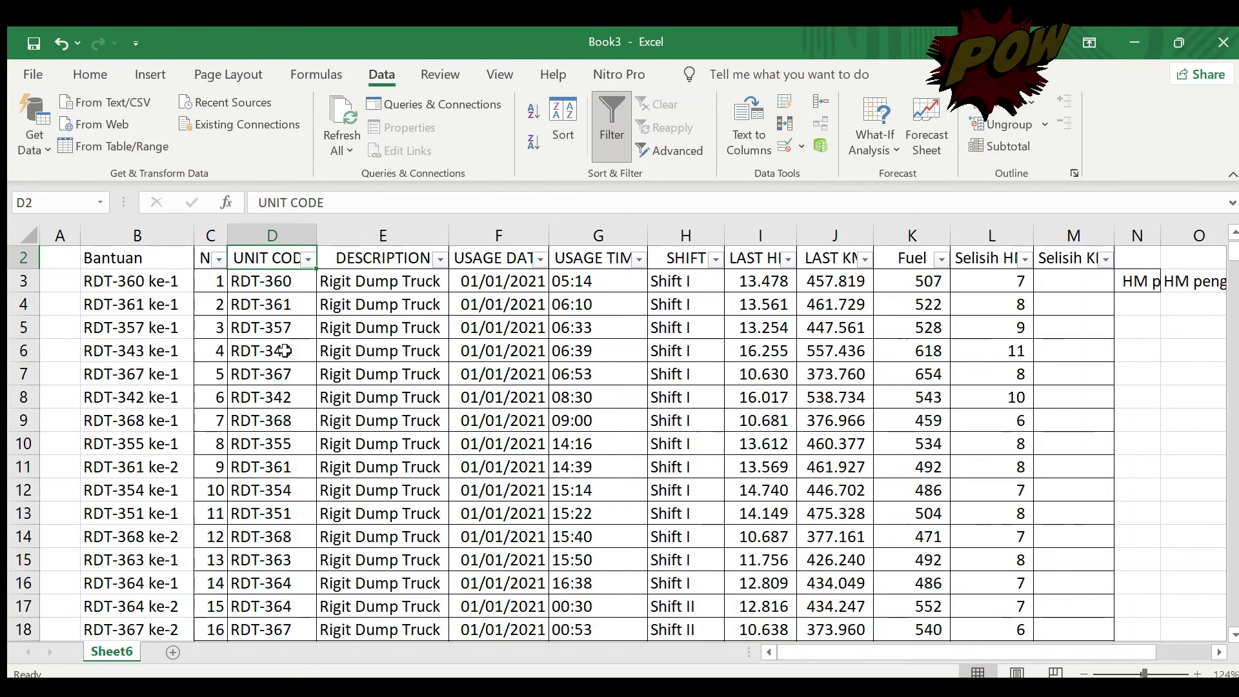
{"action": "key", "text": "Down"}
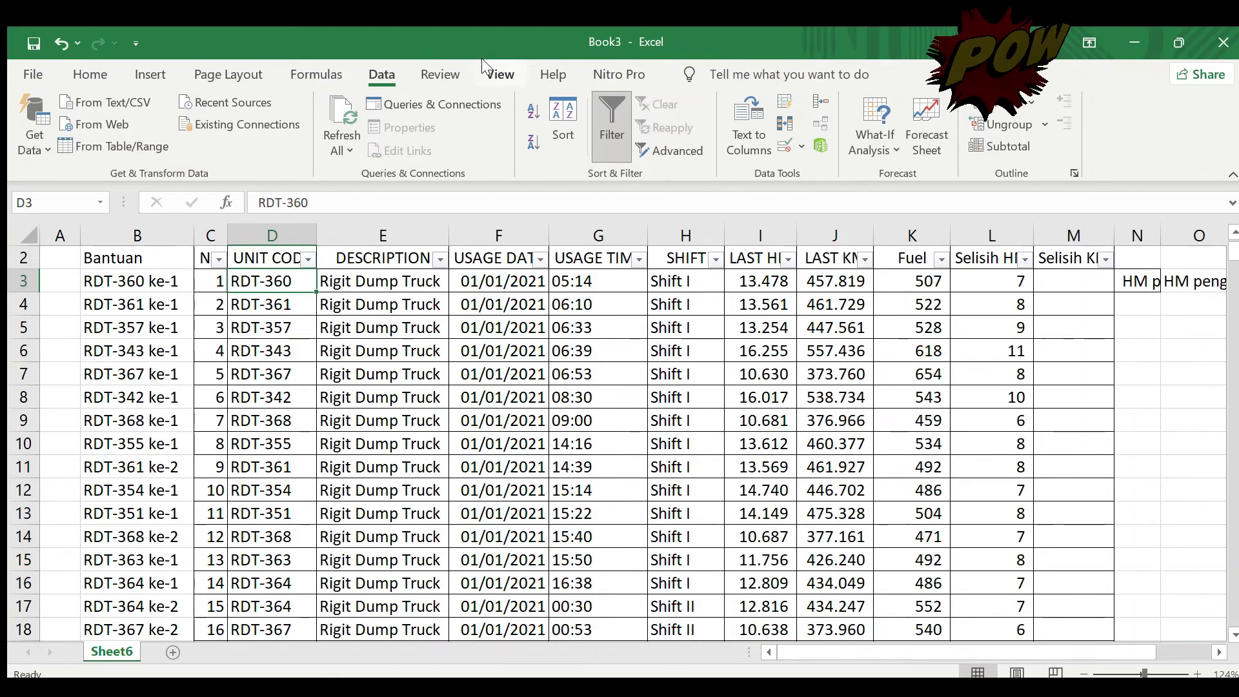
{"action": "left_click", "coordinate": [499, 74]}
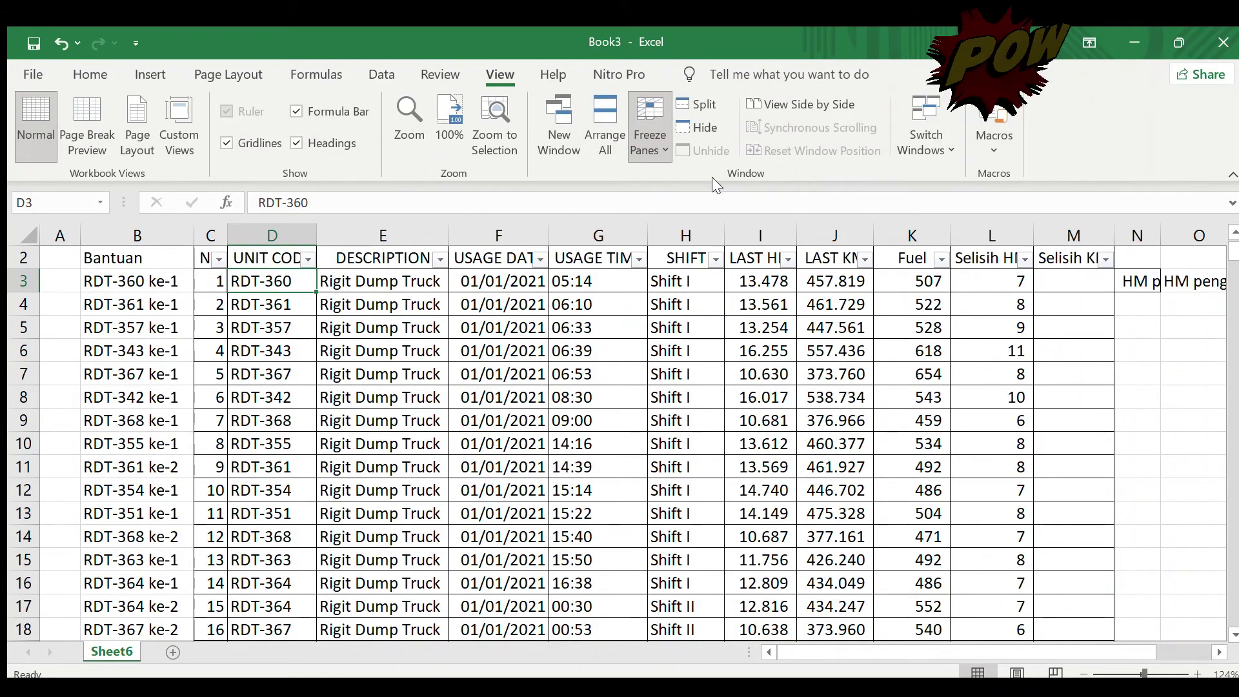
Filter the UNIT CODE column to show only RDT-343's refuelling records.
{"action": "key", "text": "Down"}
{"action": "key", "text": "Down"}
{"action": "key", "text": "Down"}
{"action": "key", "text": "Down"}
{"action": "key", "text": "Down"}
{"action": "key", "text": "Down"}
{"action": "key", "text": "Down"}
{"action": "key", "text": "Down"}
{"action": "key", "text": "Down"}
{"action": "key", "text": "Down"}
{"action": "key", "text": "Down"}
{"action": "key", "text": "Down"}
{"action": "key", "text": "Down"}
{"action": "key", "text": "Down"}
{"action": "key", "text": "Down"}
{"action": "key", "text": "Down"}
{"action": "key", "text": "Down"}
{"action": "key", "text": "Down"}
{"action": "key", "text": "Down"}
{"action": "key", "text": "Down"}
{"action": "key", "text": "Down"}
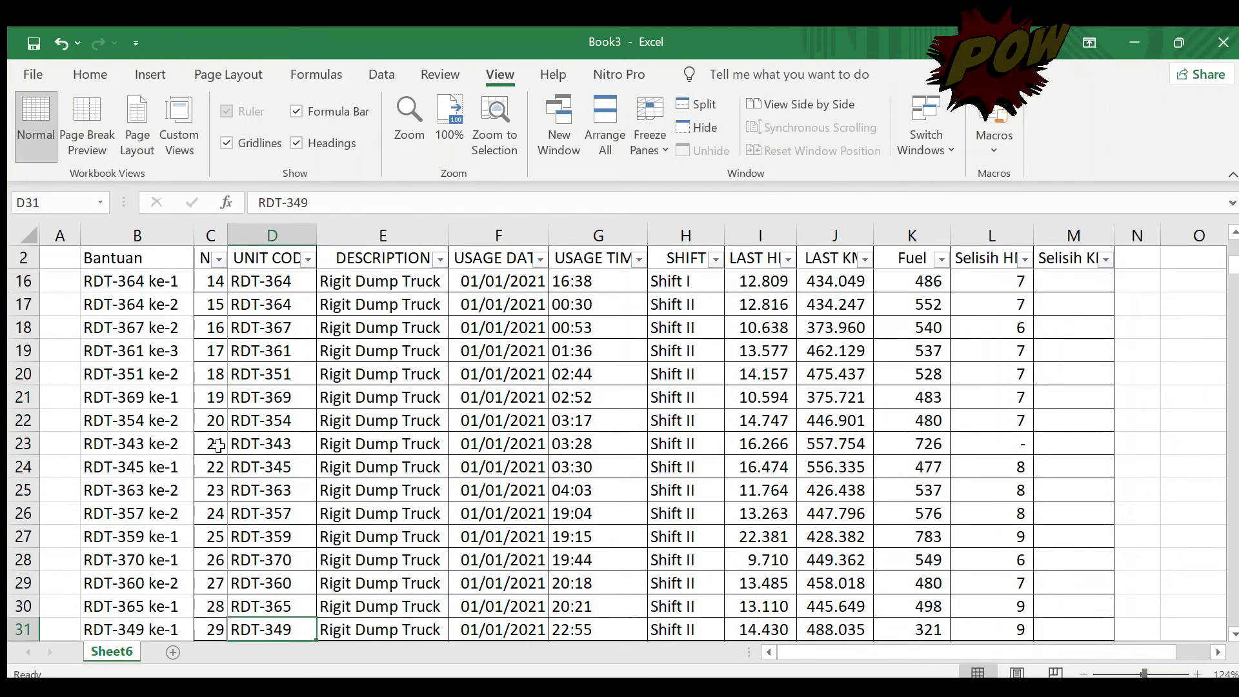
{"action": "left_click", "coordinate": [246, 453]}
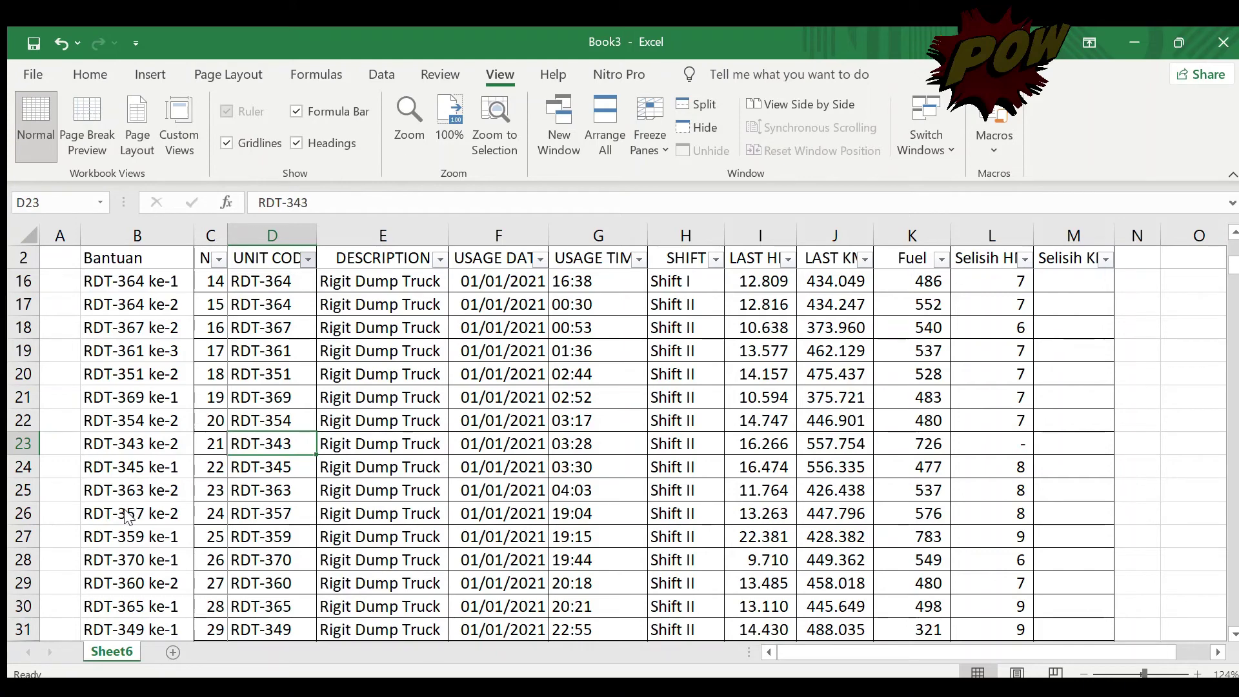
{"action": "left_click", "coordinate": [194, 673]}
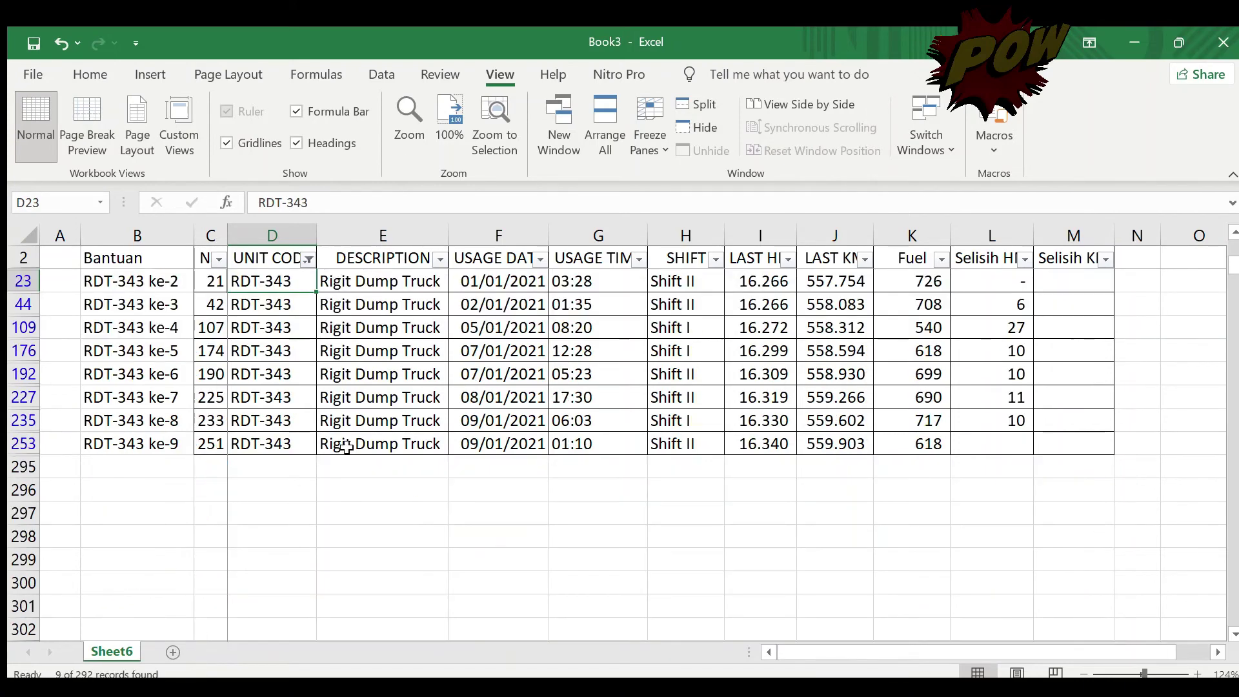
Compare the LAST HM readings of RDT-343's first four refuellings in I6, I23, I44 and I109.
{"action": "left_click", "coordinate": [357, 355]}
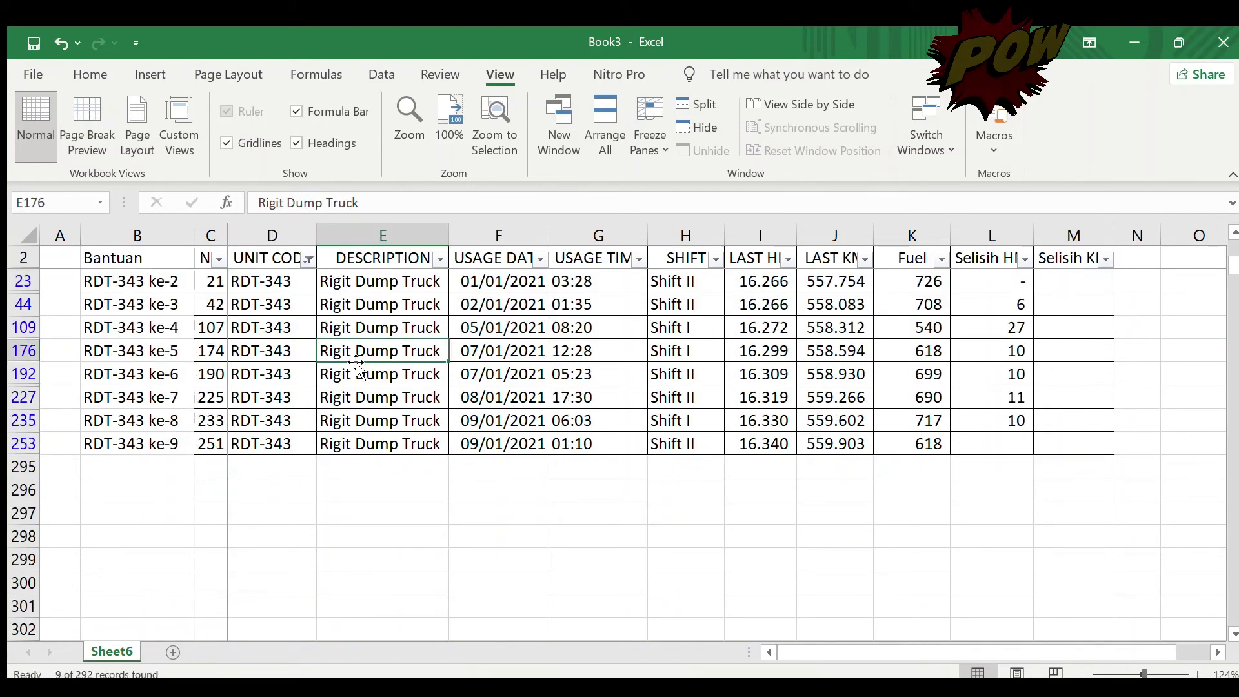
{"action": "left_click", "coordinate": [719, 293]}
{"action": "key", "text": "Up"}
{"action": "key", "text": "Up"}
{"action": "key", "text": "Up"}
{"action": "key", "text": "Up"}
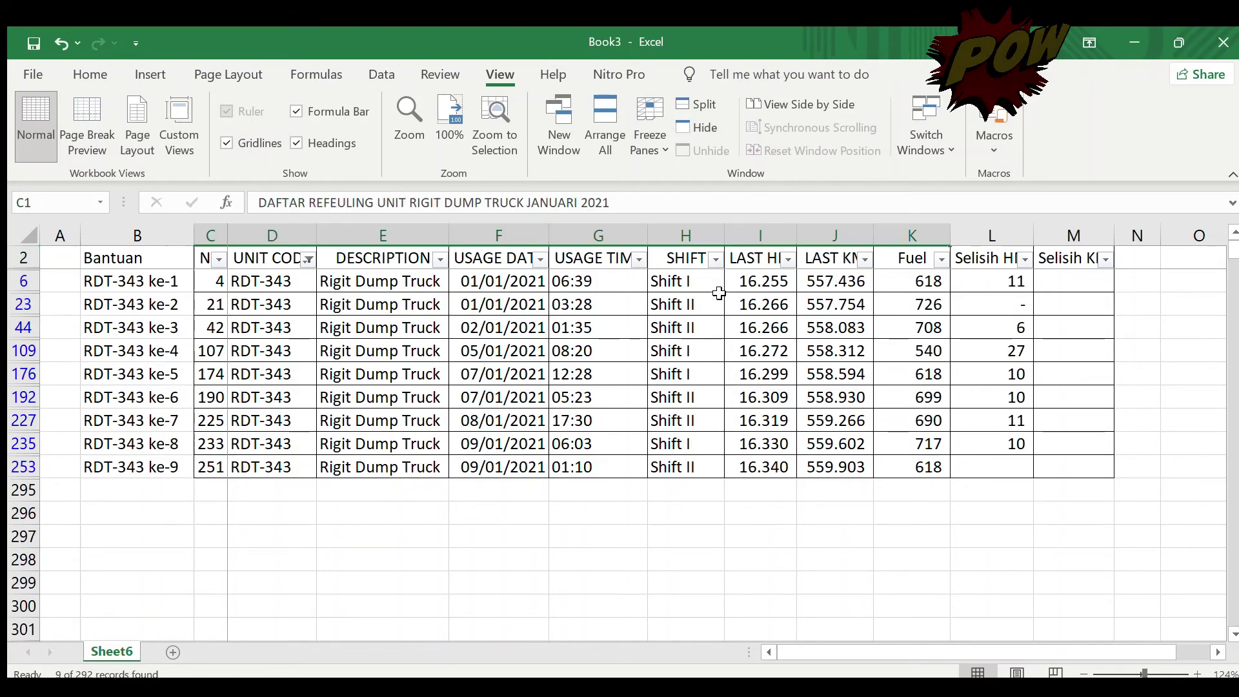
{"action": "key", "text": "Down"}
{"action": "key", "text": "Down"}
{"action": "key", "text": "Down"}
{"action": "key", "text": "Right"}
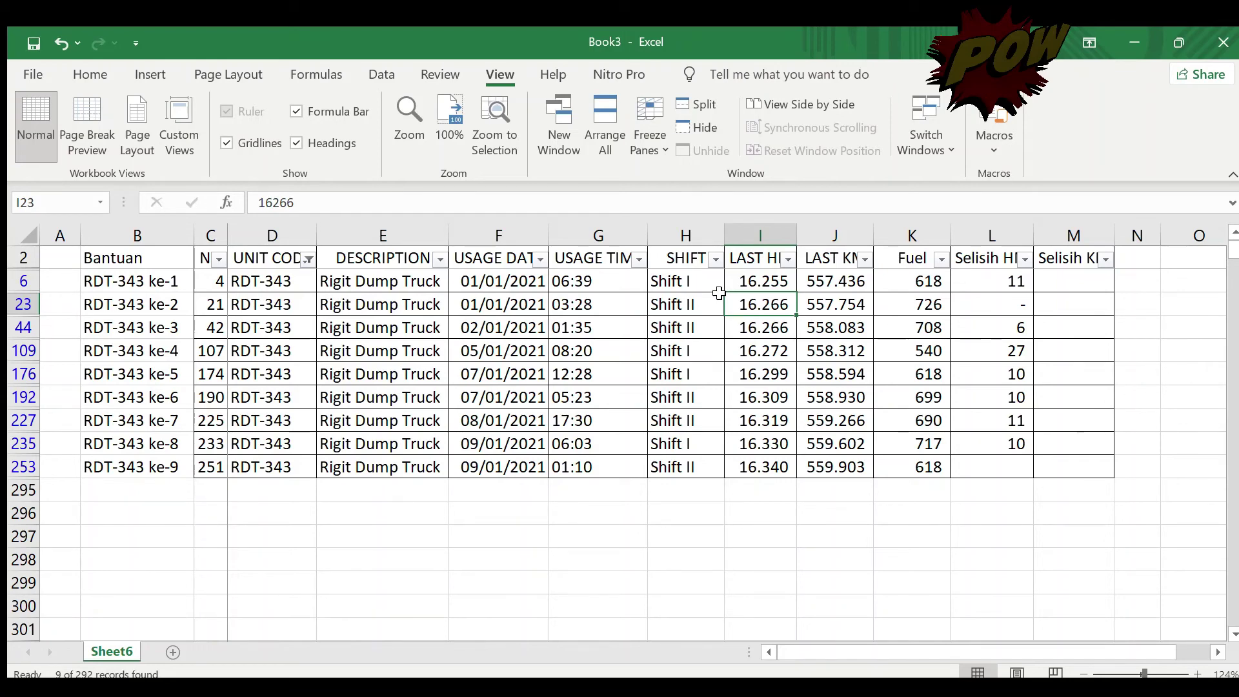
{"action": "key", "text": "Down"}
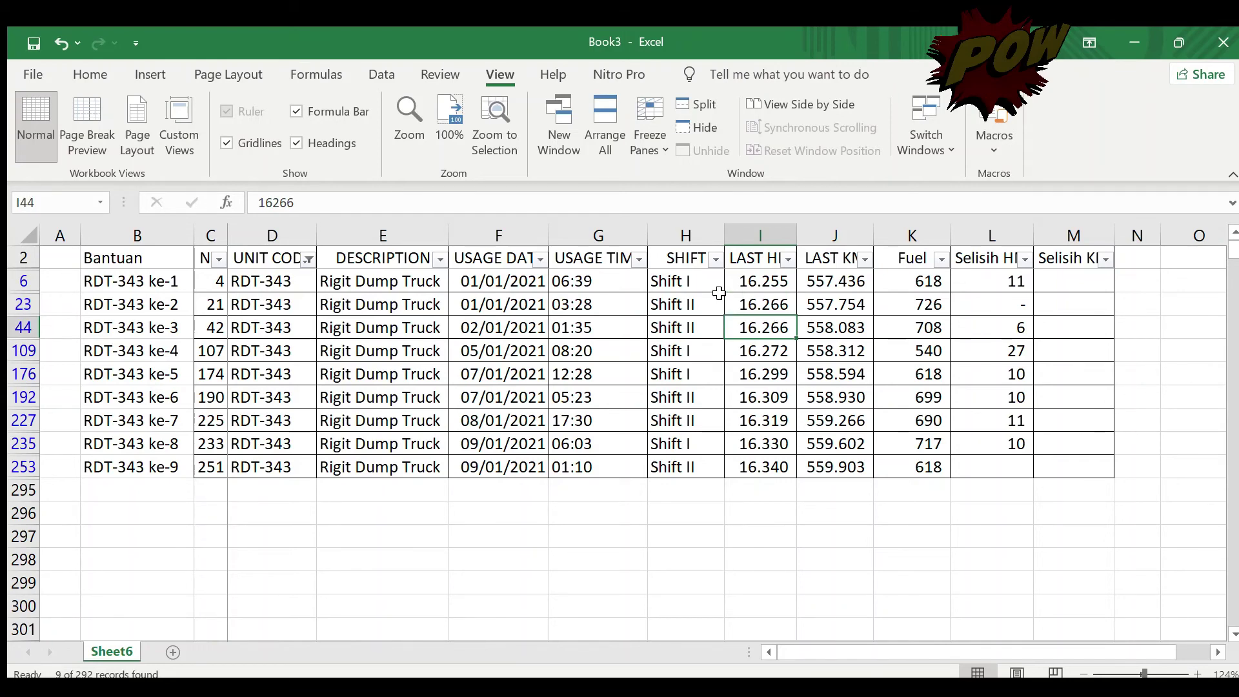
{"action": "key", "text": "Up"}
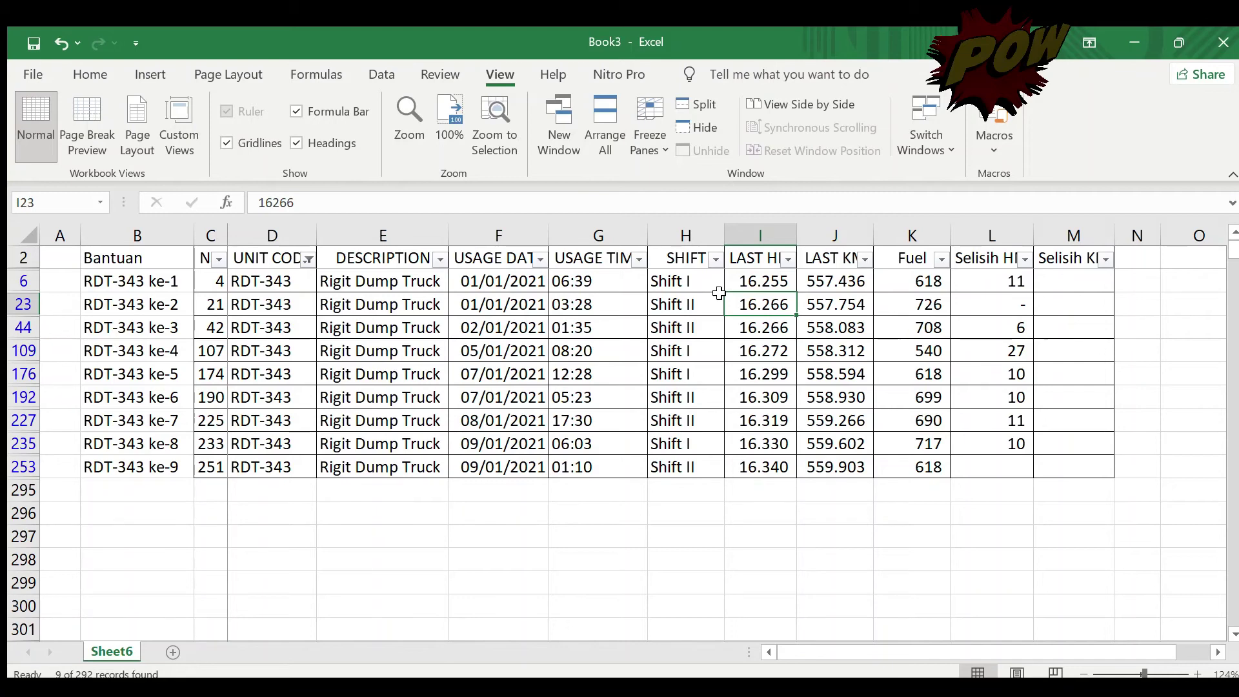
{"action": "key", "text": "Down"}
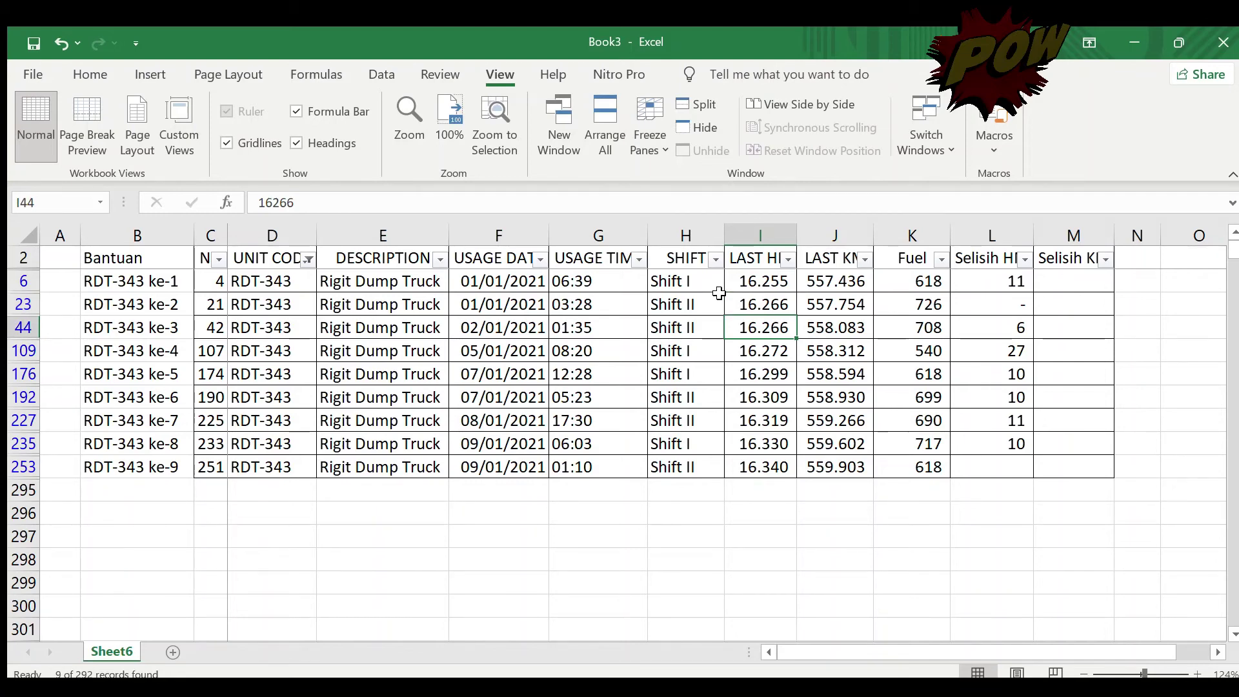
{"action": "key", "text": "Down"}
{"action": "key", "text": "Up"}
{"action": "key", "text": "Up"}
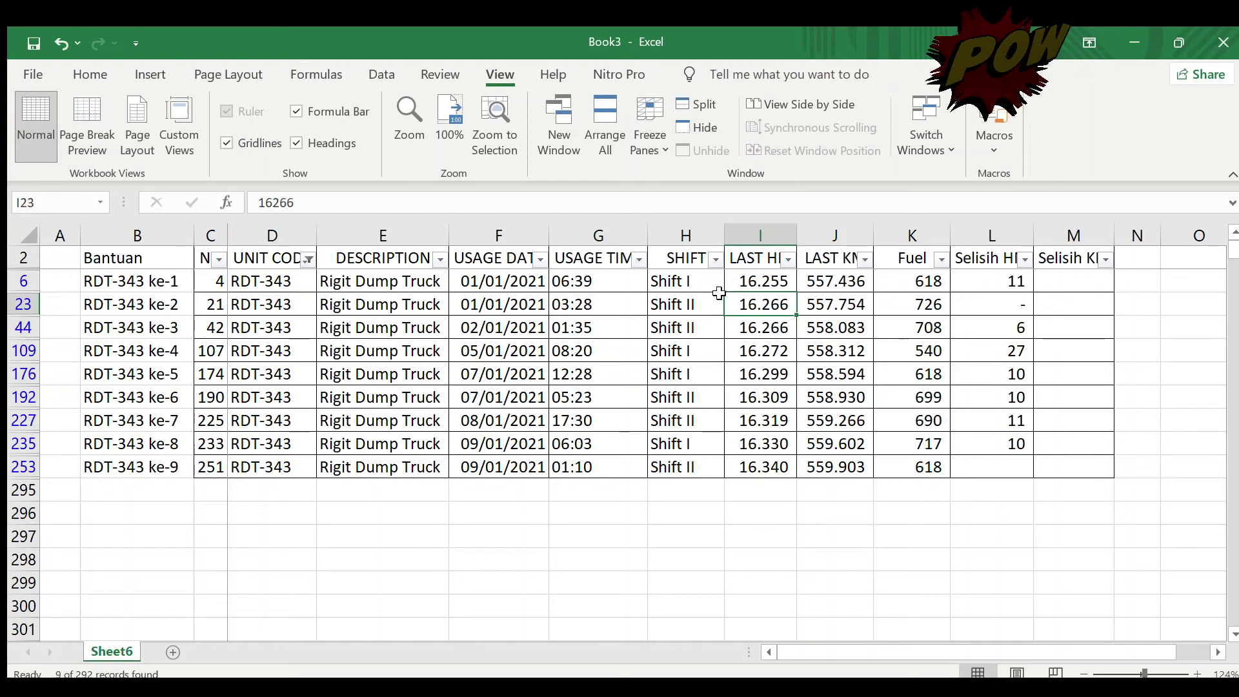
{"action": "key", "text": "Up"}
{"action": "key", "text": "Down"}
{"action": "key", "text": "Down"}
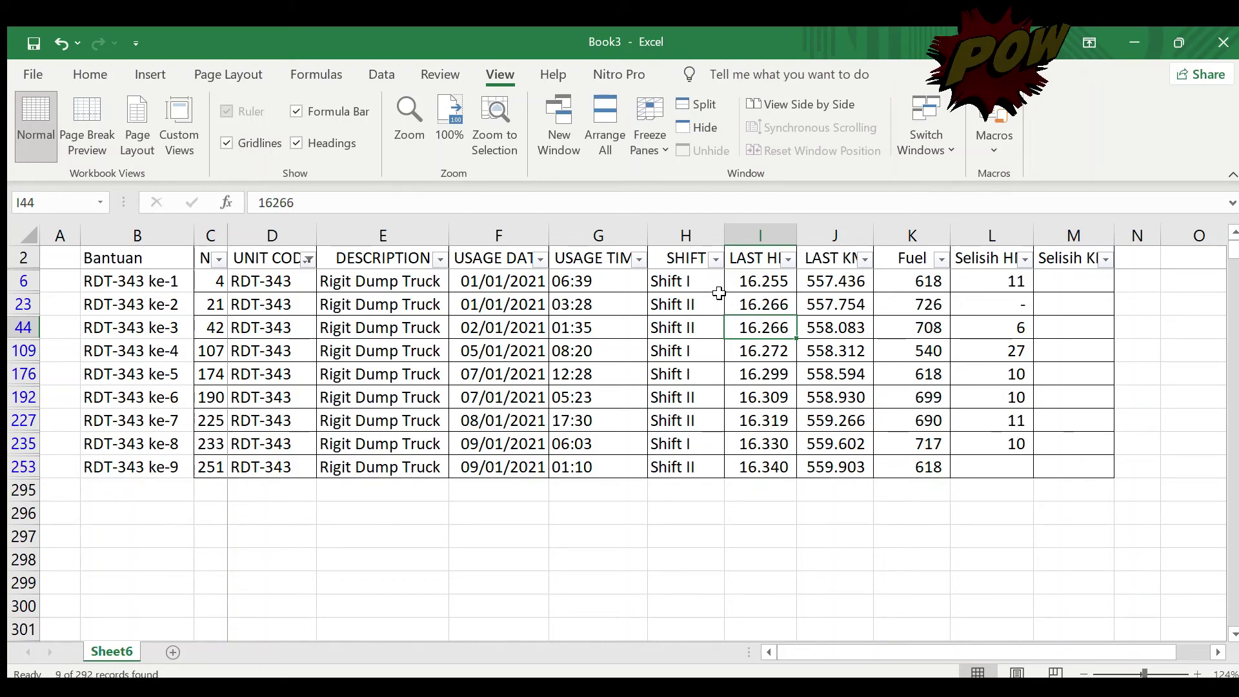
Set LAST HM of RDT-343's second refuelling in I23 to 16256.
{"action": "key", "text": "Up"}
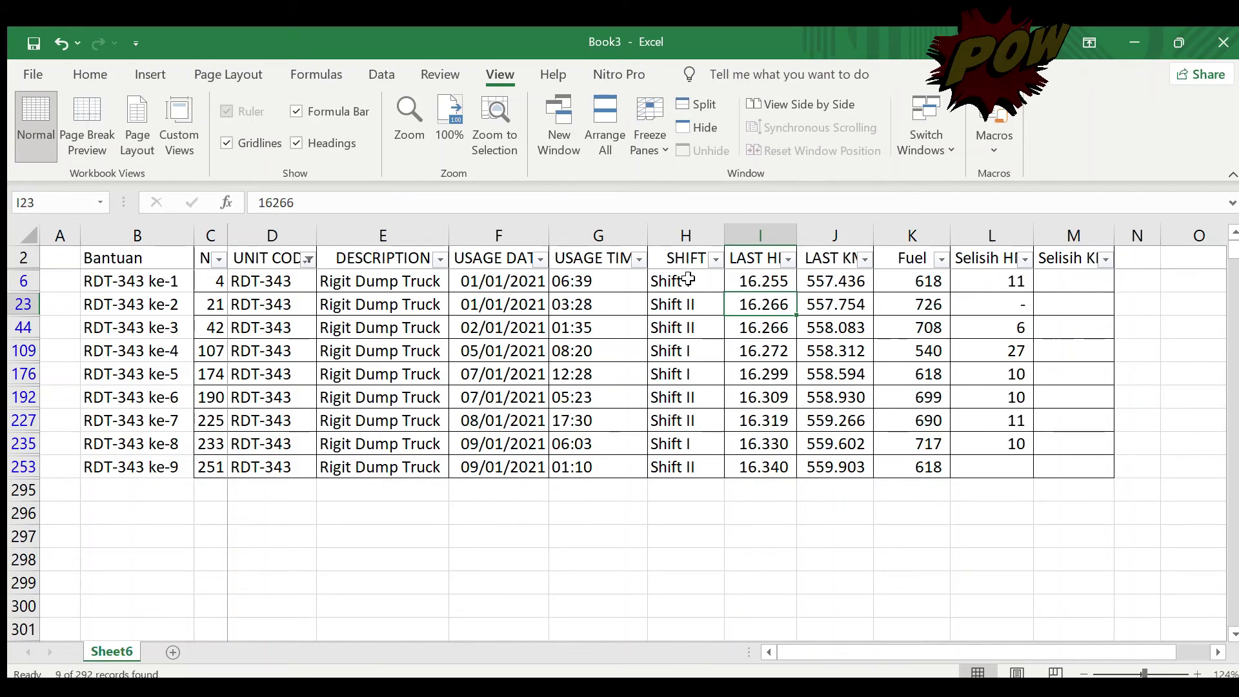
{"action": "left_click", "coordinate": [285, 202]}
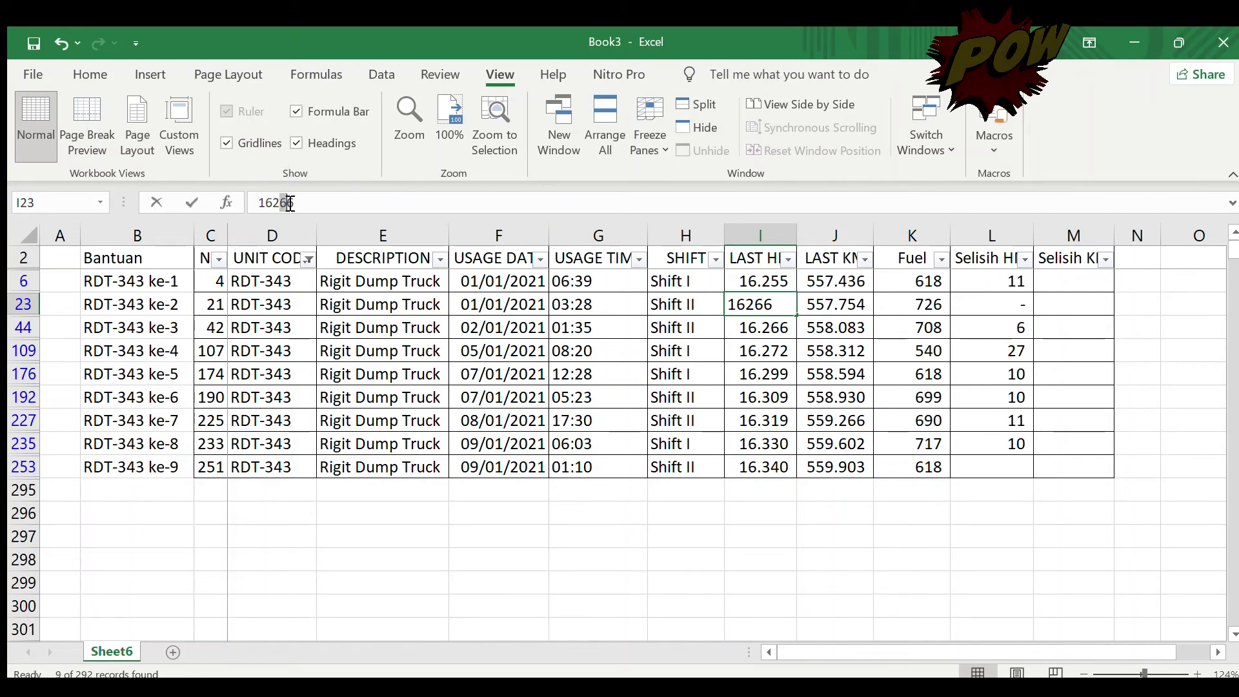
{"action": "type", "text": "5"}
{"action": "key", "text": "ctrl+Return"}
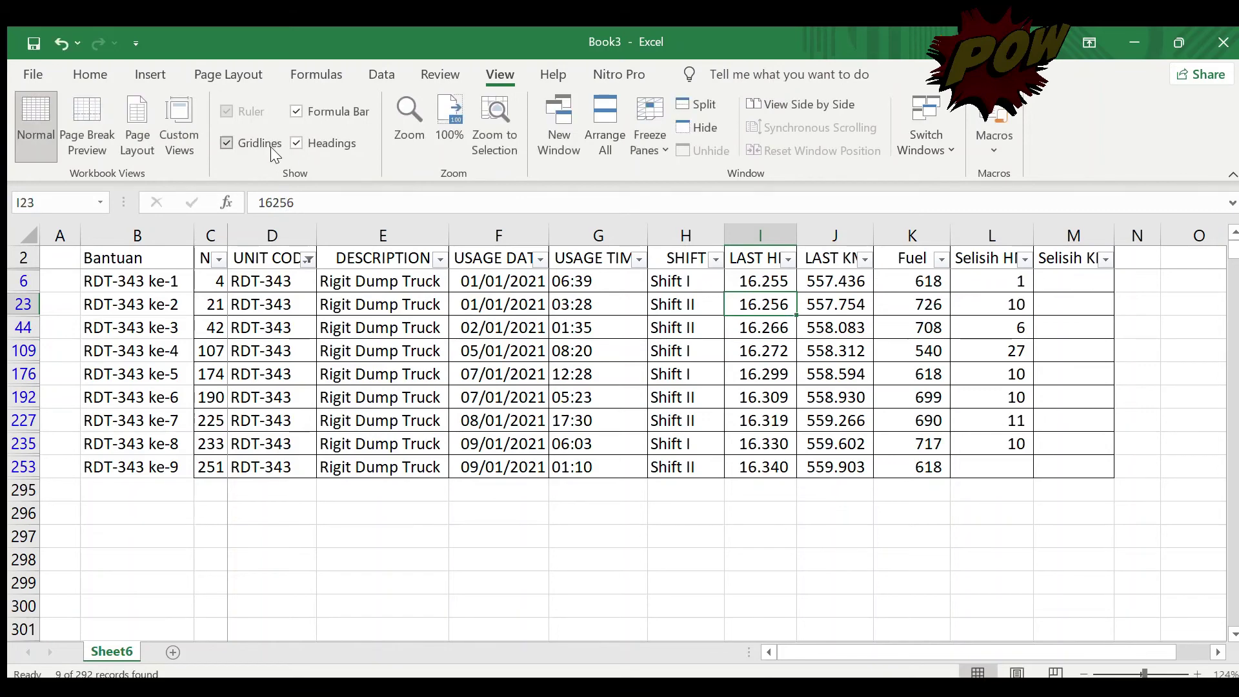
Set LAST HM of RDT-343's first refuelling in I6 to 16245 and clear the RDT-343 filter.
{"action": "key", "text": "Up"}
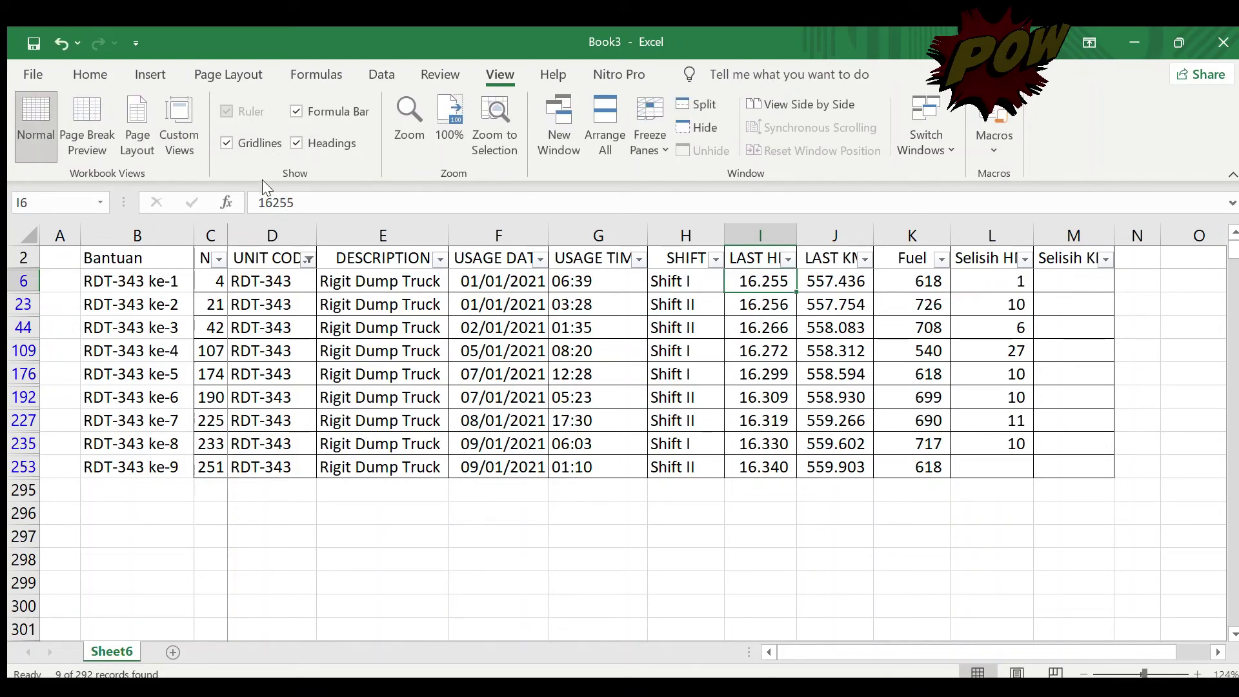
{"action": "left_click", "coordinate": [289, 202]}
{"action": "key", "text": "BackSpace"}
{"action": "type", "text": "4"}
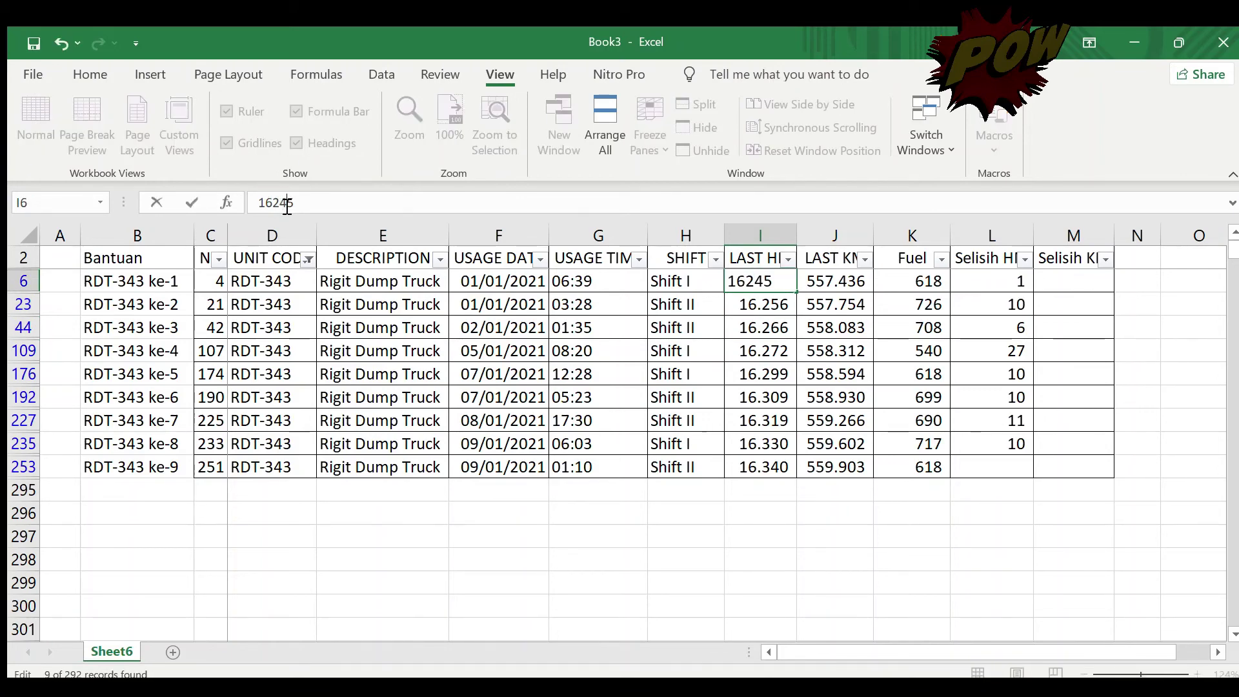
{"action": "key", "text": "Return"}
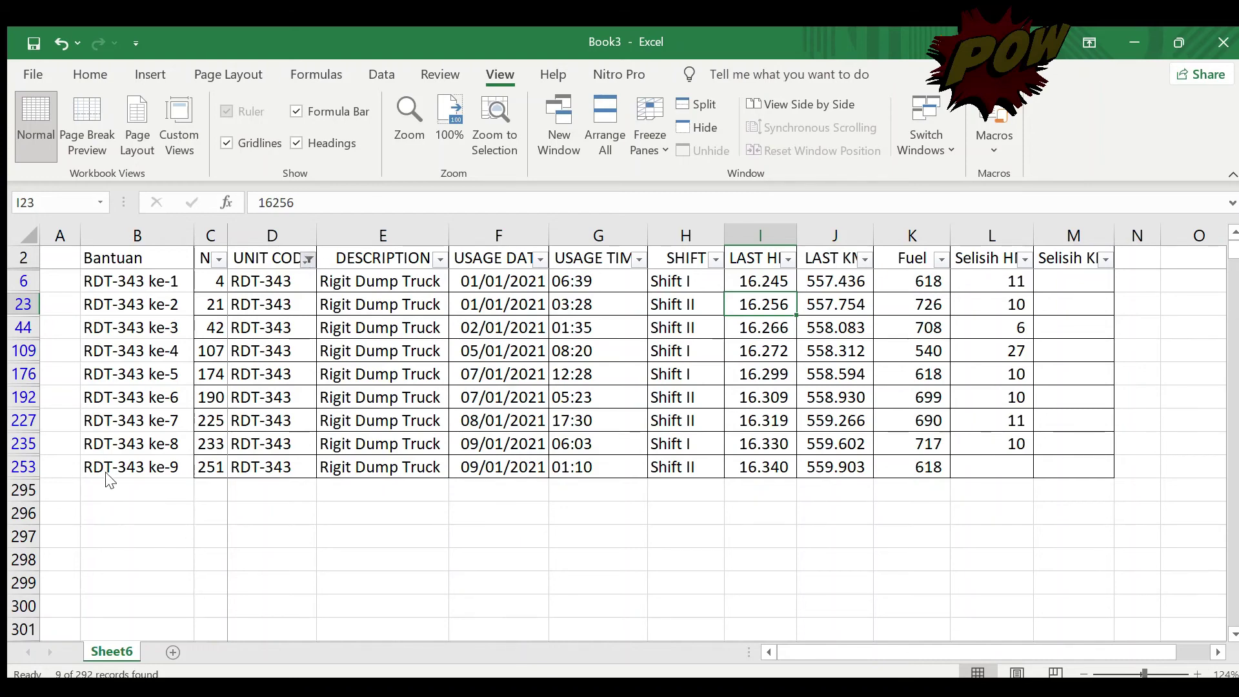
{"action": "left_click", "coordinate": [184, 654]}
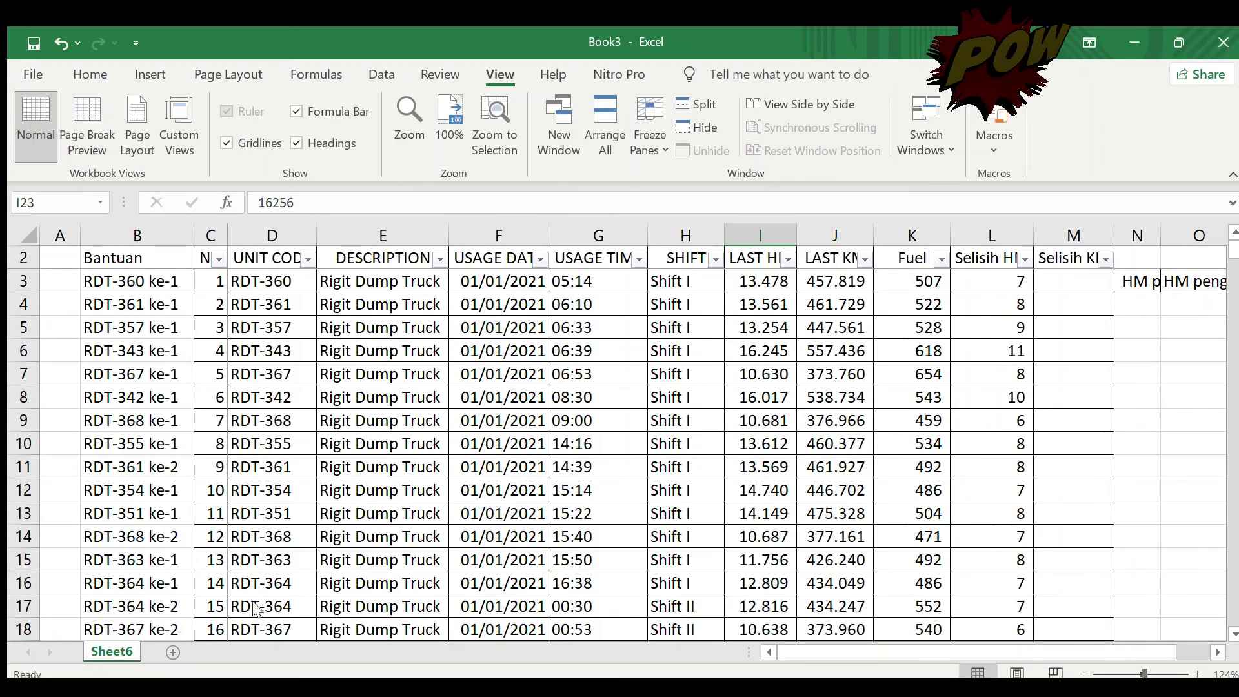
Examine the Selisih HM values at the end of the refuelling list and inspect RDT-345's formula in L284.
{"action": "left_click", "coordinate": [845, 359]}
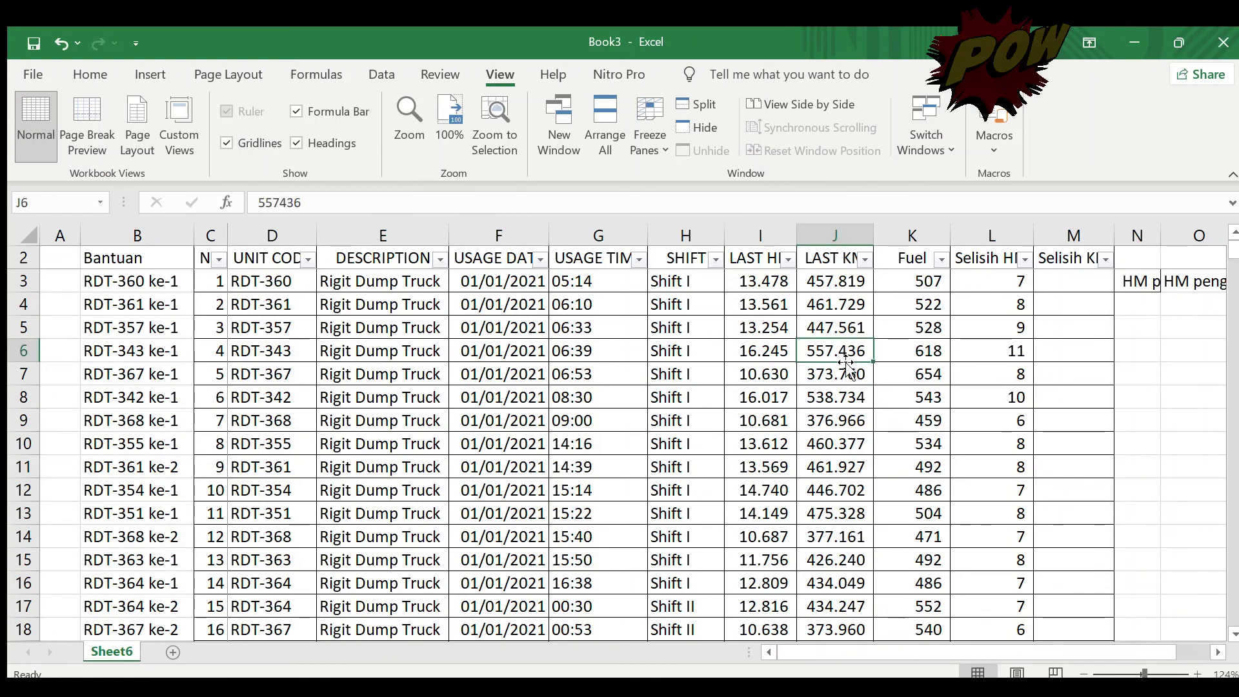
{"action": "key", "text": "Right"}
{"action": "key", "text": "ctrl+Down"}
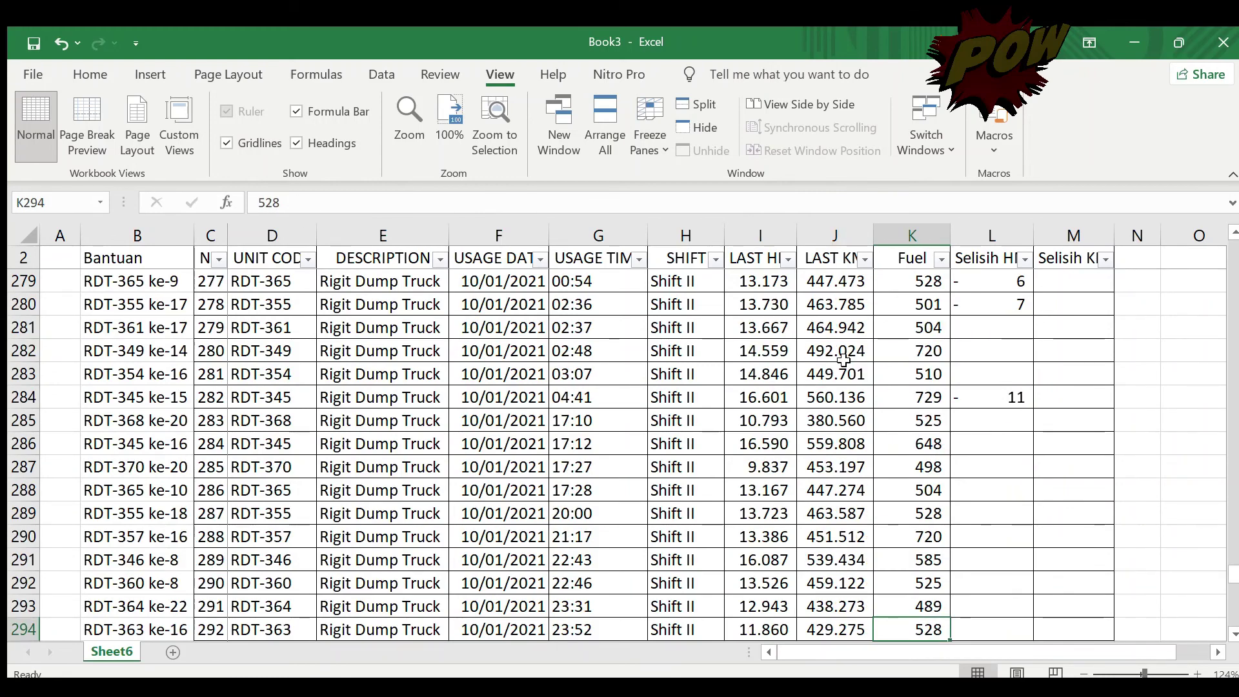
{"action": "key", "text": "Up"}
{"action": "key", "text": "Up"}
{"action": "key", "text": "Up"}
{"action": "key", "text": "Up"}
{"action": "key", "text": "Up"}
{"action": "key", "text": "Right"}
{"action": "key", "text": "Right"}
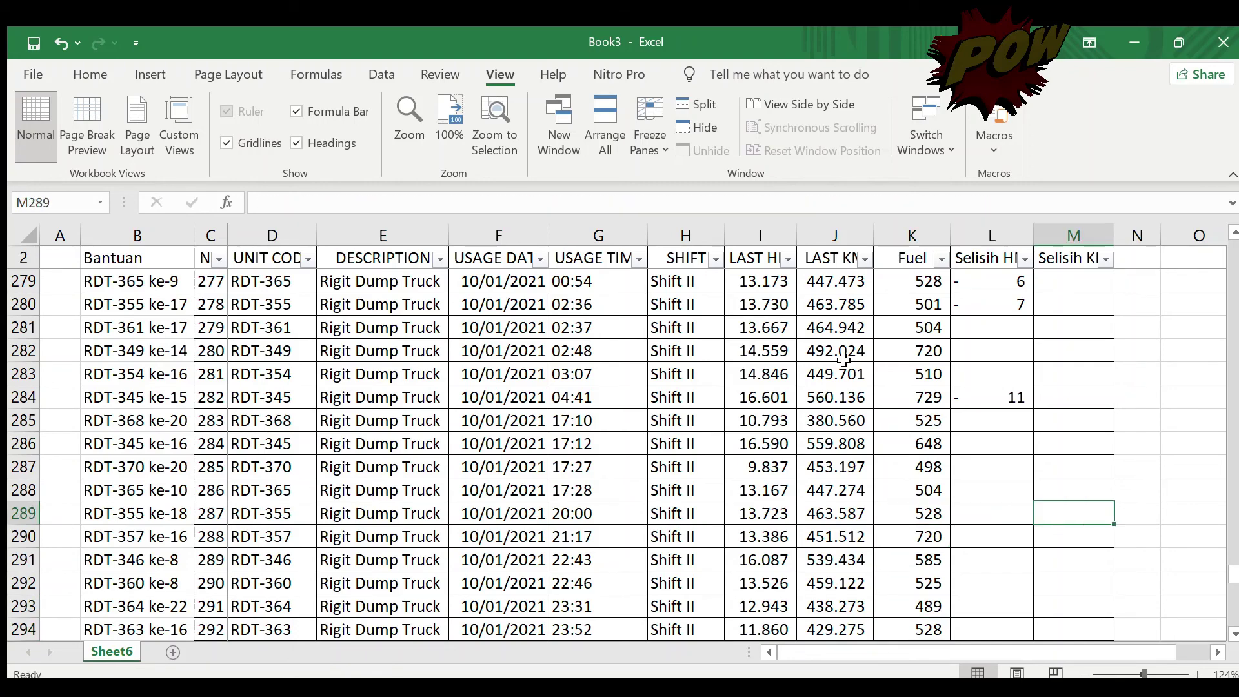
{"action": "key", "text": "Up"}
{"action": "key", "text": "Up"}
{"action": "key", "text": "Up"}
{"action": "key", "text": "Up"}
{"action": "key", "text": "Left"}
{"action": "key", "text": "Up"}
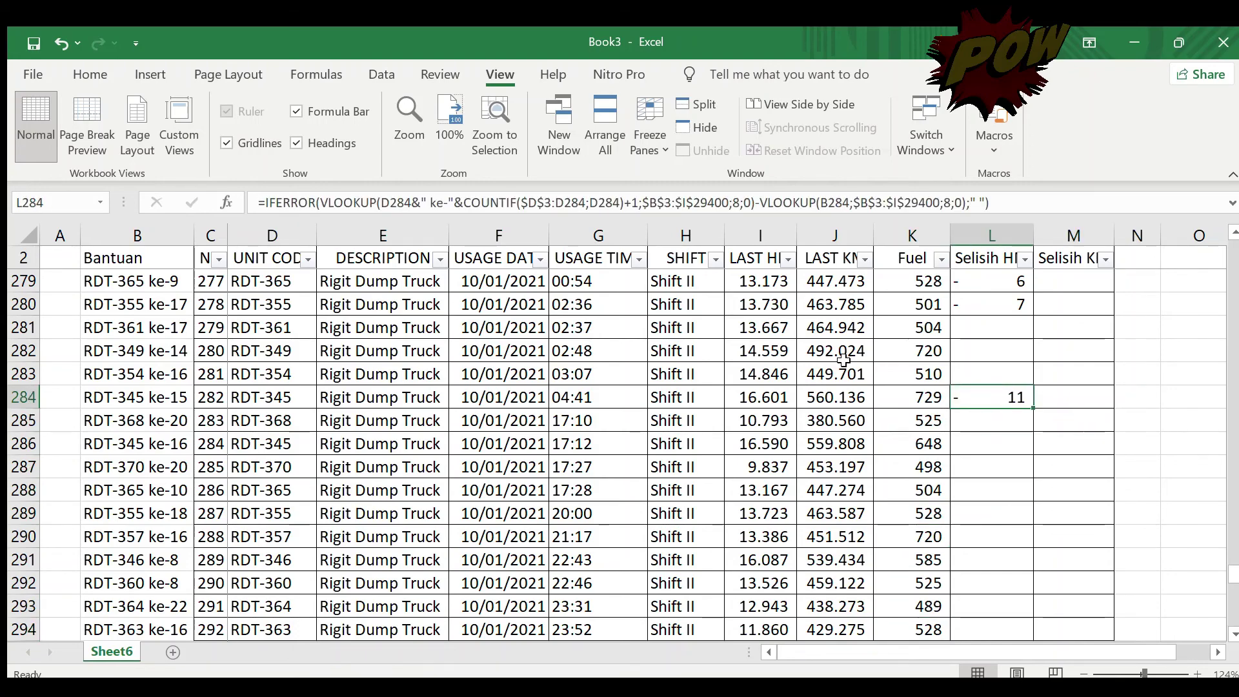
Check the Selisih HM values in rows 273 to 284 and the LAST HM reading of RDT-368's nineteenth refuelling in I278.
{"action": "key", "text": "Up"}
{"action": "key", "text": "Up"}
{"action": "key", "text": "Up"}
{"action": "key", "text": "Up"}
{"action": "key", "text": "Up"}
{"action": "key", "text": "Up"}
{"action": "key", "text": "Up"}
{"action": "key", "text": "Up"}
{"action": "key", "text": "Up"}
{"action": "key", "text": "Up"}
{"action": "key", "text": "Up"}
{"action": "key", "text": "Down"}
{"action": "key", "text": "Down"}
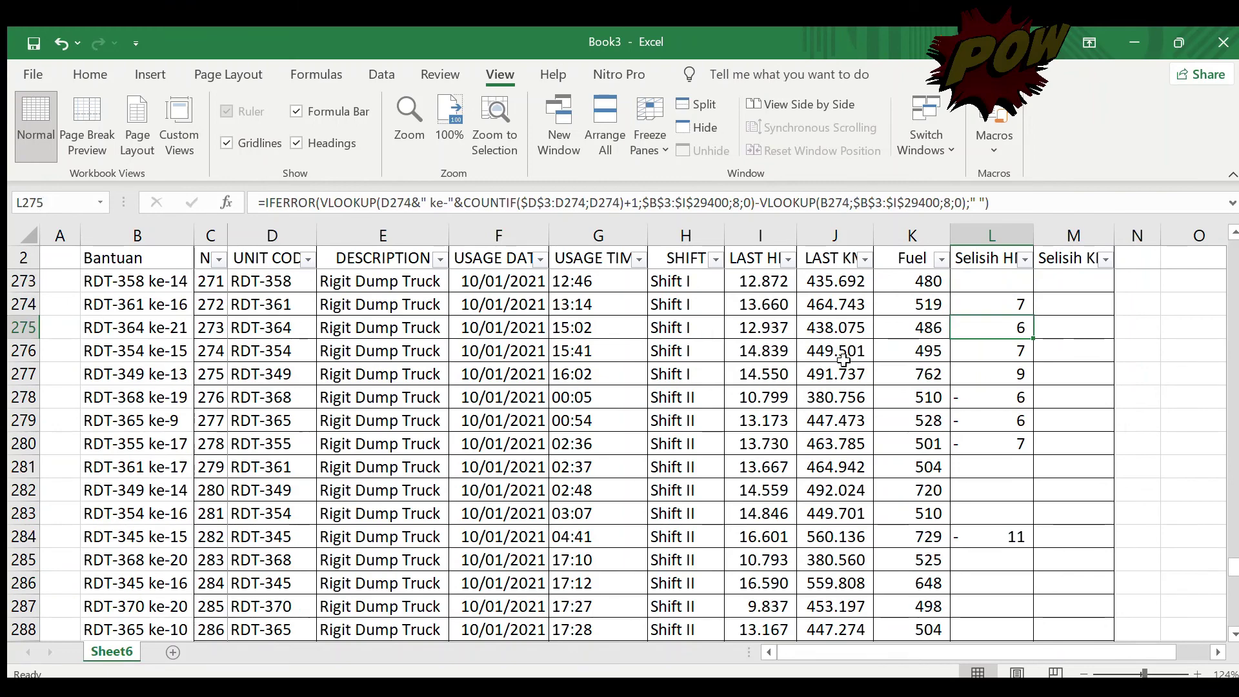
{"action": "key", "text": "Left"}
{"action": "key", "text": "Down"}
{"action": "key", "text": "Down"}
{"action": "key", "text": "Down"}
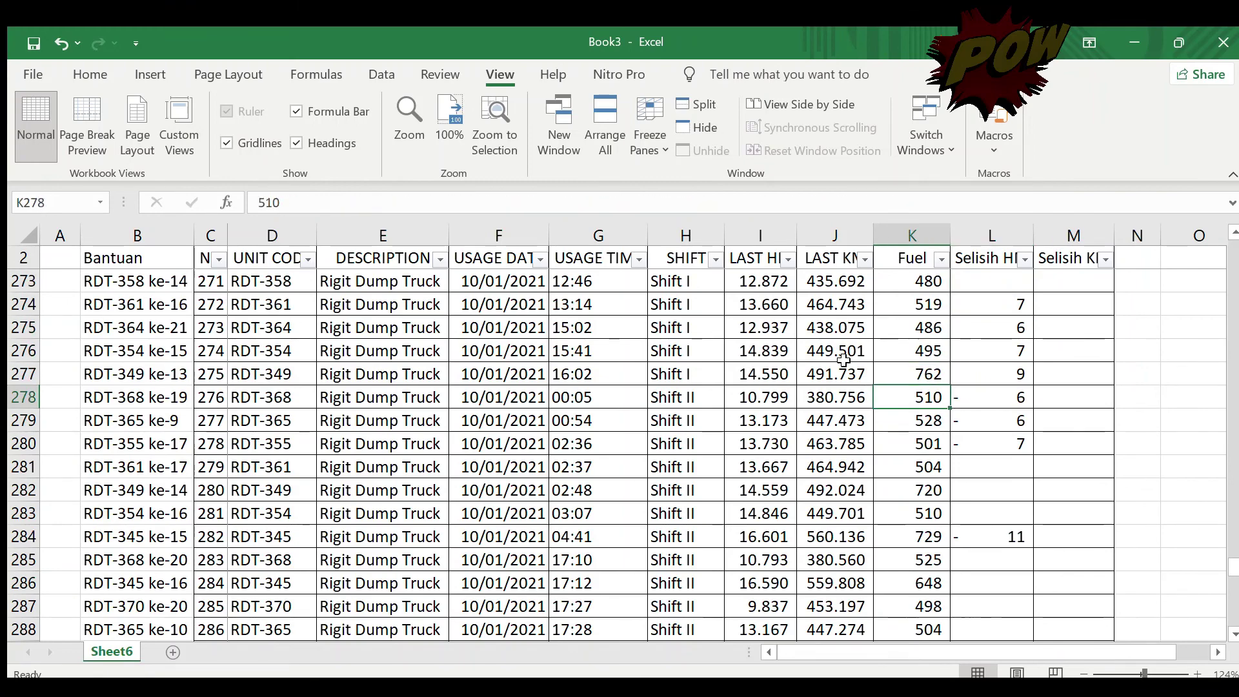
{"action": "key", "text": "Left"}
{"action": "key", "text": "Left"}
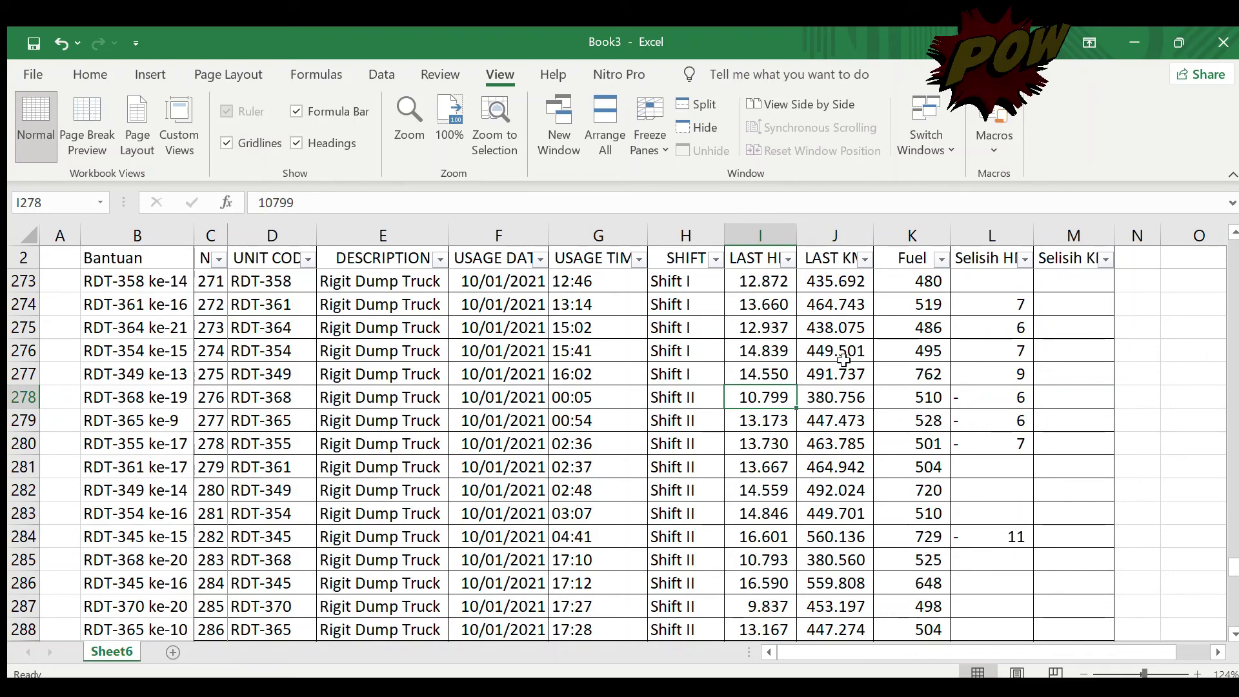
Return to the start of the Selisih HM column and inspect its formulas in L3 and L4.
{"action": "key", "text": "Right"}
{"action": "key", "text": "Right"}
{"action": "key", "text": "Right"}
{"action": "key", "text": "ctrl+Up"}
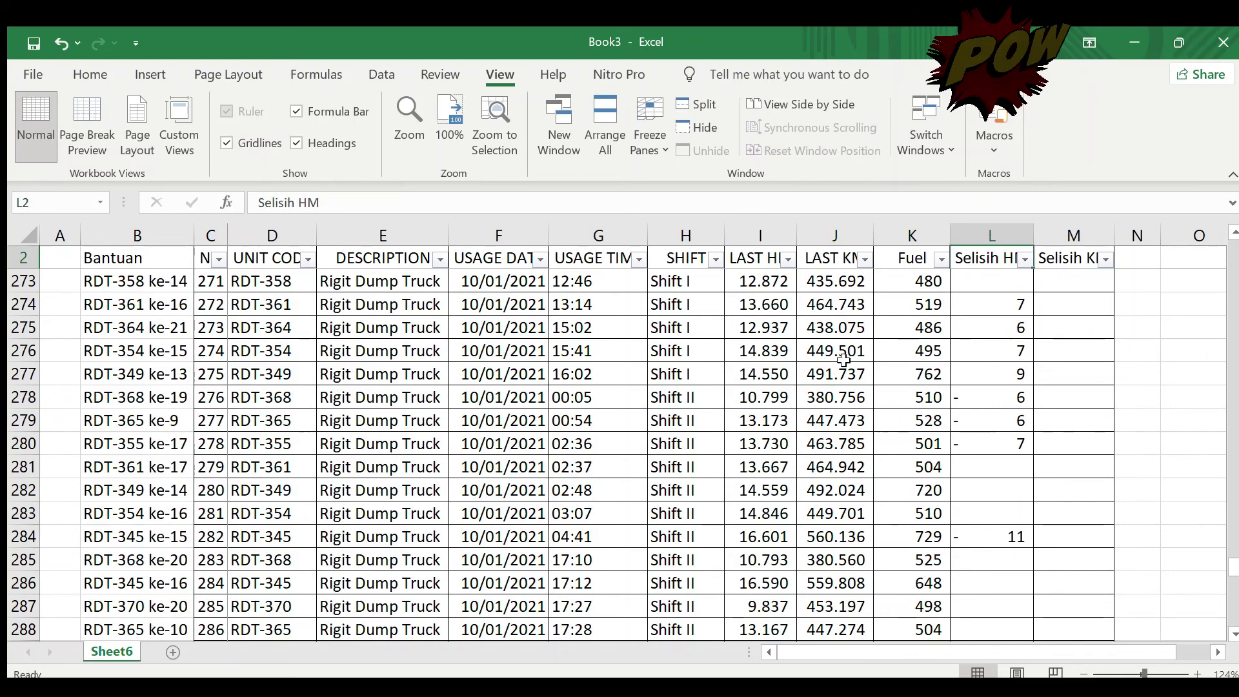
{"action": "key", "text": "Down"}
{"action": "key", "text": "Down"}
{"action": "key", "text": "Down"}
{"action": "key", "text": "Up"}
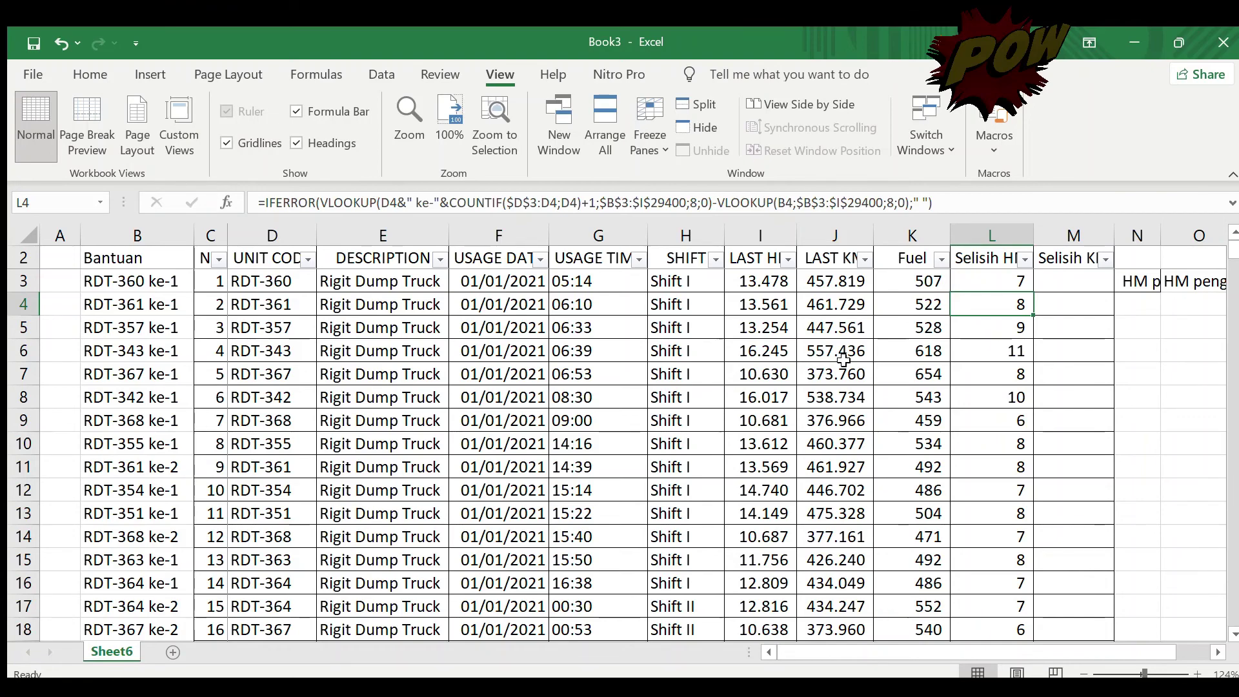
{"action": "key", "text": "Up"}
{"action": "key", "text": "Up"}
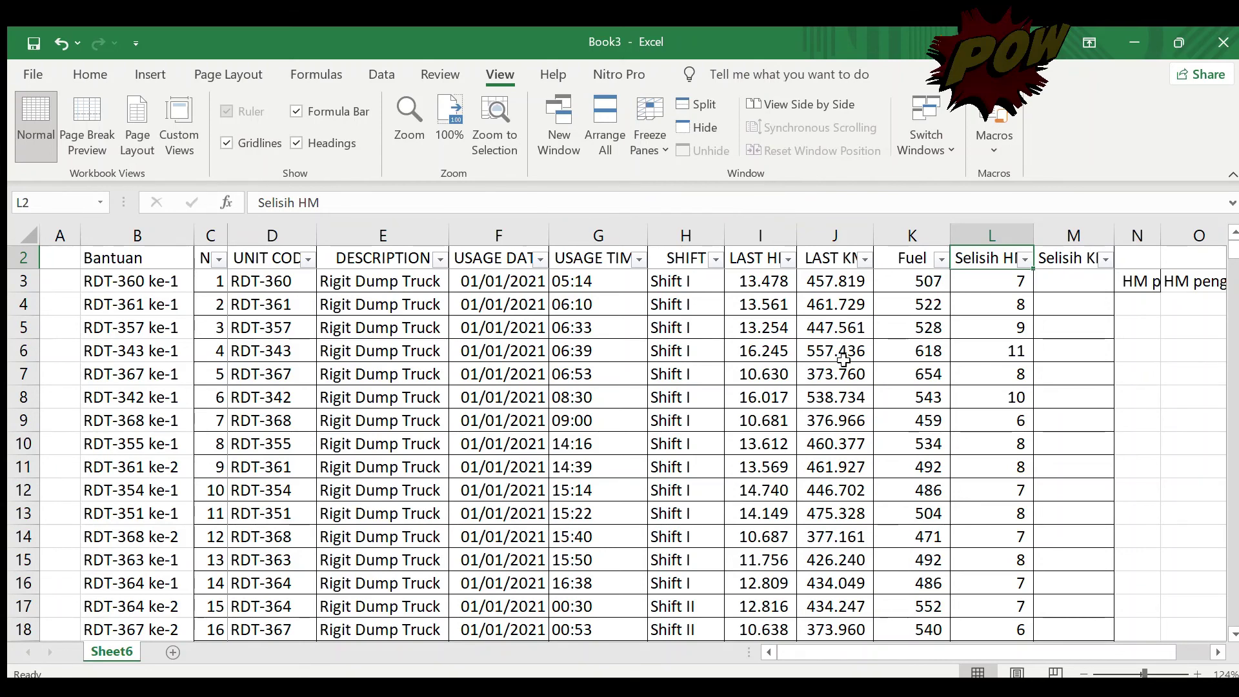
{"action": "key", "text": "Down"}
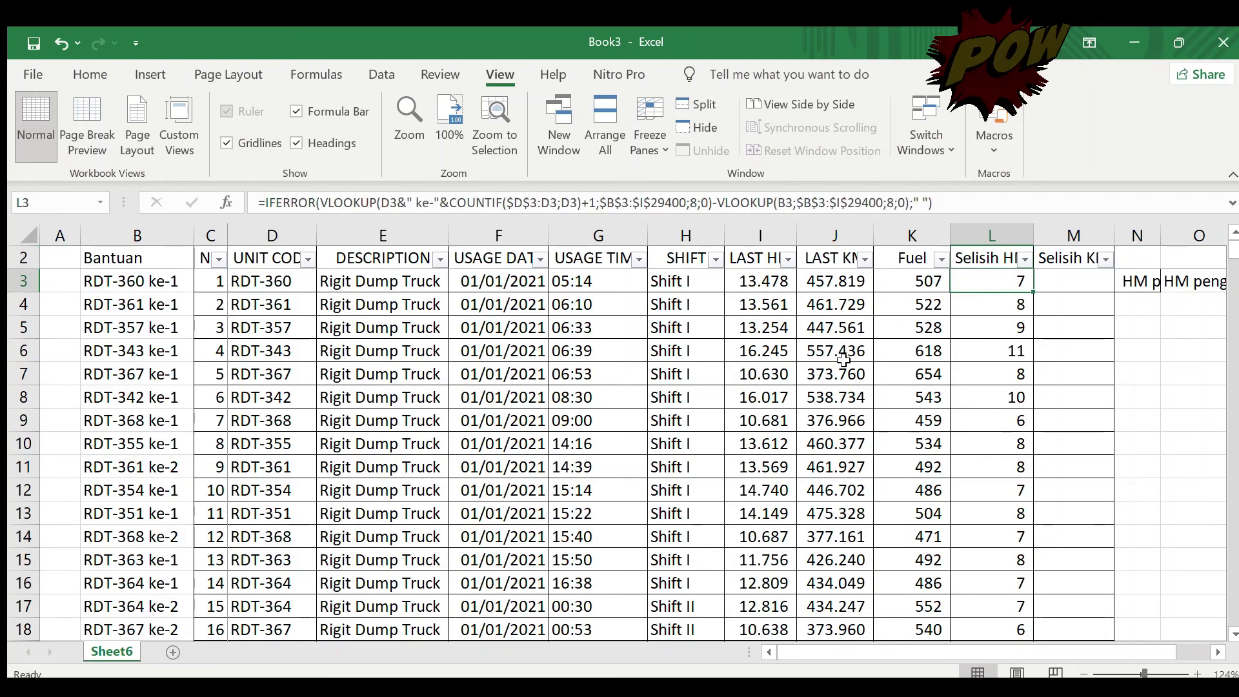